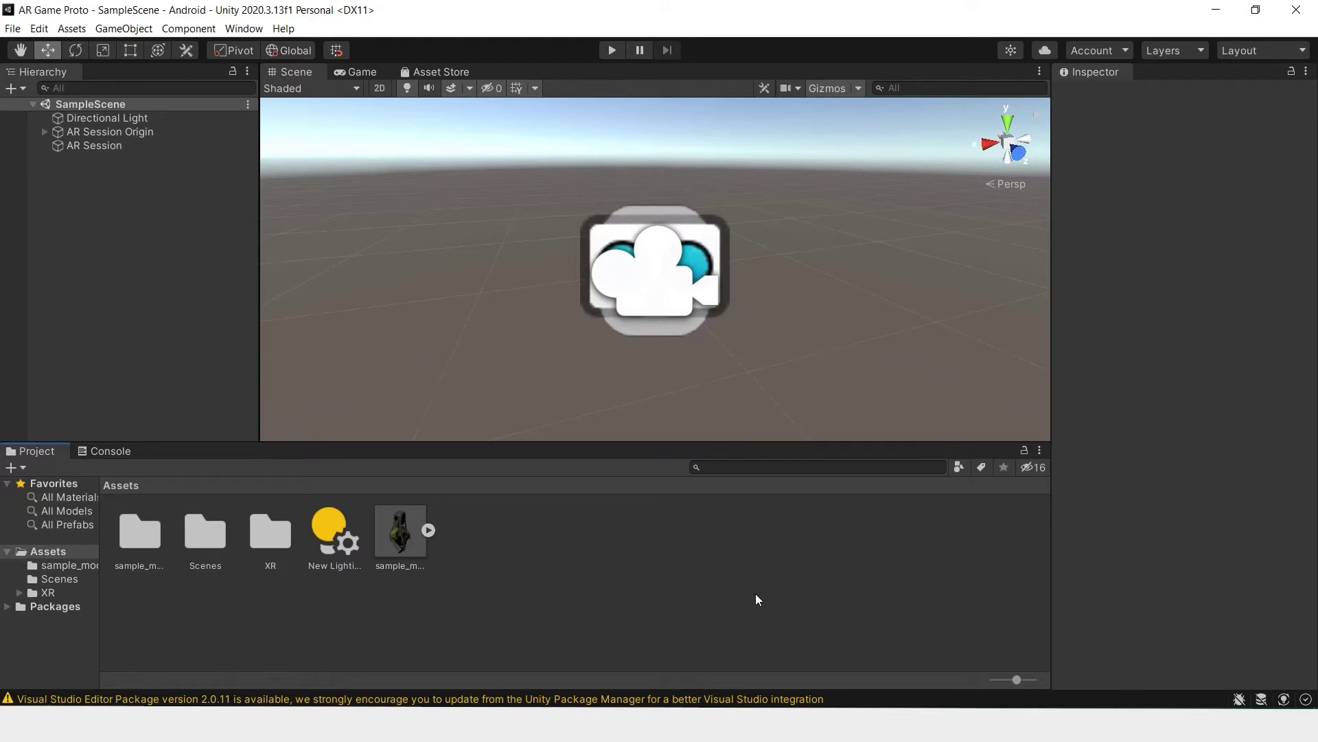
Check sample_model's import settings, then bring AR Session Origin's AR managers back into the Inspector.
{"action": "left_click", "coordinate": [405, 544]}
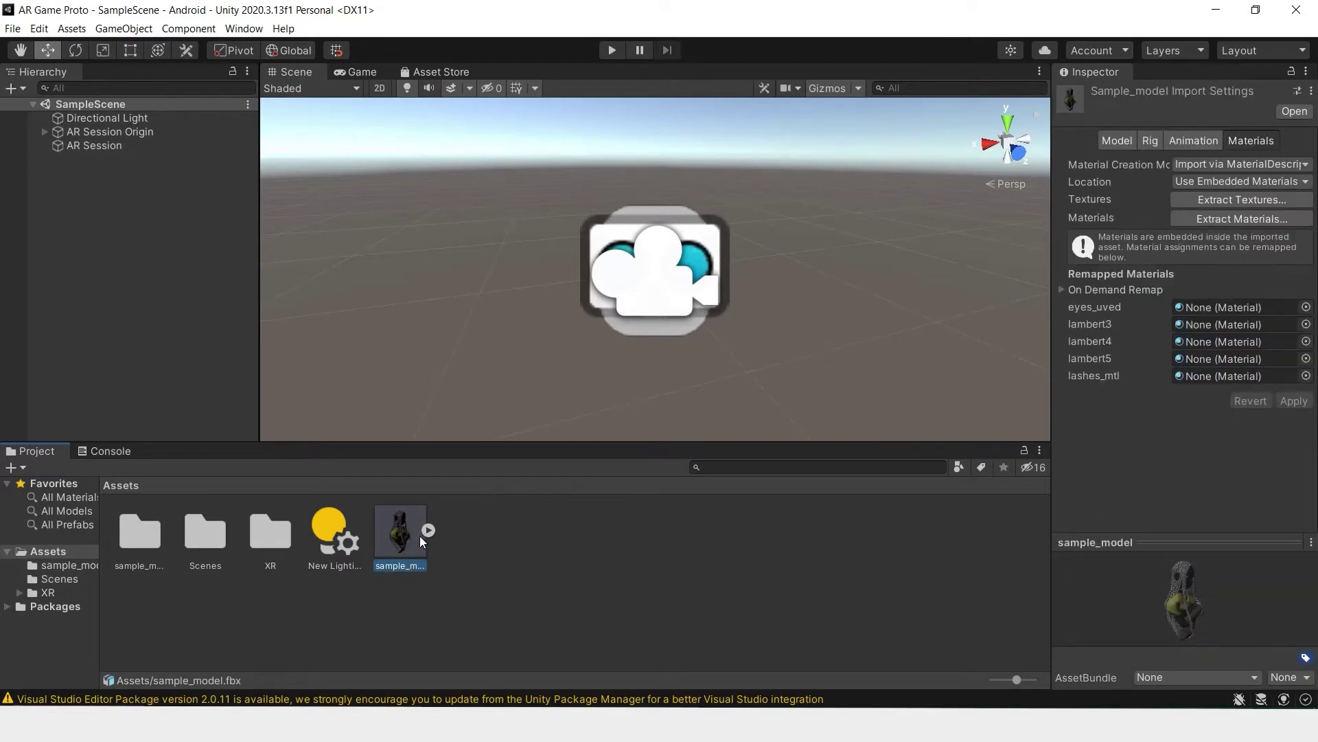
{"action": "left_click", "coordinate": [721, 550]}
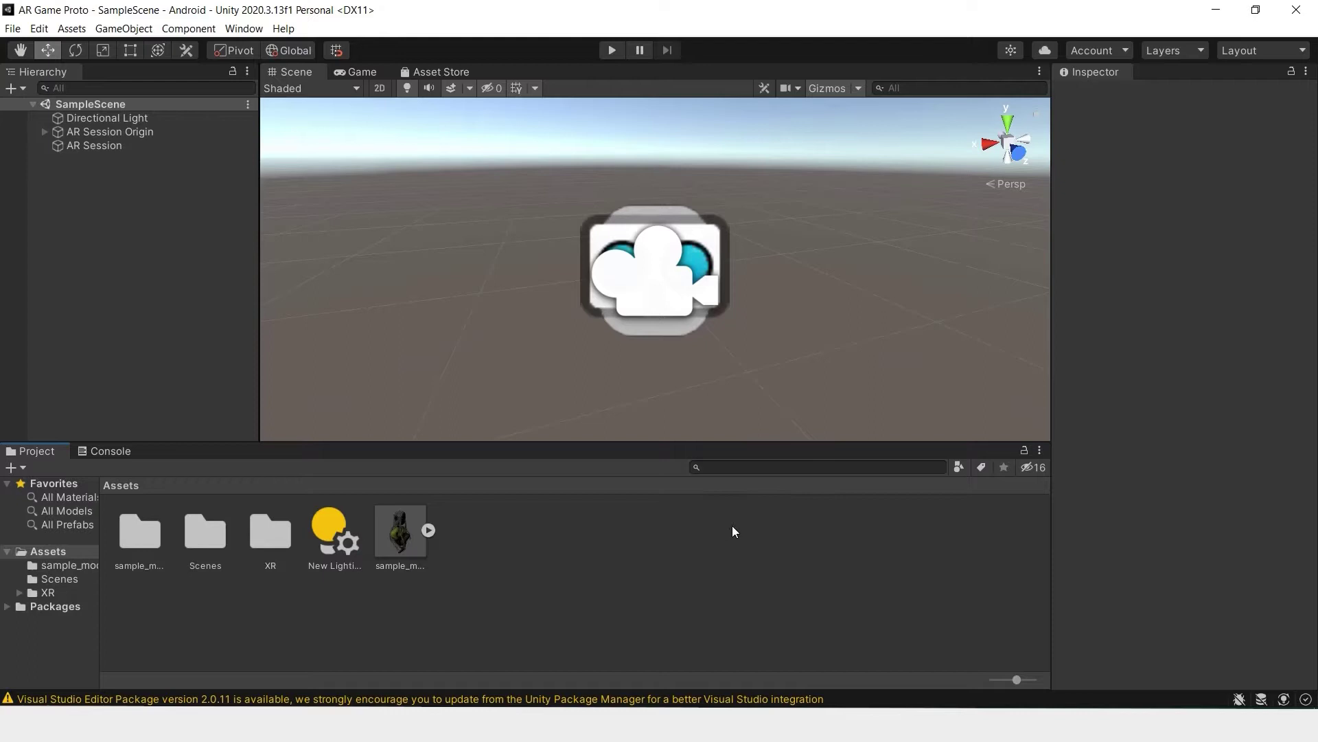
{"action": "key", "text": "ctrl+z"}
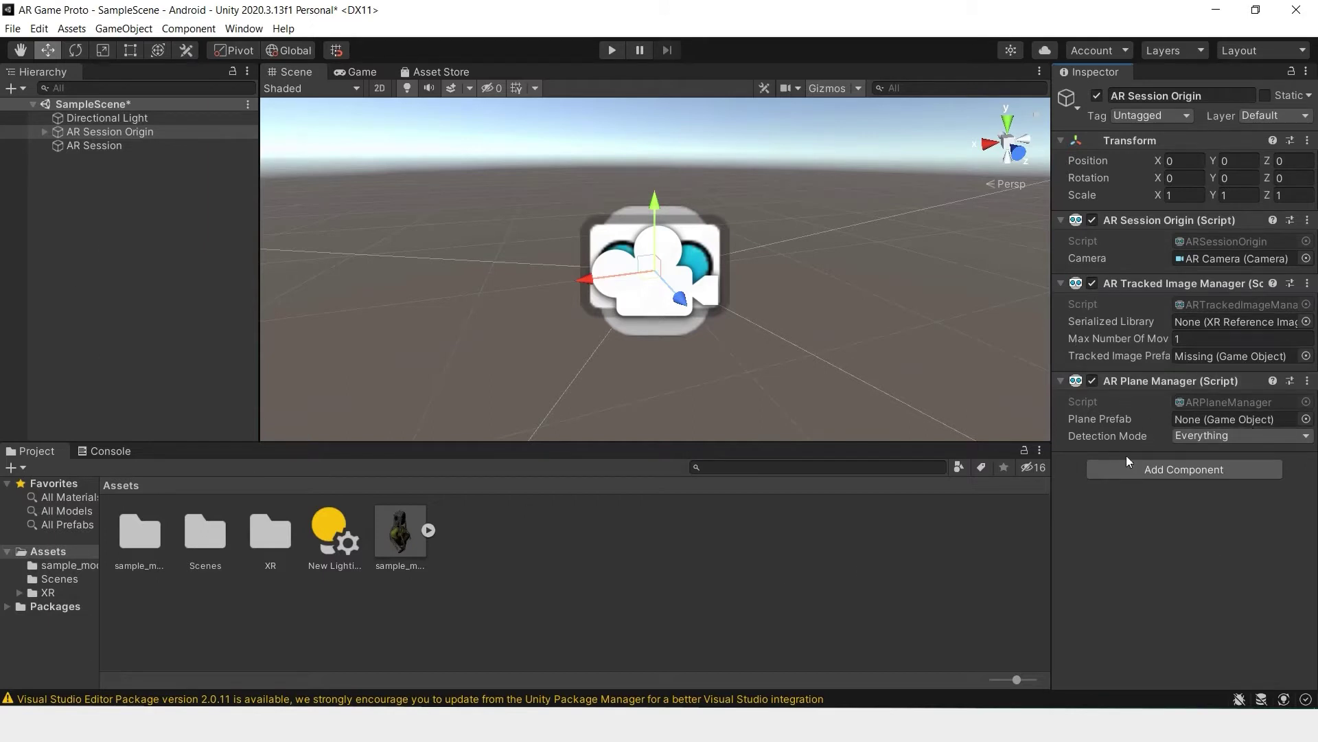
Add an AR Point Cloud Manager component to AR Session Origin.
{"action": "left_click", "coordinate": [1214, 463]}
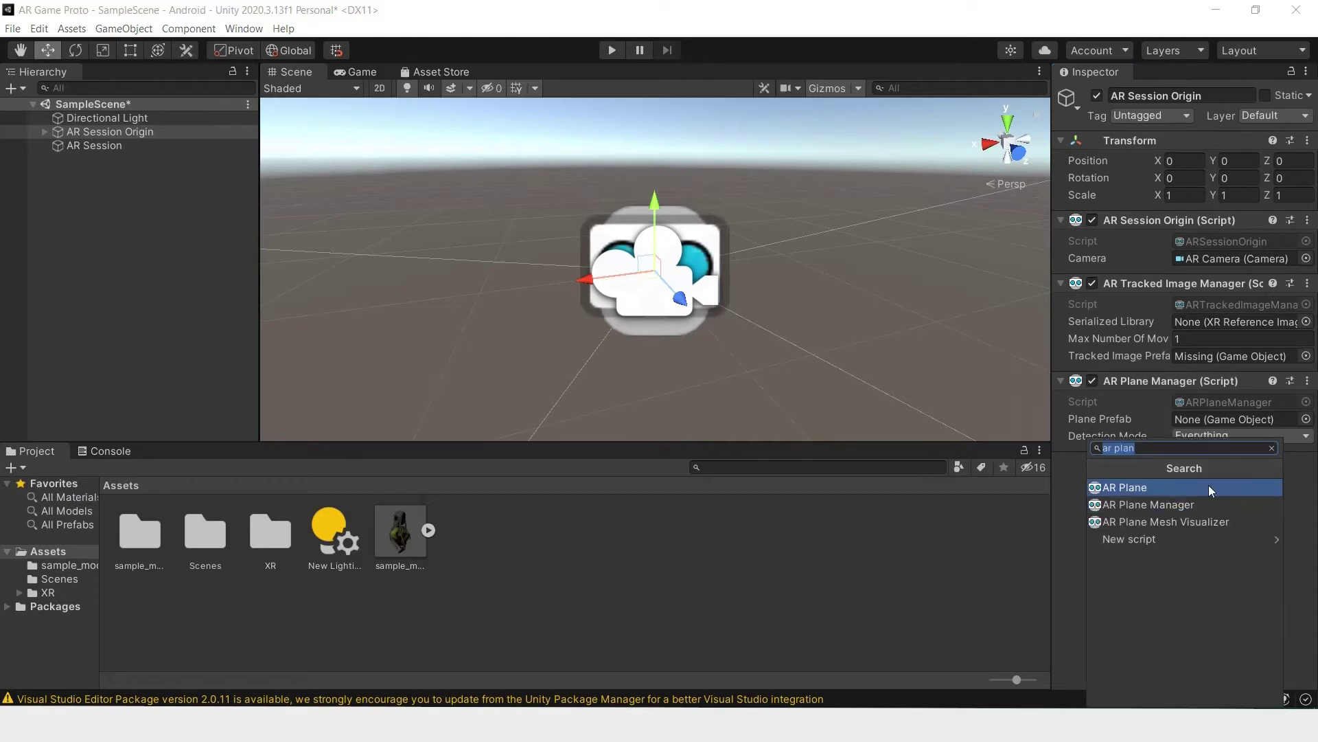
{"action": "type", "text": "ar point"}
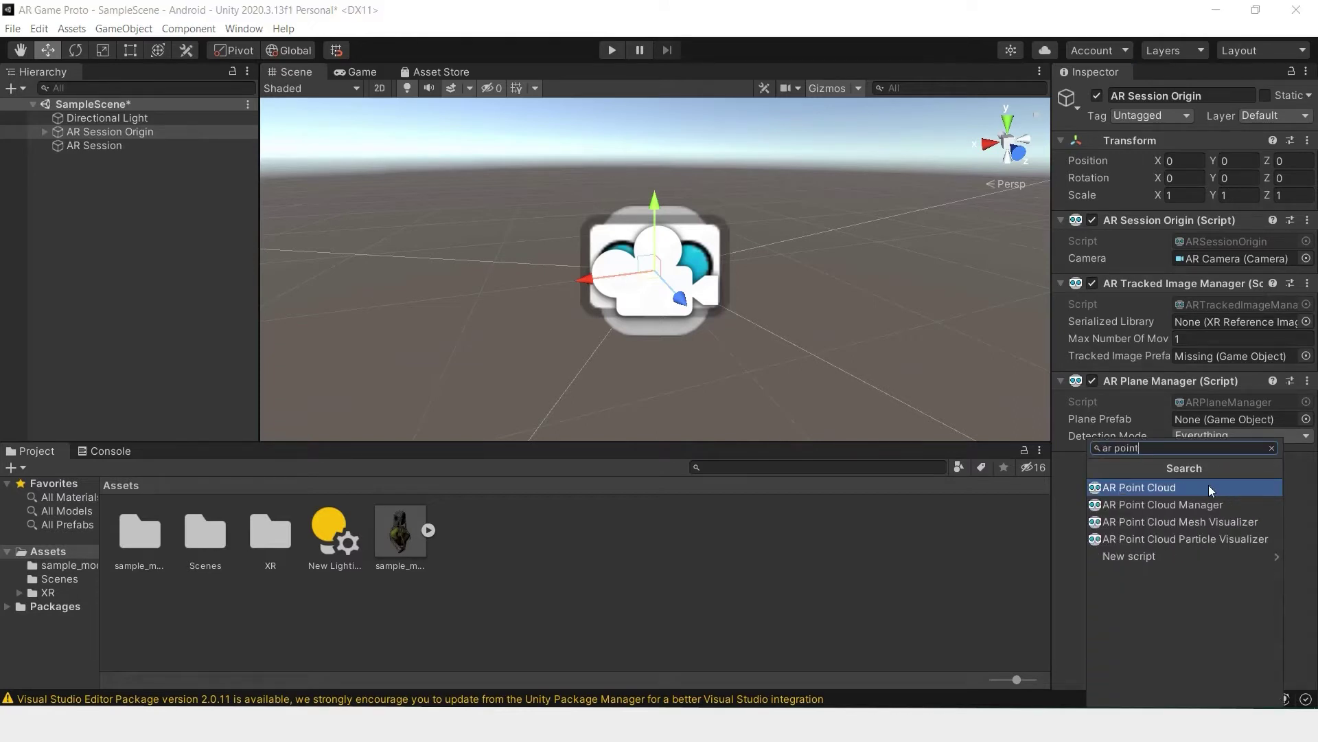
{"action": "key", "text": "Down"}
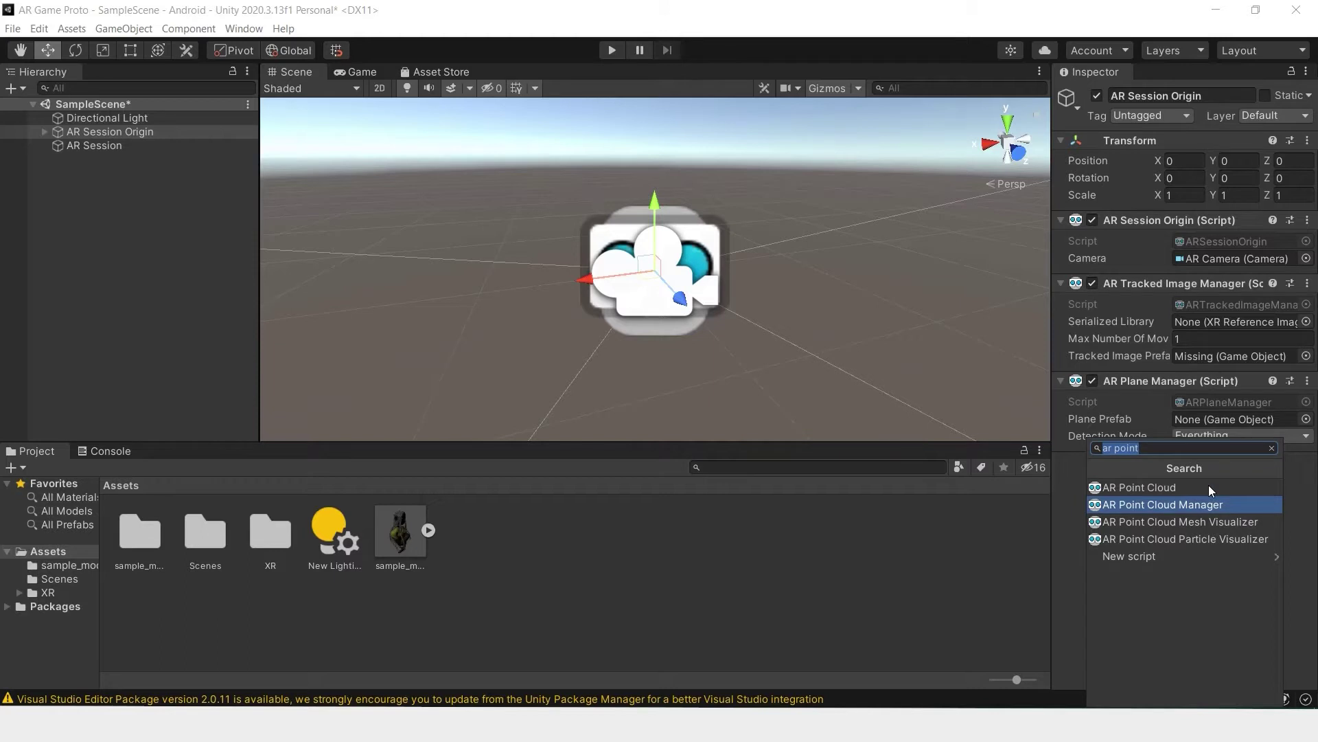
{"action": "key", "text": "Return"}
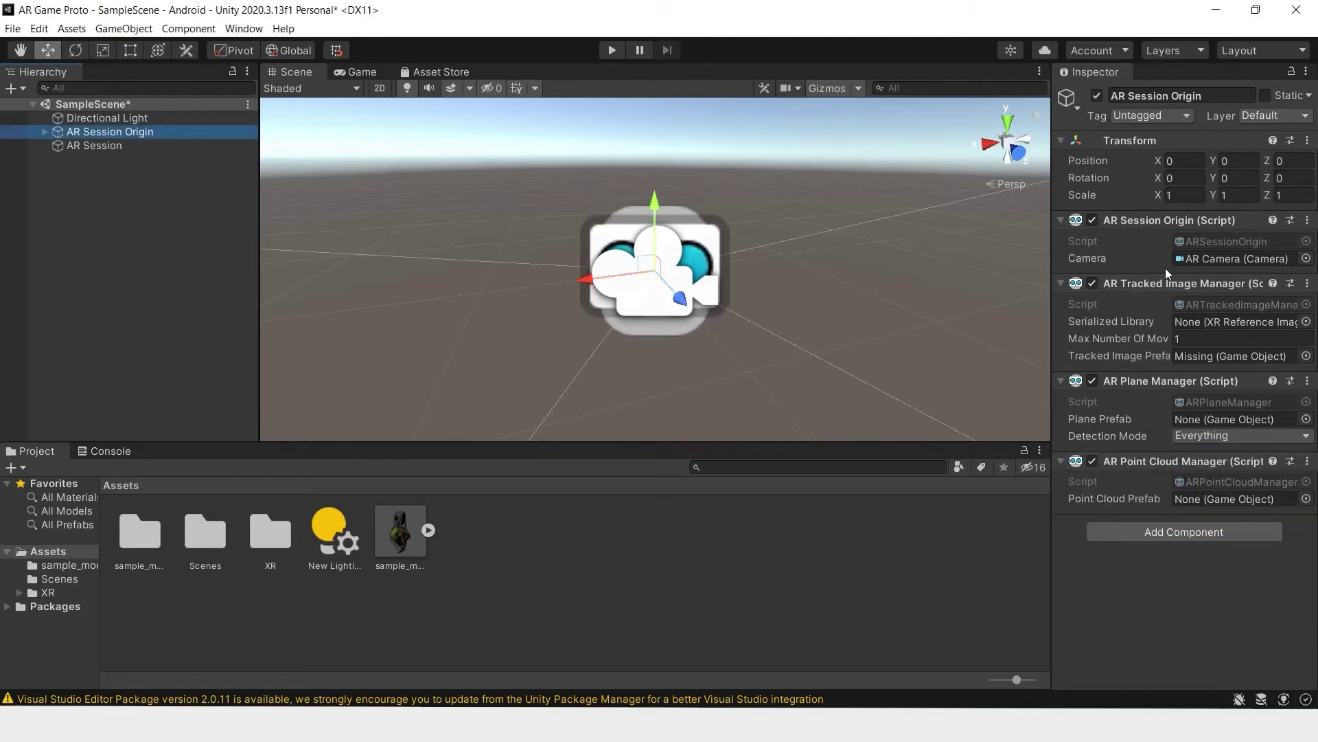
Make an AR Default Point Cloud prefab in Assets and assign it as the Point Cloud Prefab.
{"action": "right_click", "coordinate": [72, 197]}
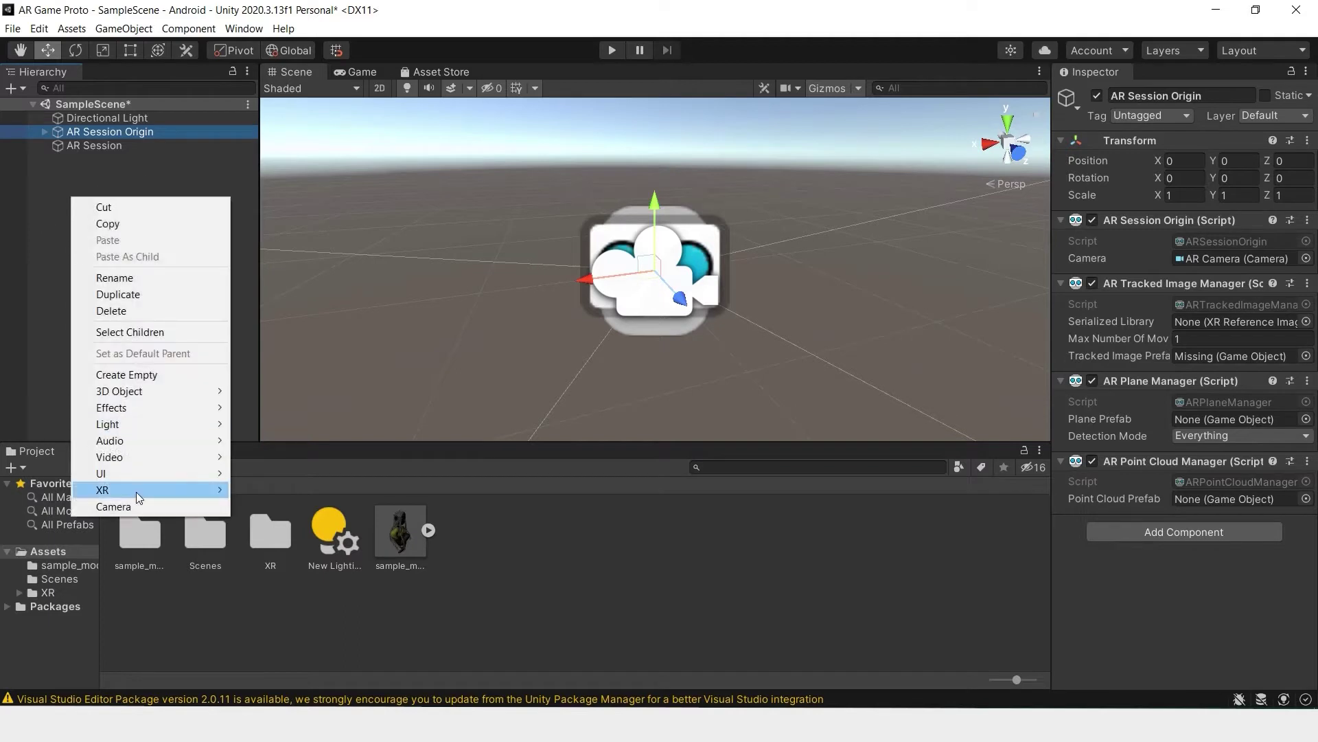
{"action": "mouse_move", "coordinate": [136, 492]}
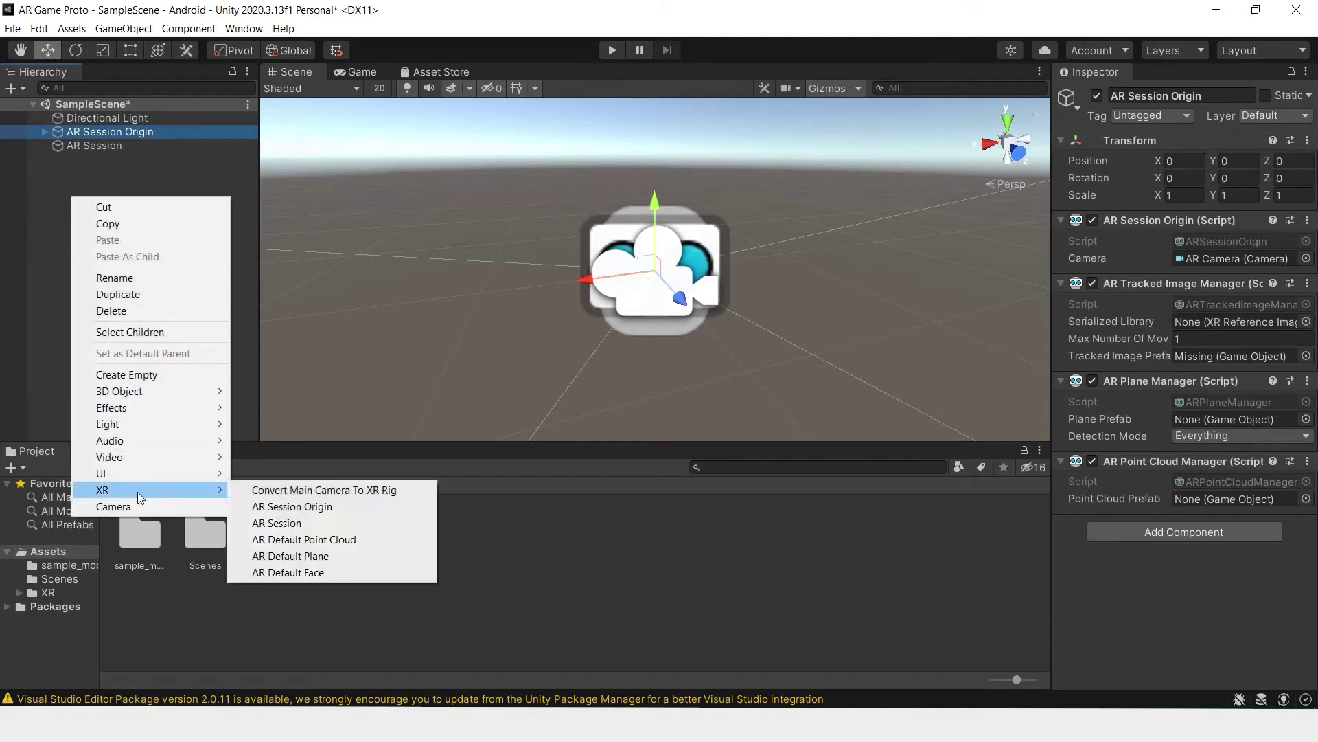
{"action": "left_click", "coordinate": [344, 540]}
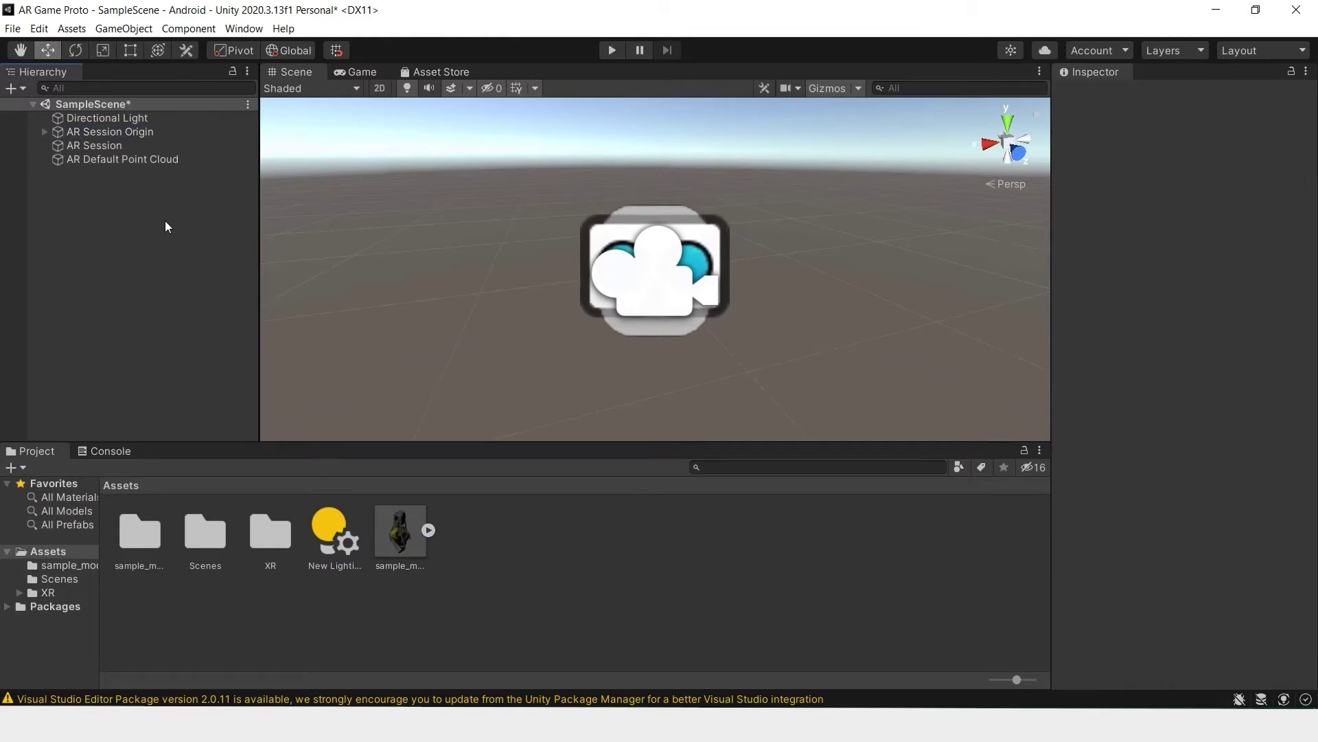
{"action": "left_click", "coordinate": [120, 158]}
{"action": "left_click_drag", "start_coordinate": [140, 159], "coordinate": [497, 542]}
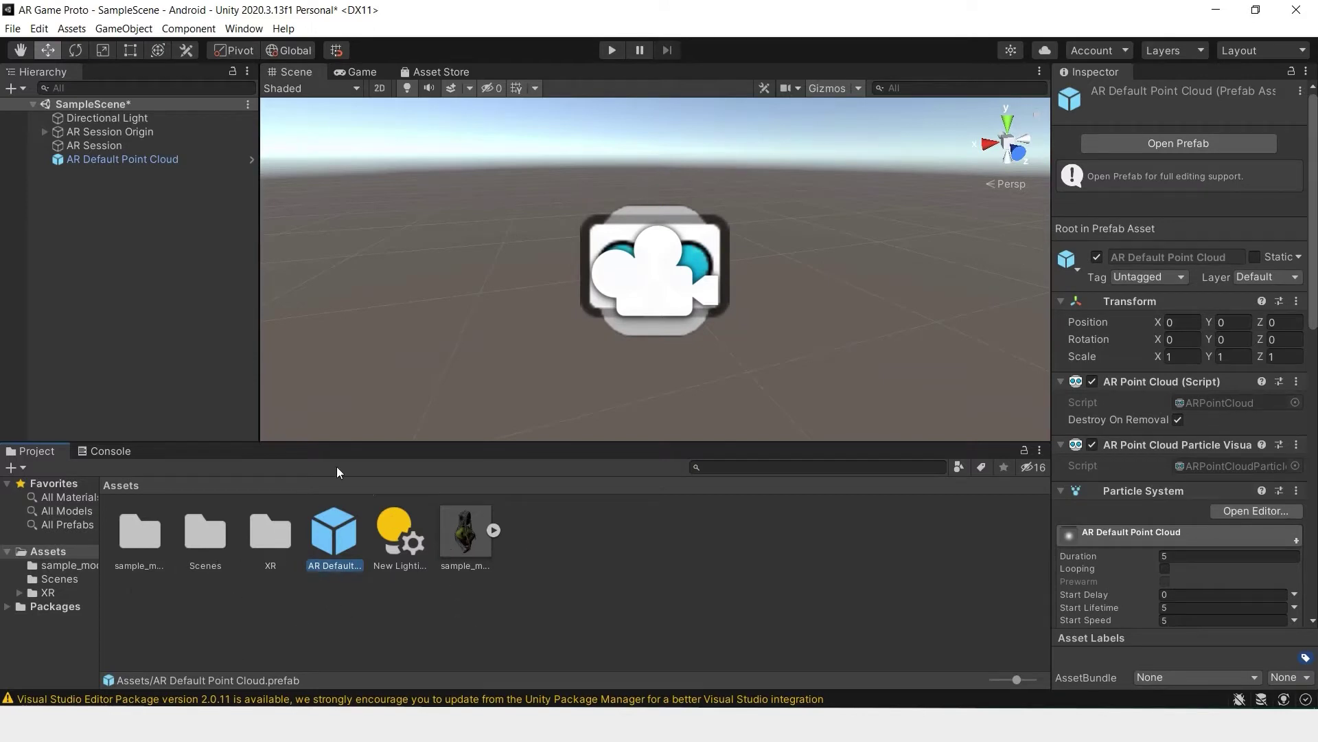
{"action": "left_click", "coordinate": [174, 159]}
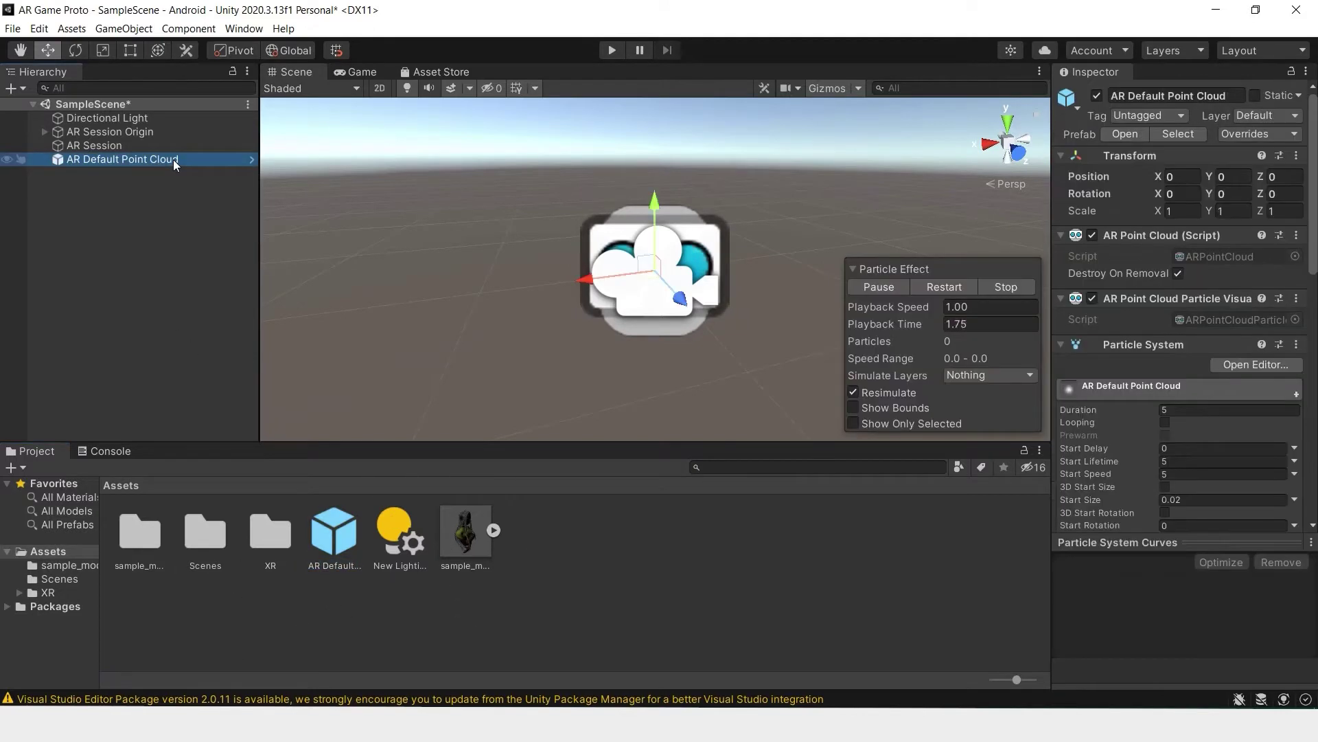
{"action": "key", "text": "Delete"}
{"action": "left_click", "coordinate": [143, 134]}
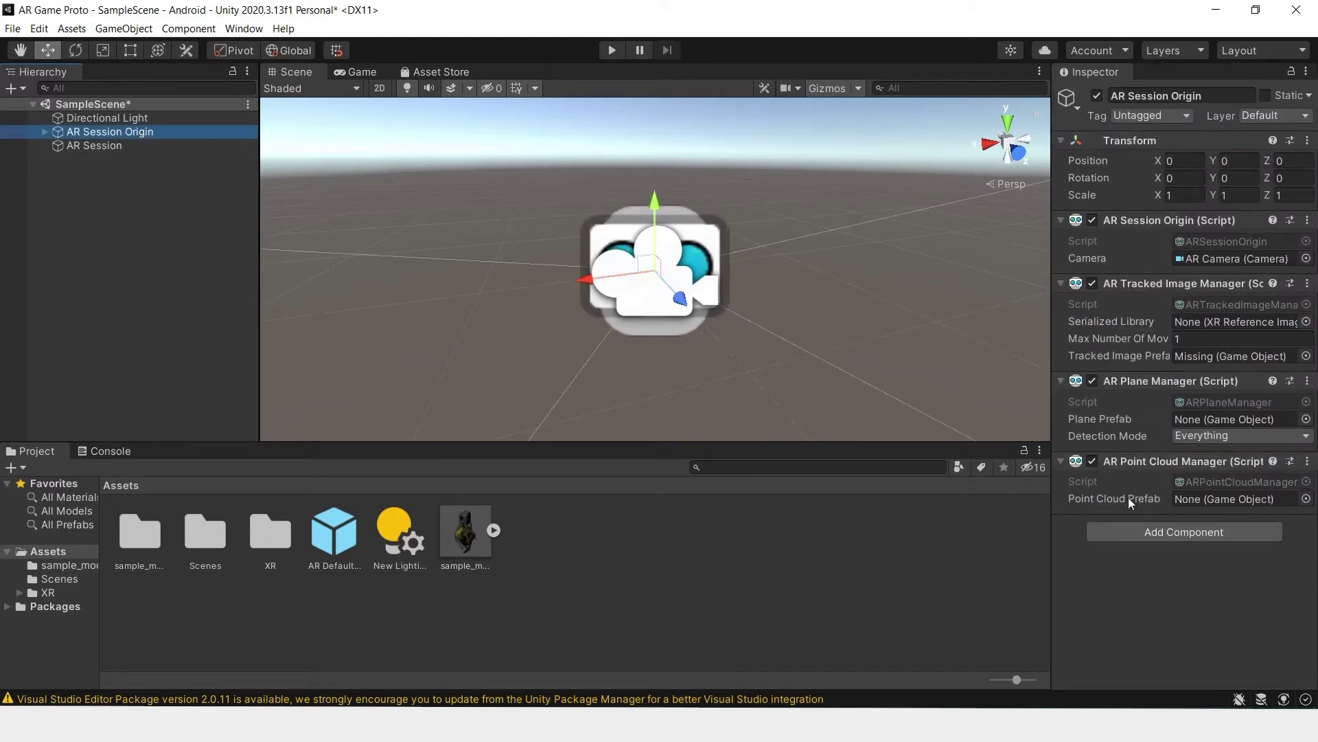
{"action": "left_click_drag", "start_coordinate": [323, 544], "coordinate": [1228, 500]}
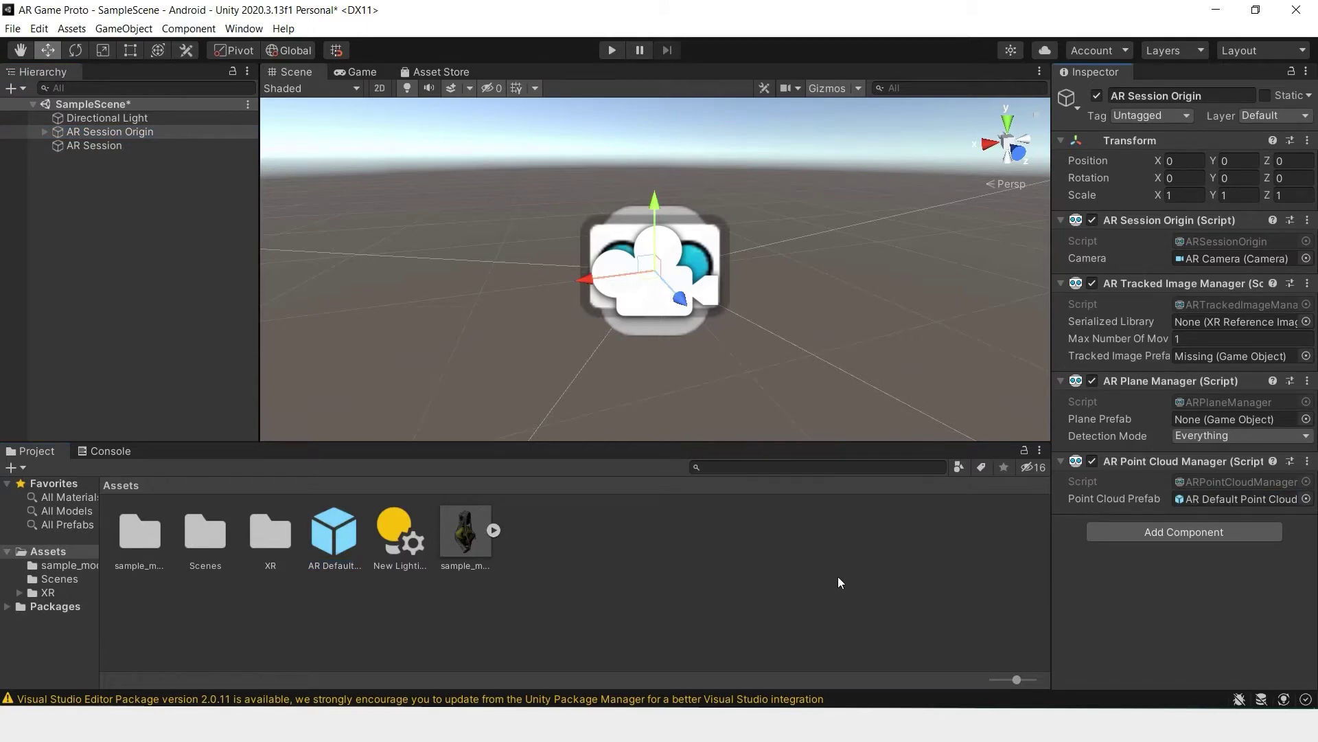
Create an AR Default Plane and save it as a prefab in Assets.
{"action": "left_click", "coordinate": [47, 209]}
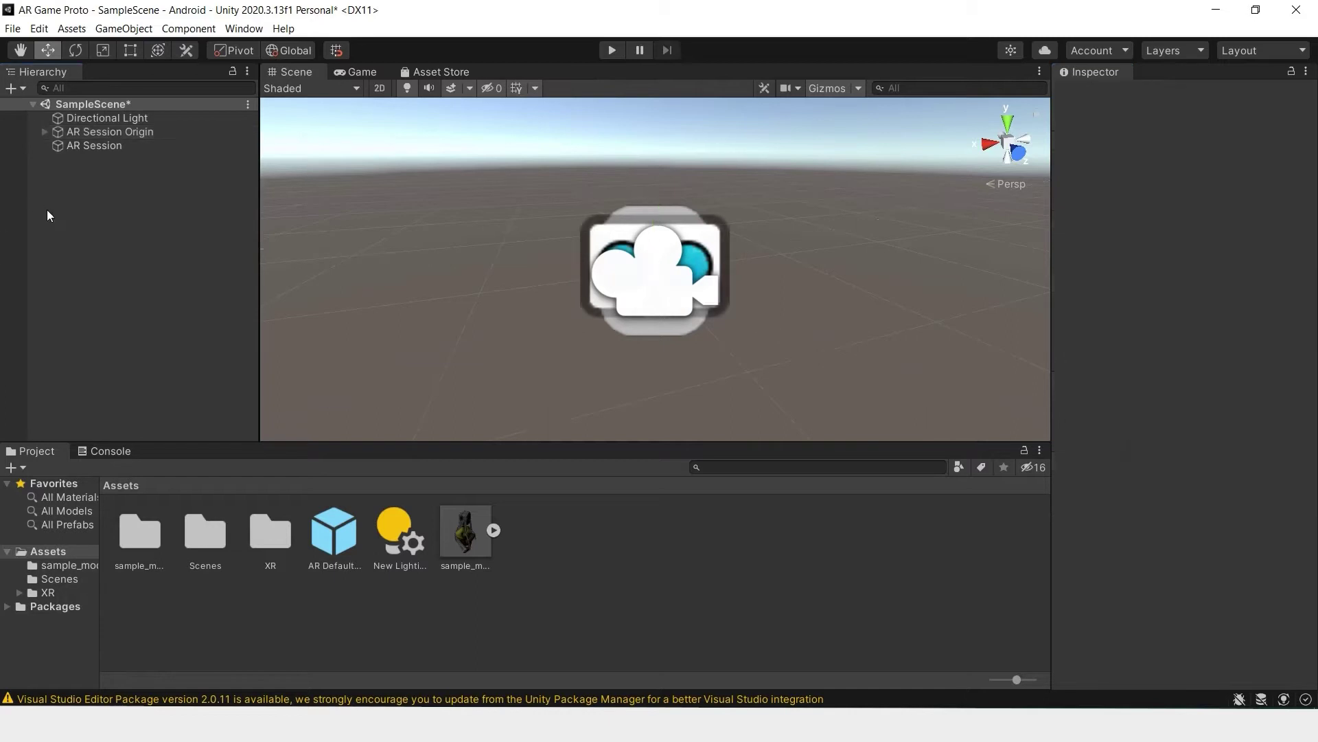
{"action": "left_click", "coordinate": [135, 132]}
{"action": "right_click", "coordinate": [110, 237]}
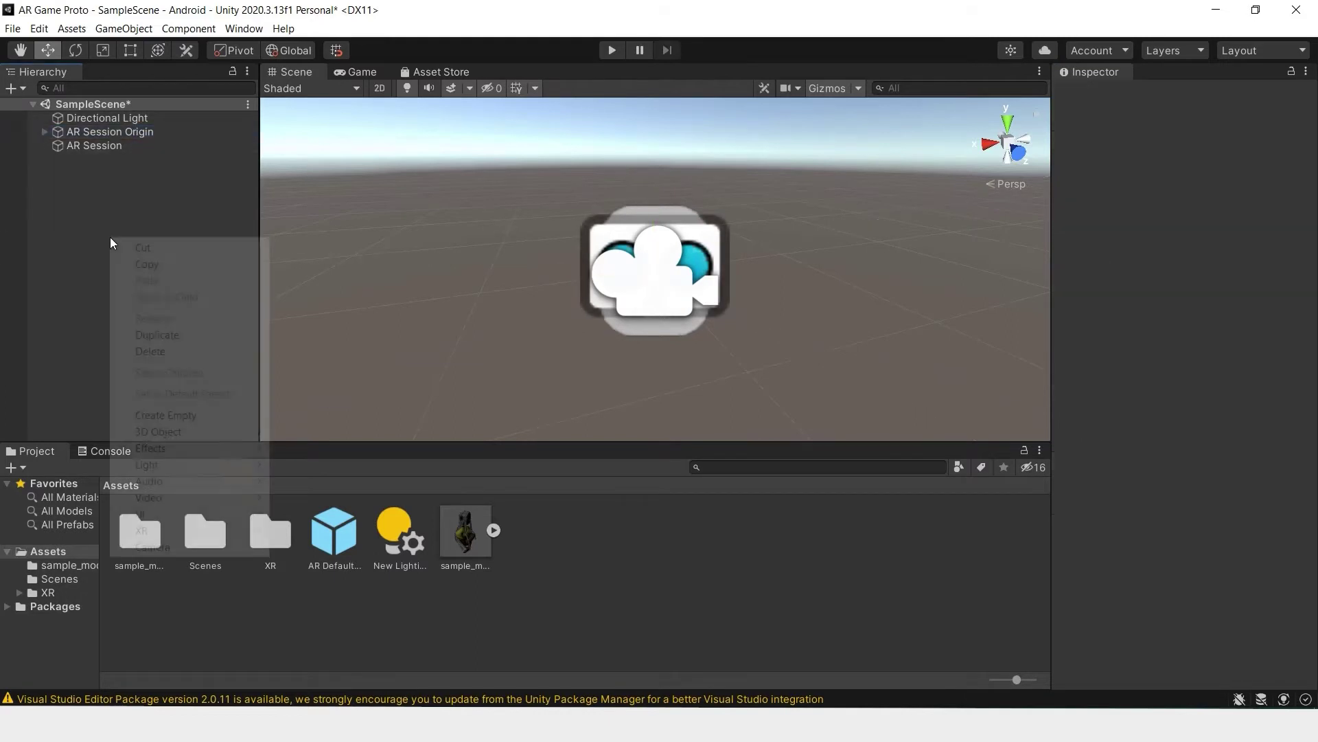
{"action": "mouse_move", "coordinate": [207, 530]}
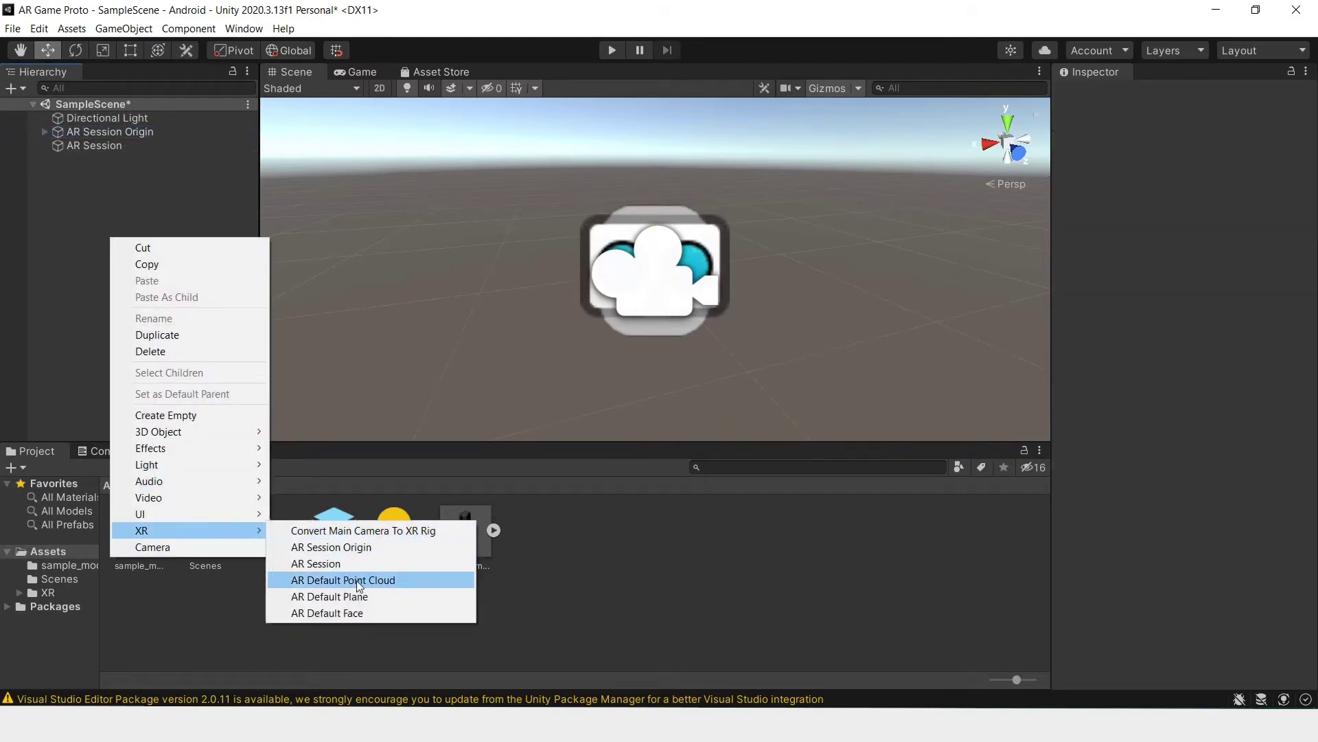
{"action": "left_click", "coordinate": [367, 597]}
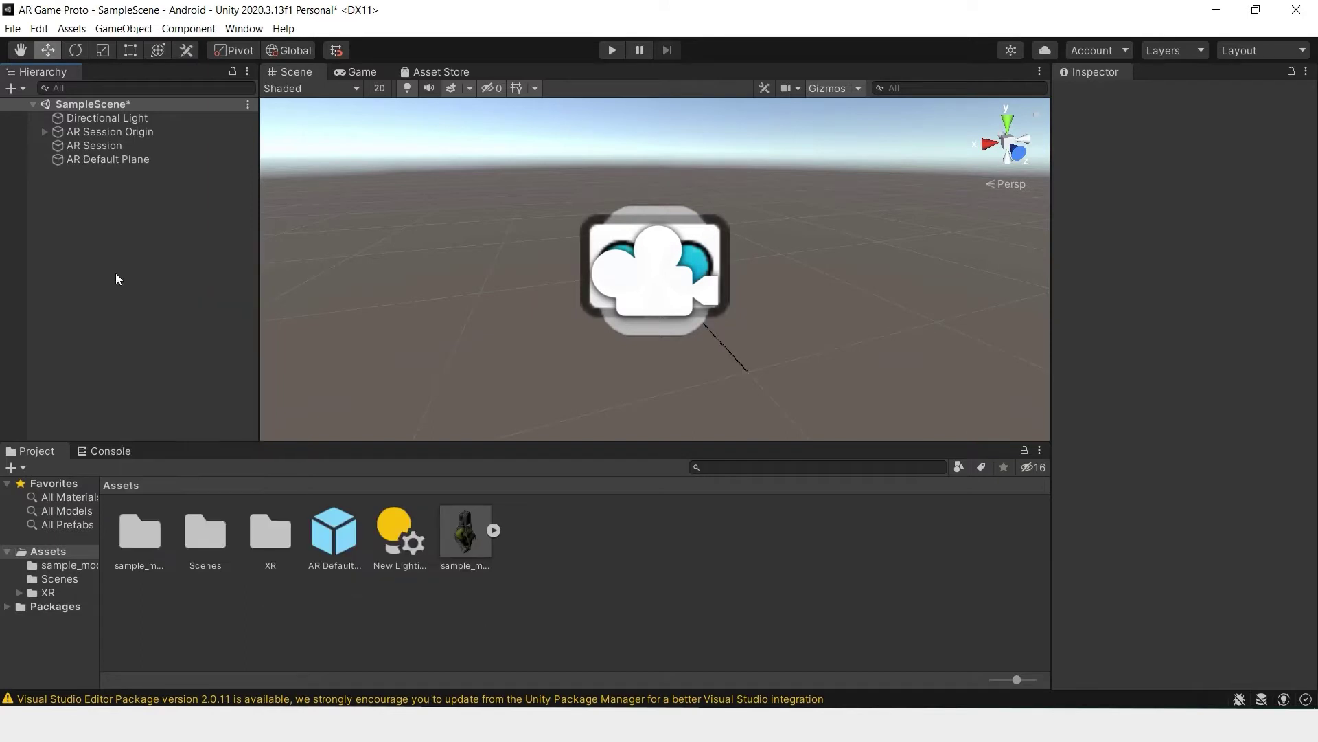
{"action": "left_click_drag", "start_coordinate": [125, 162], "coordinate": [617, 605]}
Delete the plane from the scene and assign its prefab to the AR Plane Manager's Plane Prefab.
{"action": "left_click", "coordinate": [173, 297]}
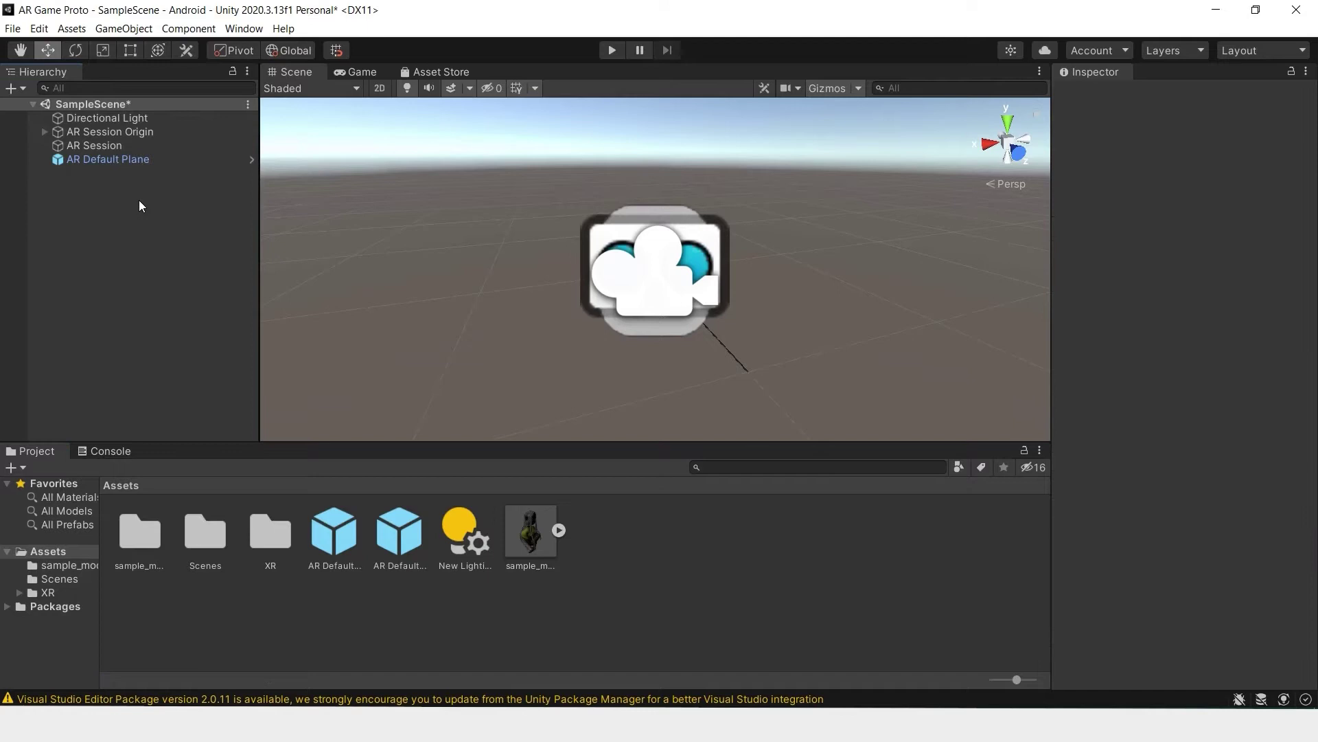
{"action": "left_click", "coordinate": [146, 155]}
{"action": "key", "text": "Delete"}
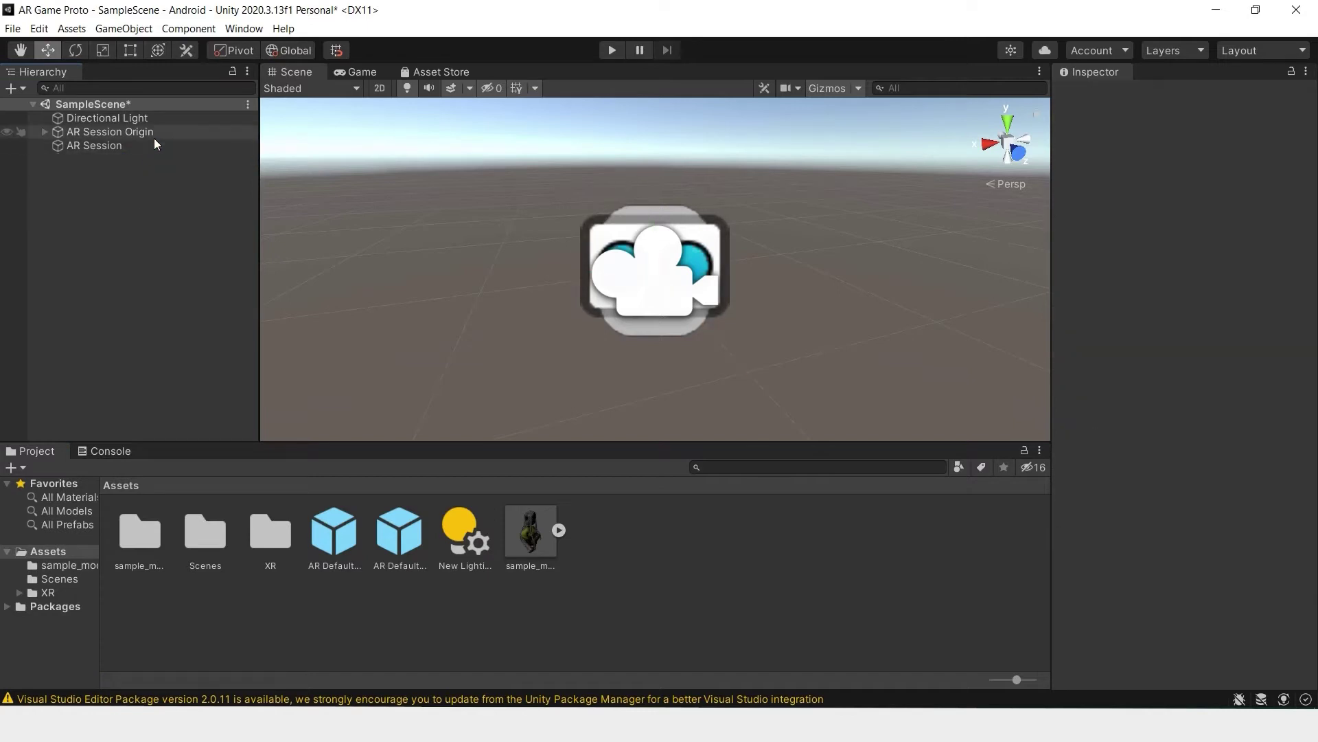
{"action": "left_click", "coordinate": [155, 133]}
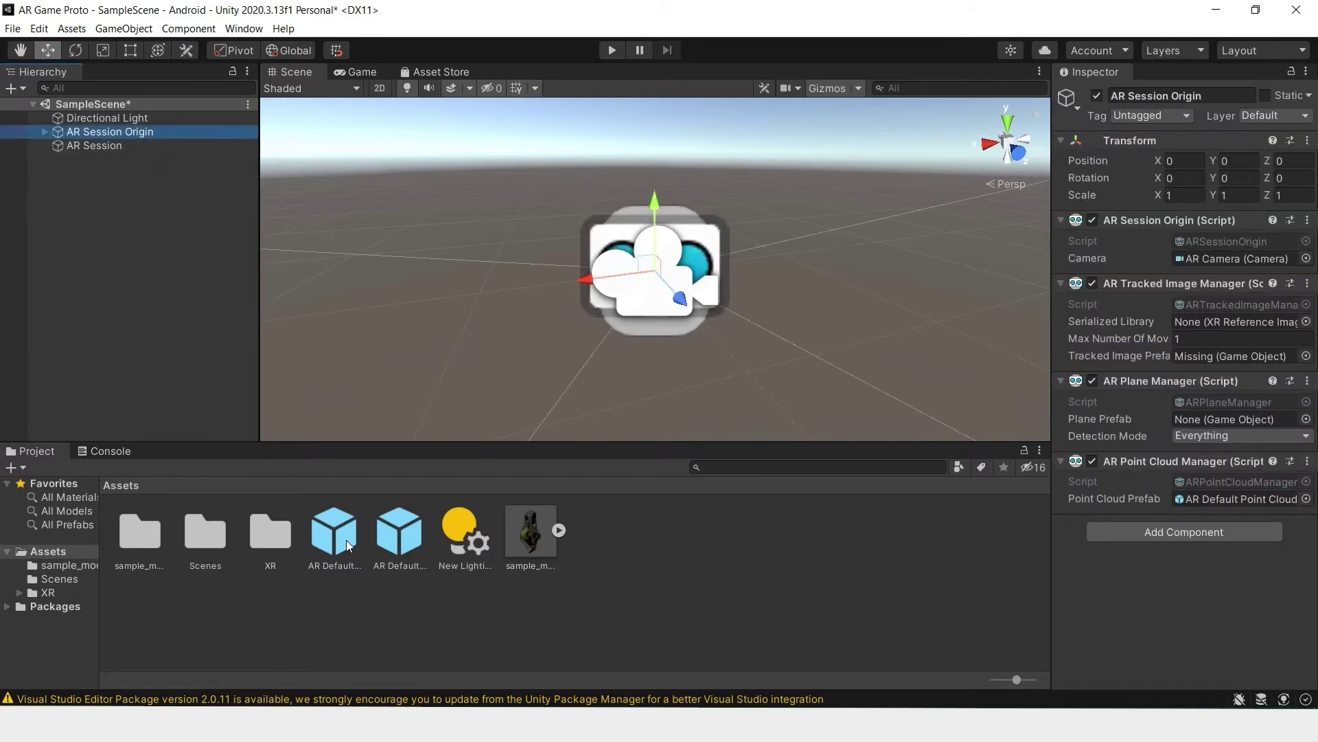
{"action": "left_click_drag", "start_coordinate": [346, 539], "coordinate": [1234, 420]}
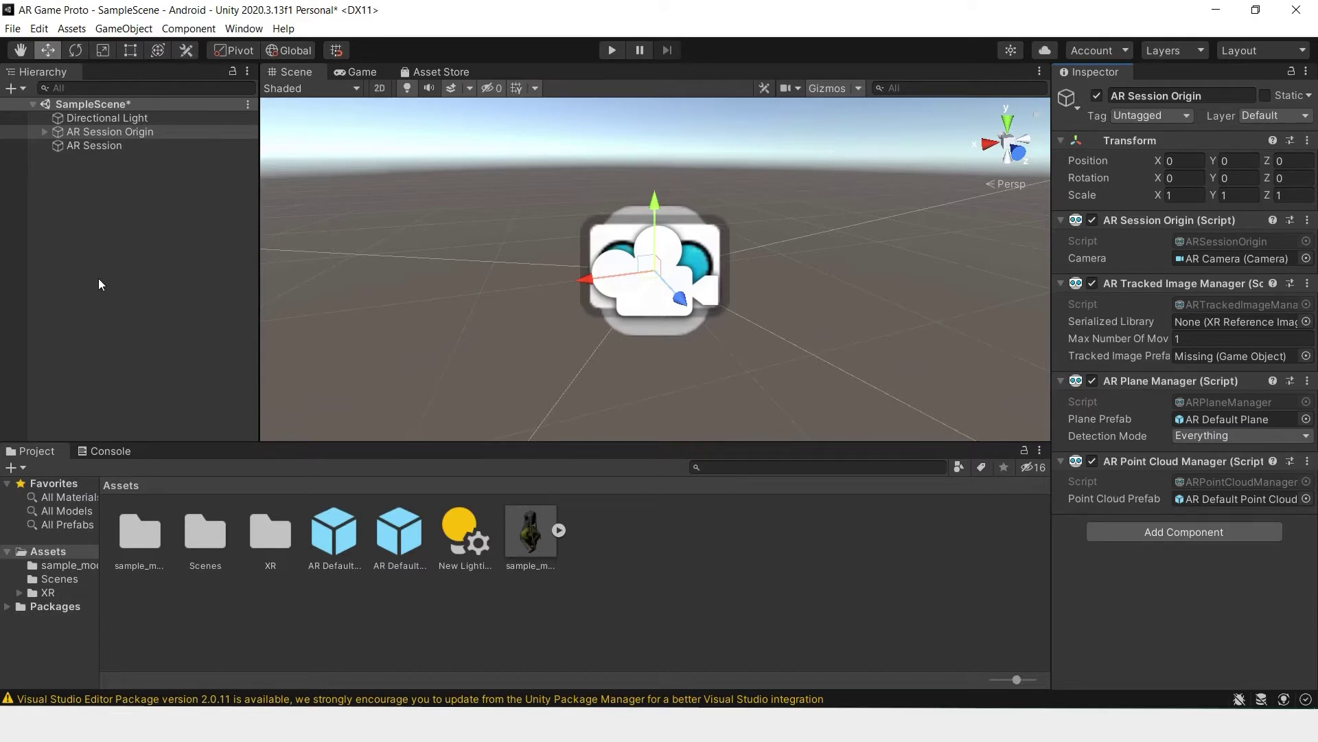
Rename SampleScene in Assets/Scenes to 'Points n Planes' and reload it.
{"action": "double_click", "coordinate": [212, 540]}
{"action": "left_click", "coordinate": [137, 528]}
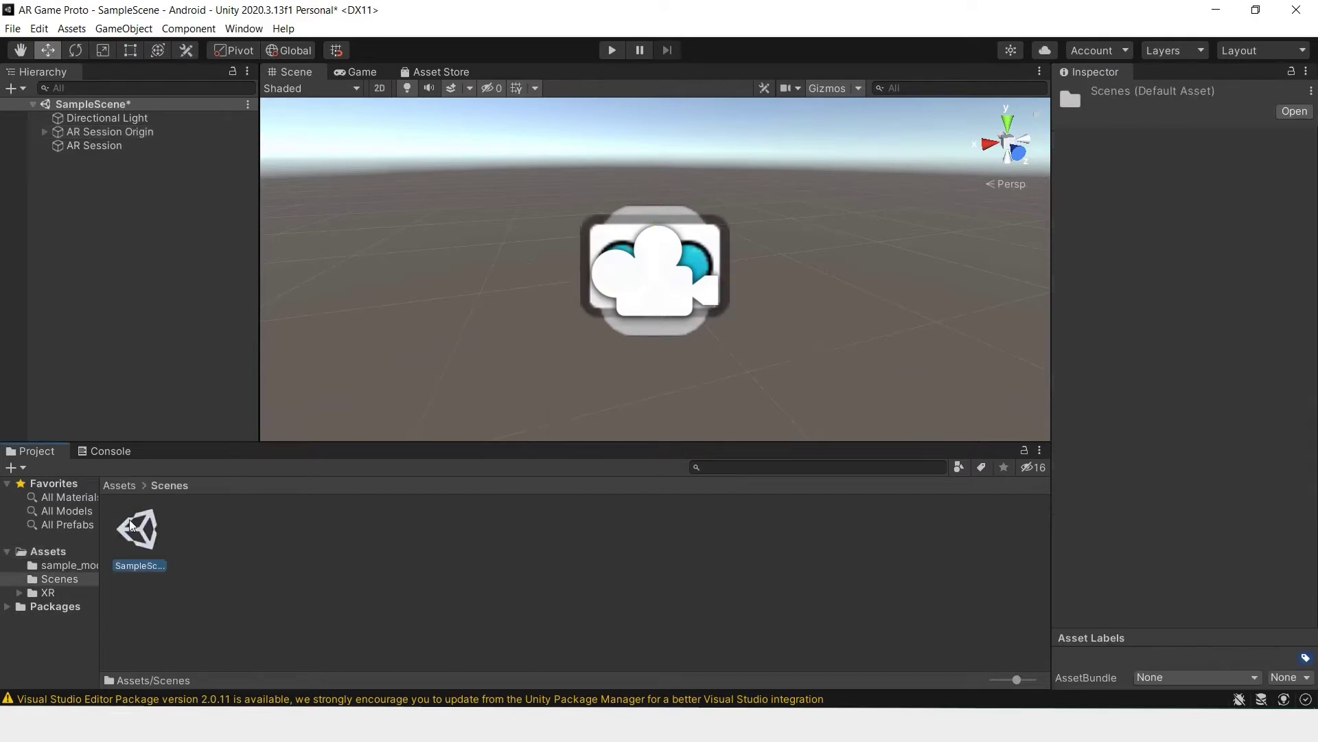
{"action": "right_click", "coordinate": [137, 527]}
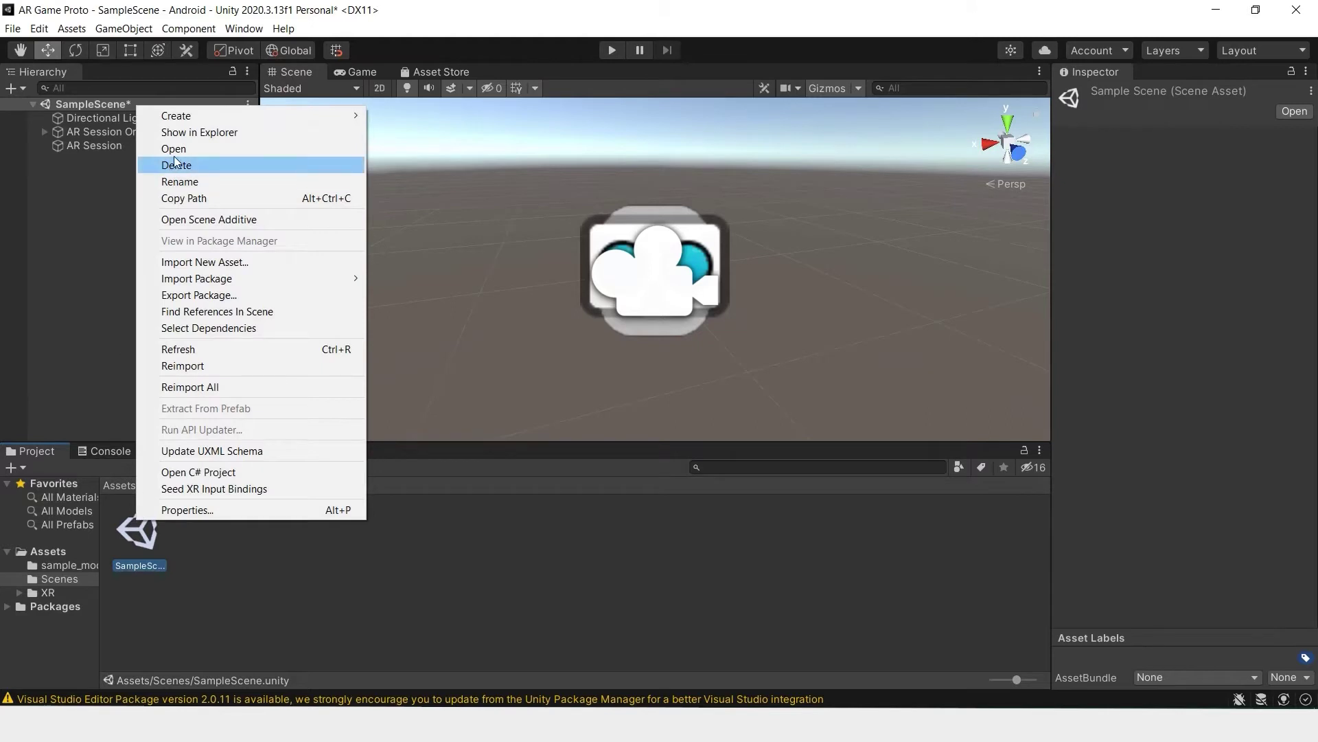
{"action": "left_click", "coordinate": [179, 182]}
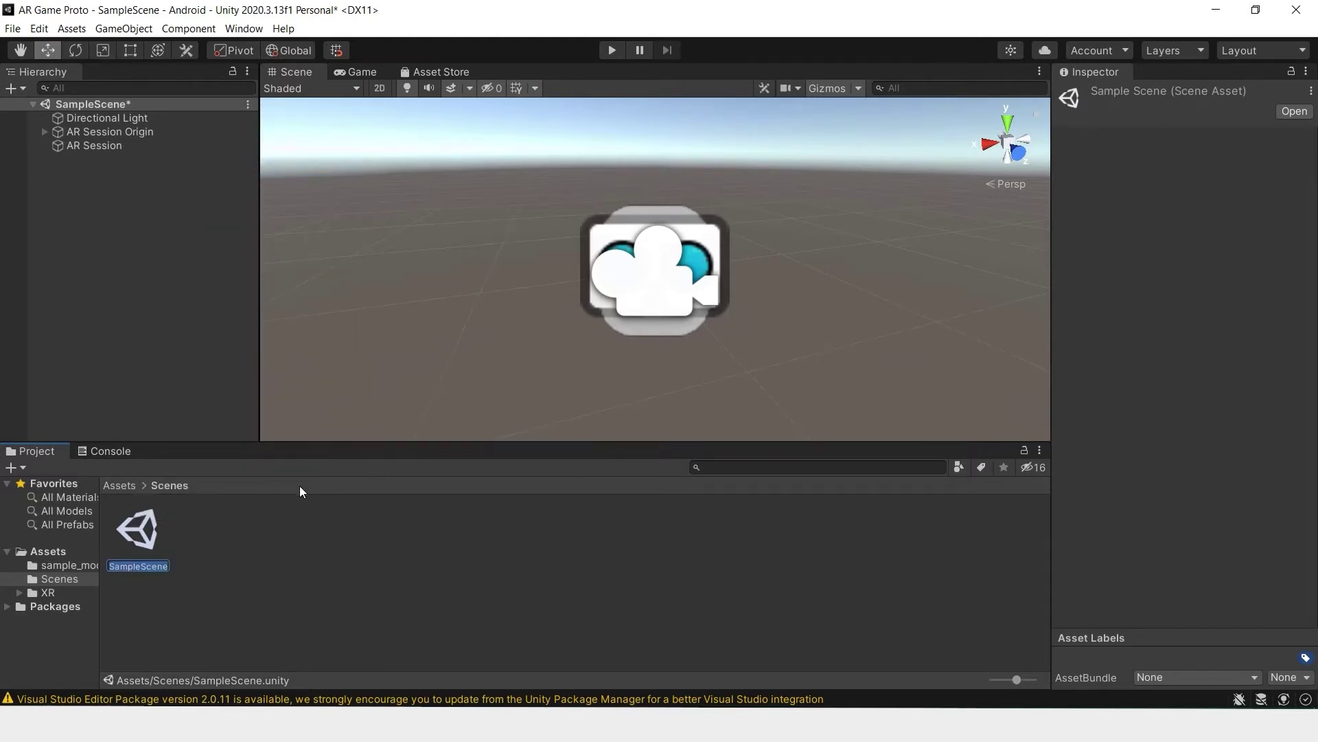
{"action": "type", "text": "Points"}
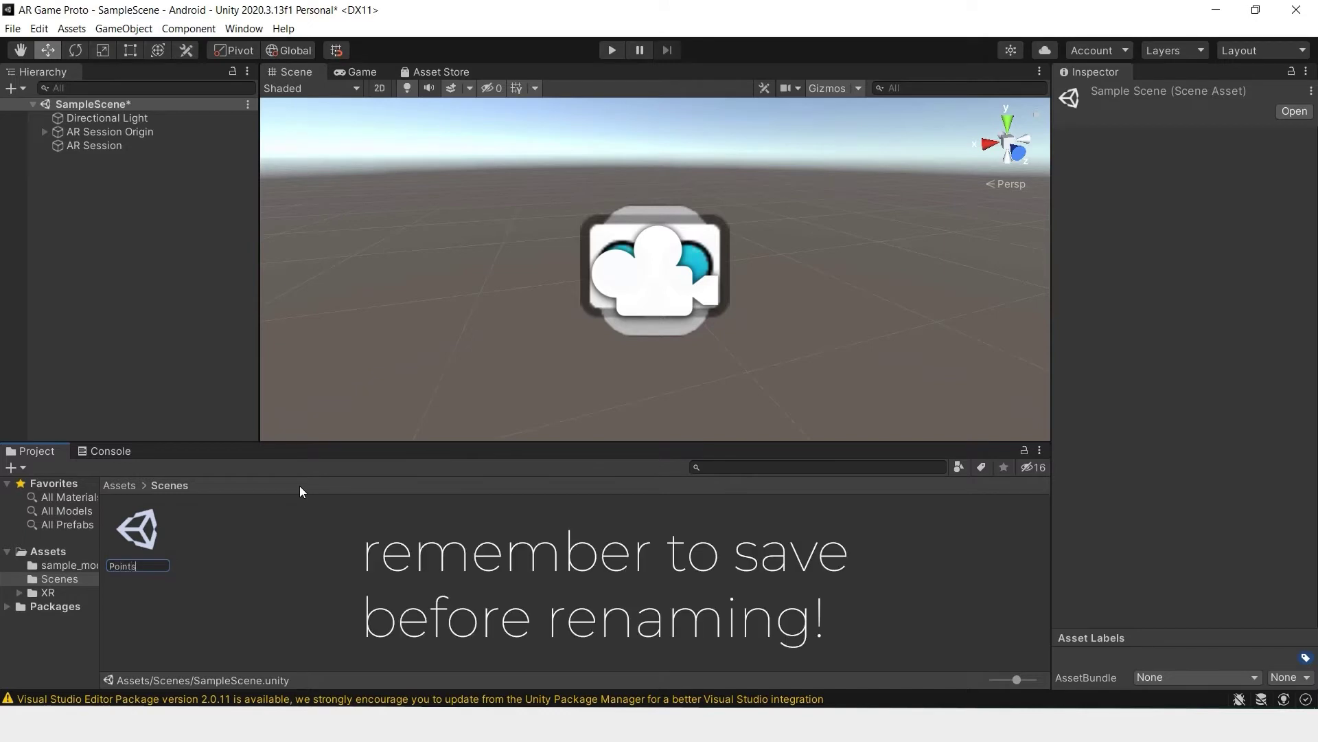
{"action": "type", "text": " n Planes"}
{"action": "key", "text": "Return"}
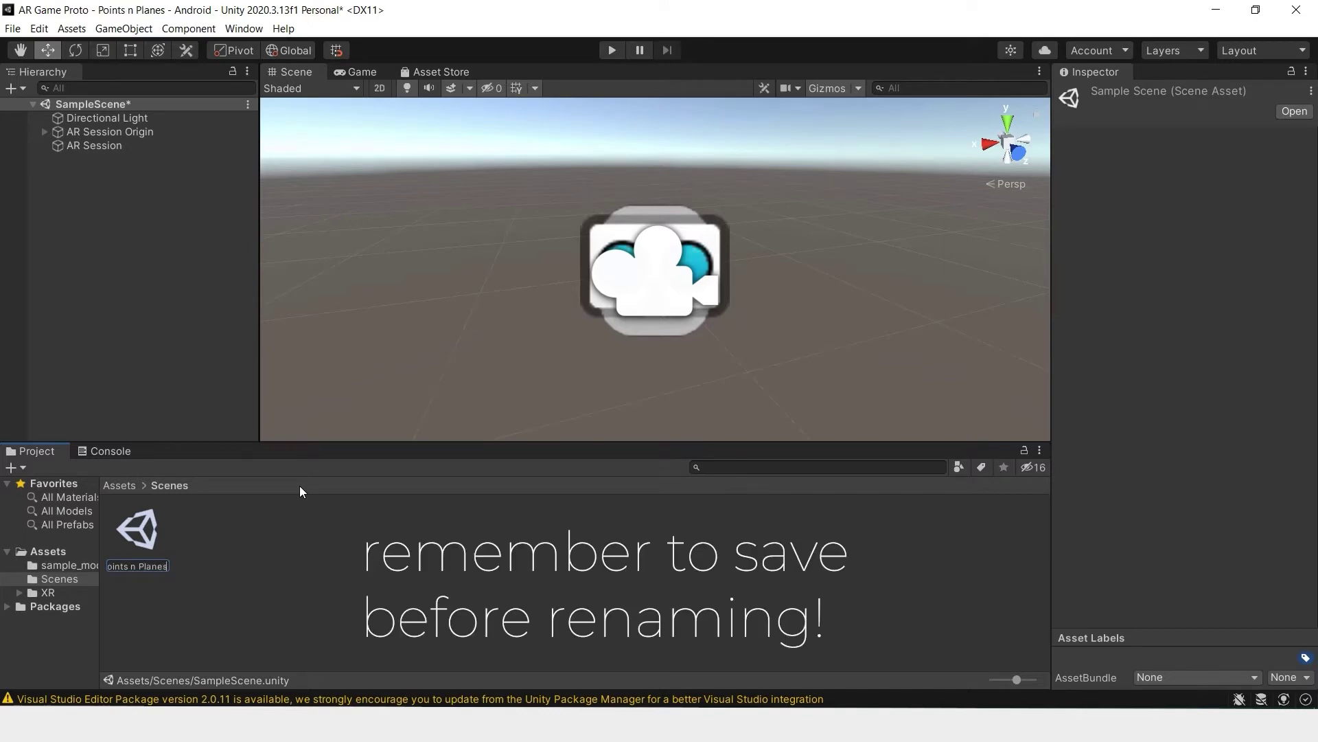
{"action": "left_click", "coordinate": [698, 395]}
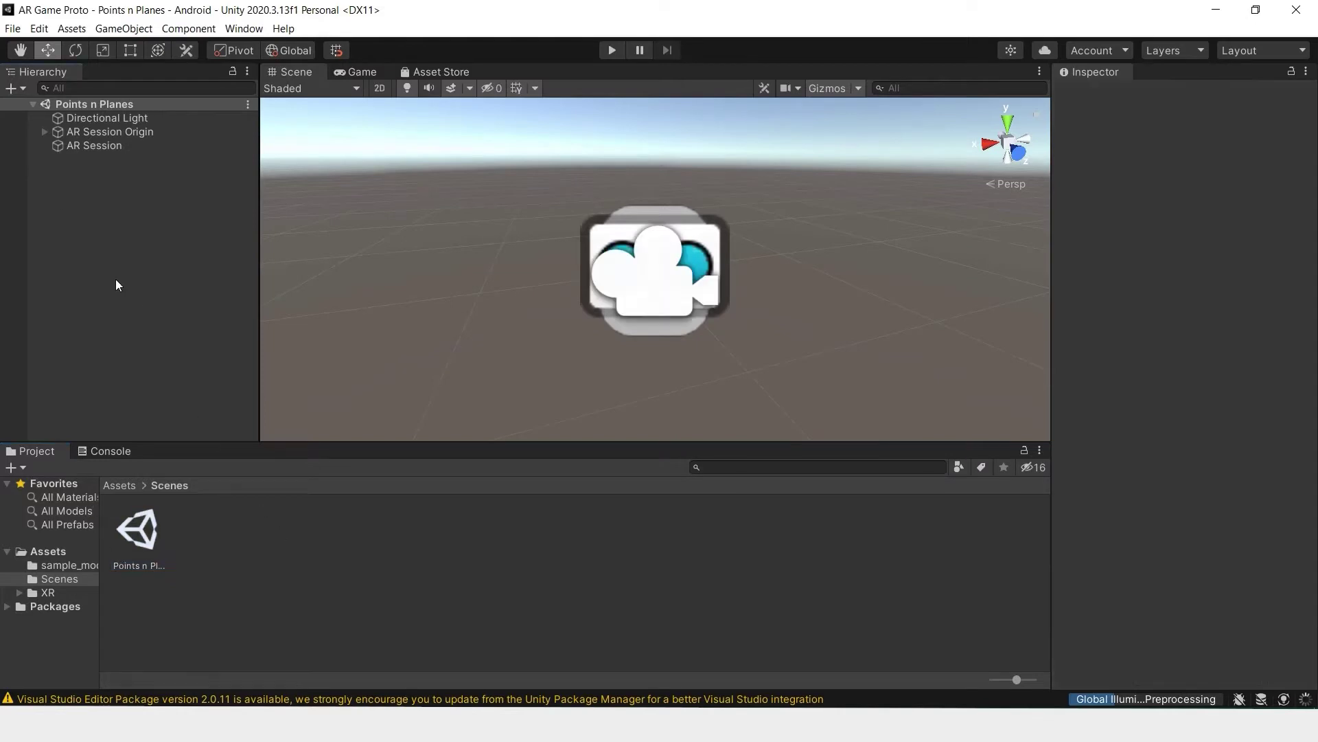
Open the File menu to build and run the scene on the Android phone.
{"action": "left_click", "coordinate": [12, 29]}
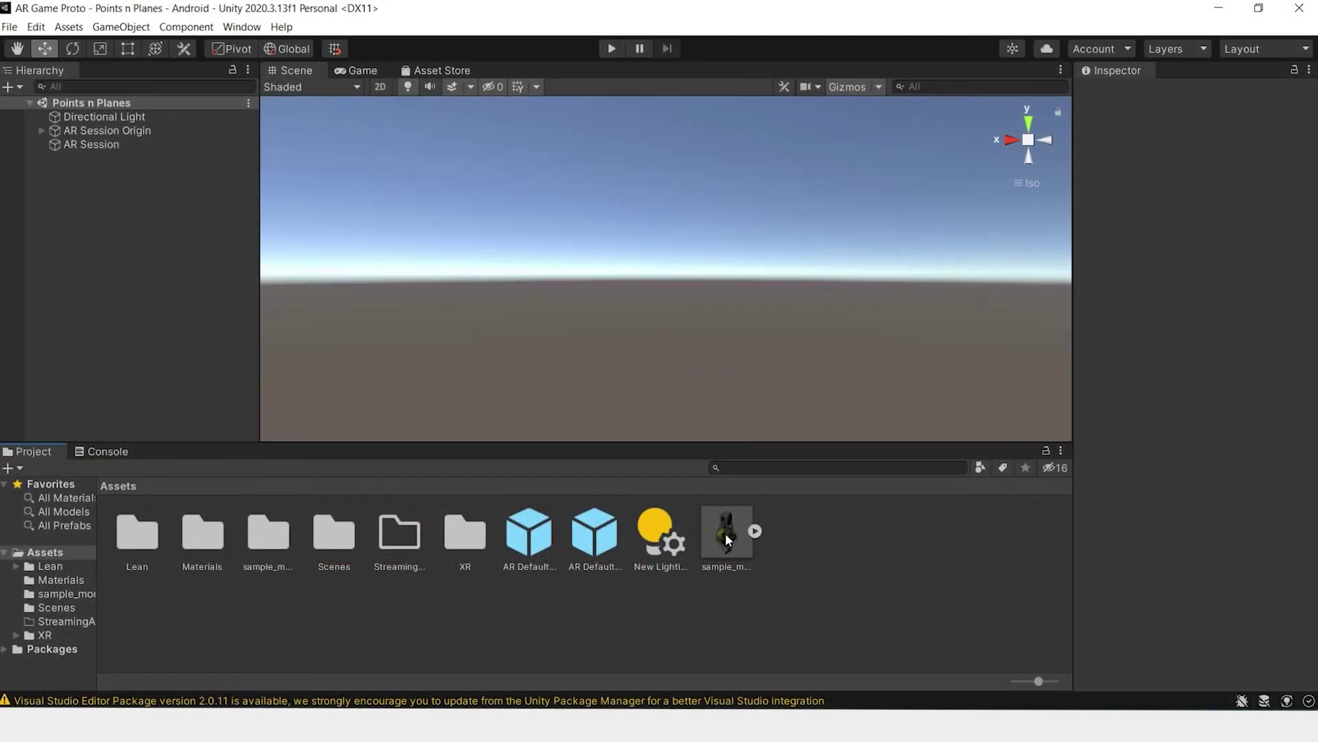
Drag sample_model into the scene and reset its Transform.
{"action": "left_click_drag", "start_coordinate": [725, 533], "coordinate": [158, 246]}
{"action": "left_click_drag", "start_coordinate": [148, 190], "coordinate": [148, 190]}
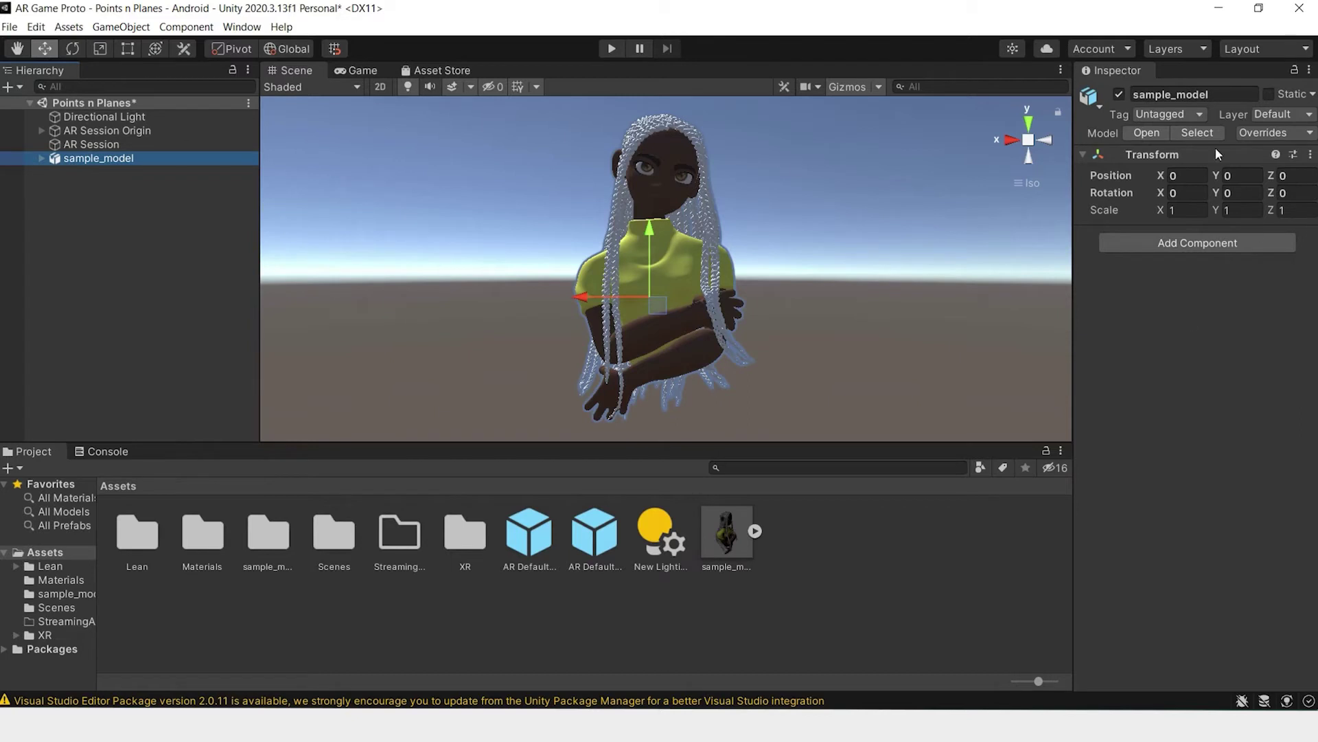
{"action": "left_click", "coordinate": [1310, 154]}
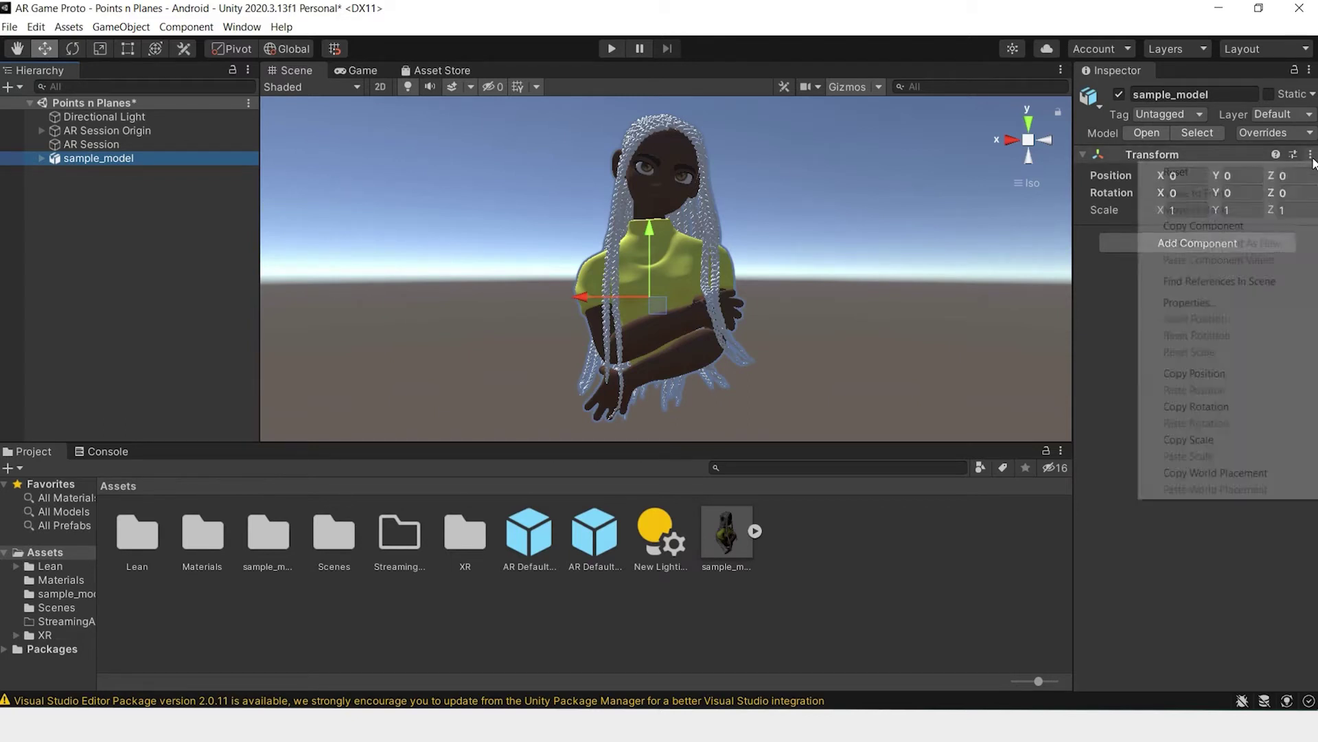
{"action": "left_click", "coordinate": [1206, 171]}
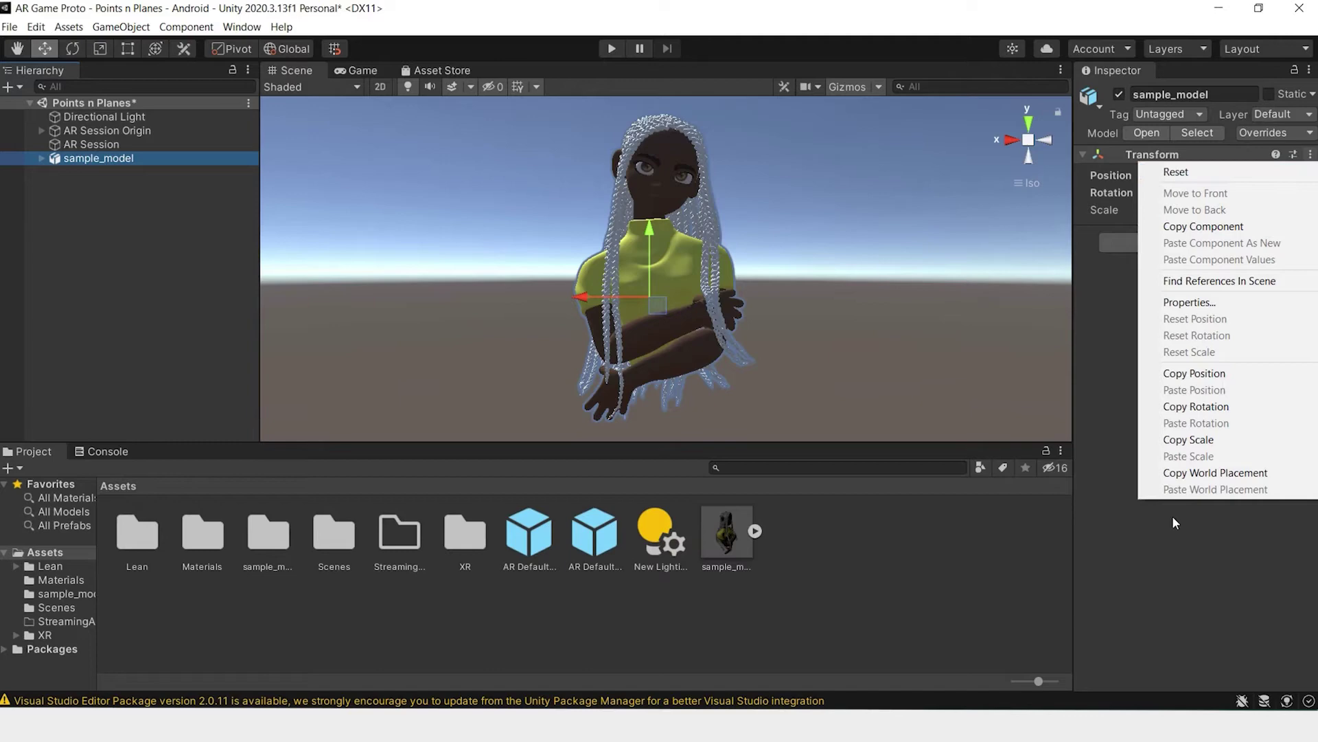
Adjust the Scene view's 3D icon size and reselect the character model.
{"action": "left_click_drag", "start_coordinate": [484, 327], "coordinate": [529, 421], "text": "alt"}
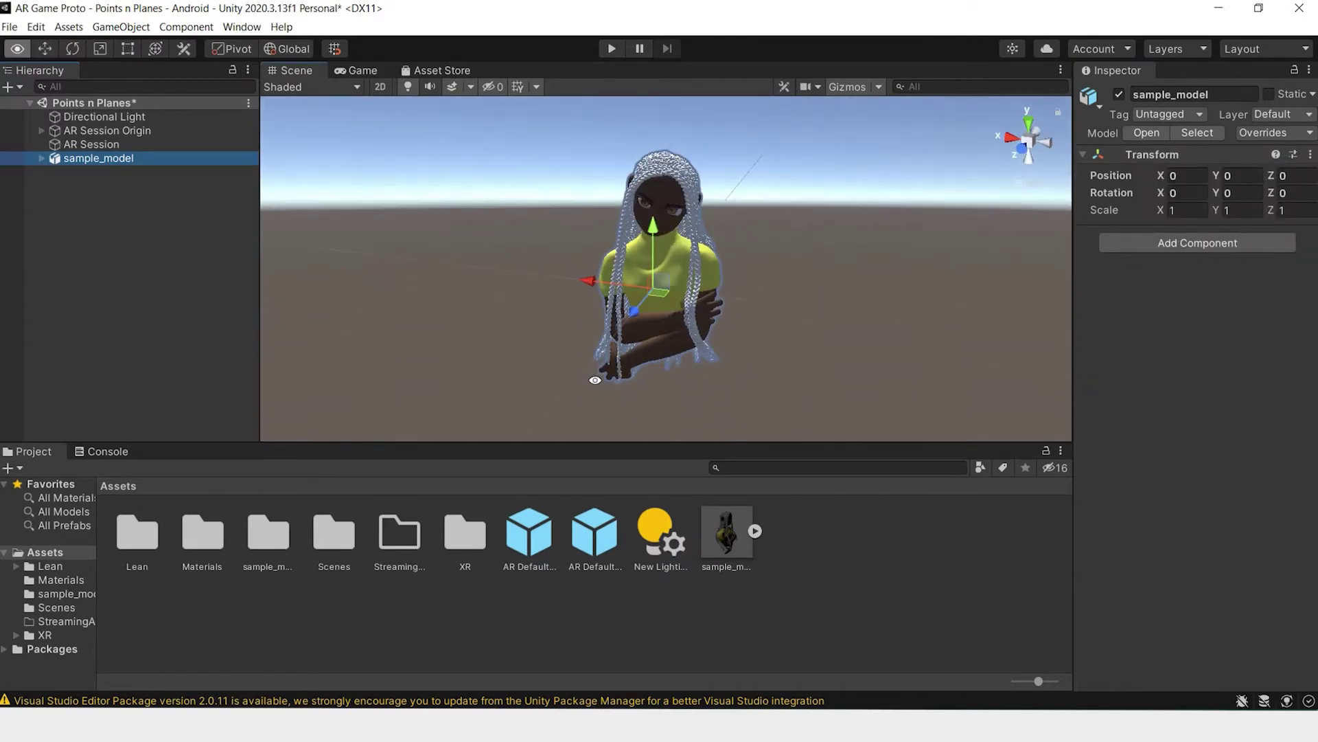
{"action": "left_click", "coordinate": [879, 87]}
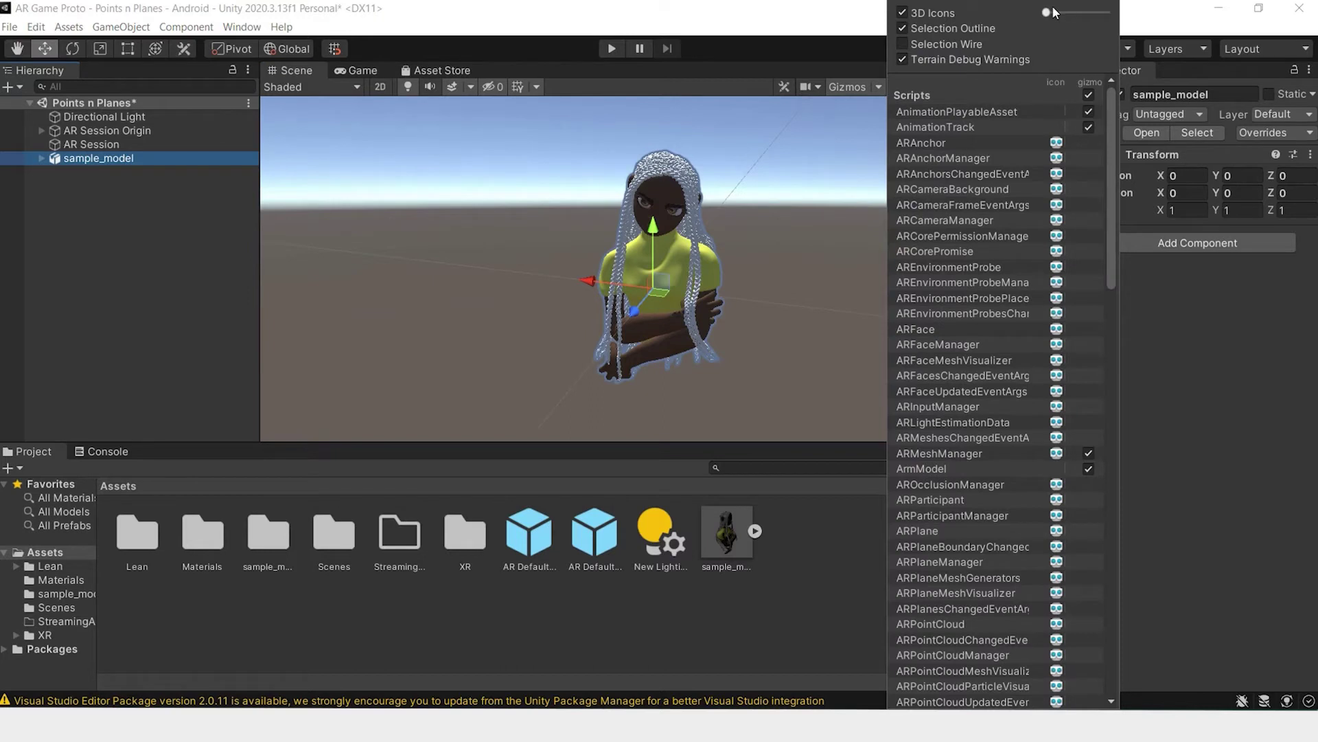
{"action": "left_click_drag", "start_coordinate": [1063, 13], "coordinate": [1055, 13]}
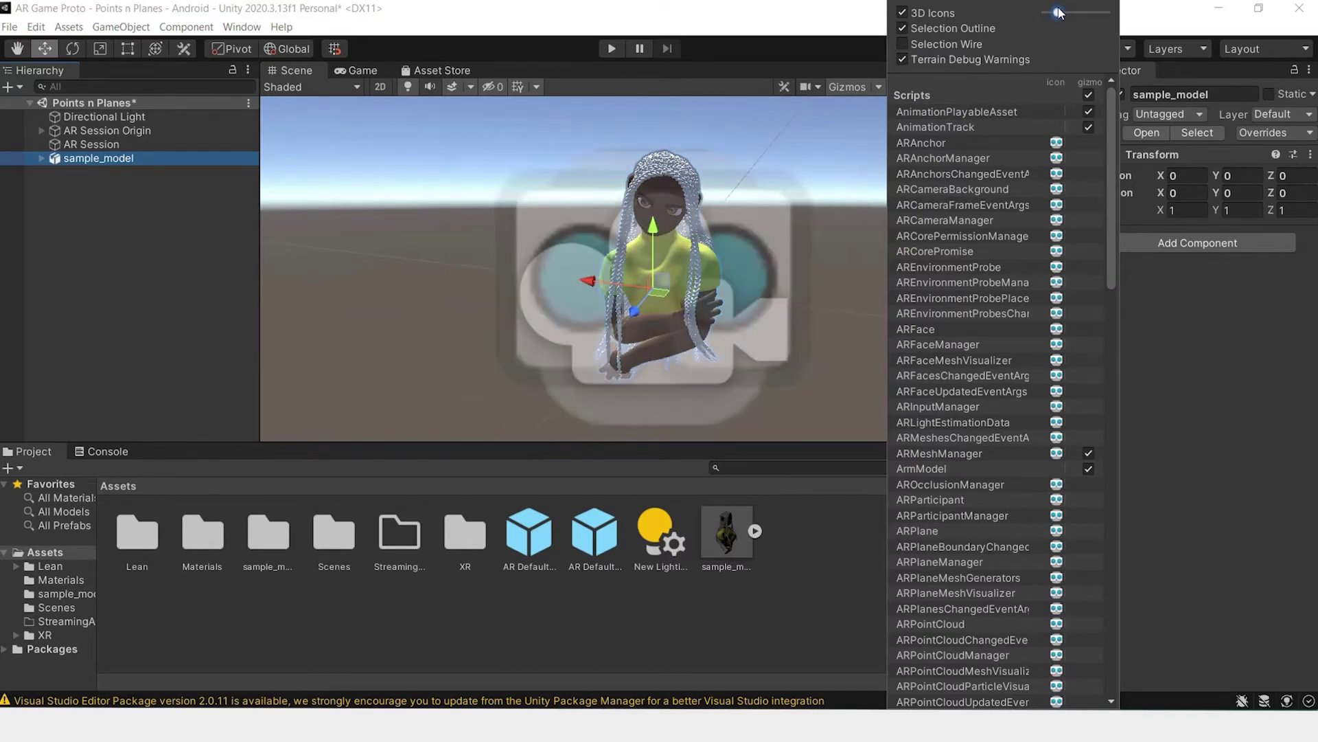
{"action": "left_click", "coordinate": [765, 162]}
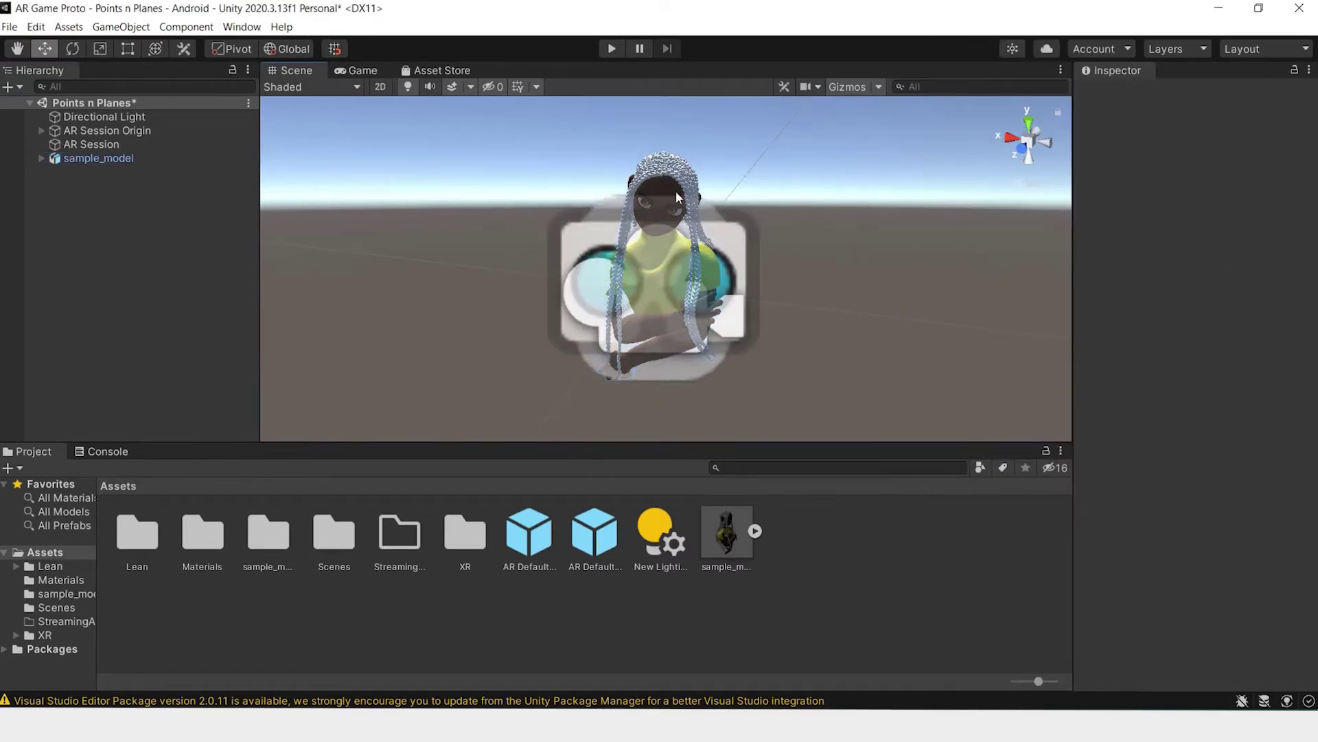
{"action": "left_click", "coordinate": [93, 158]}
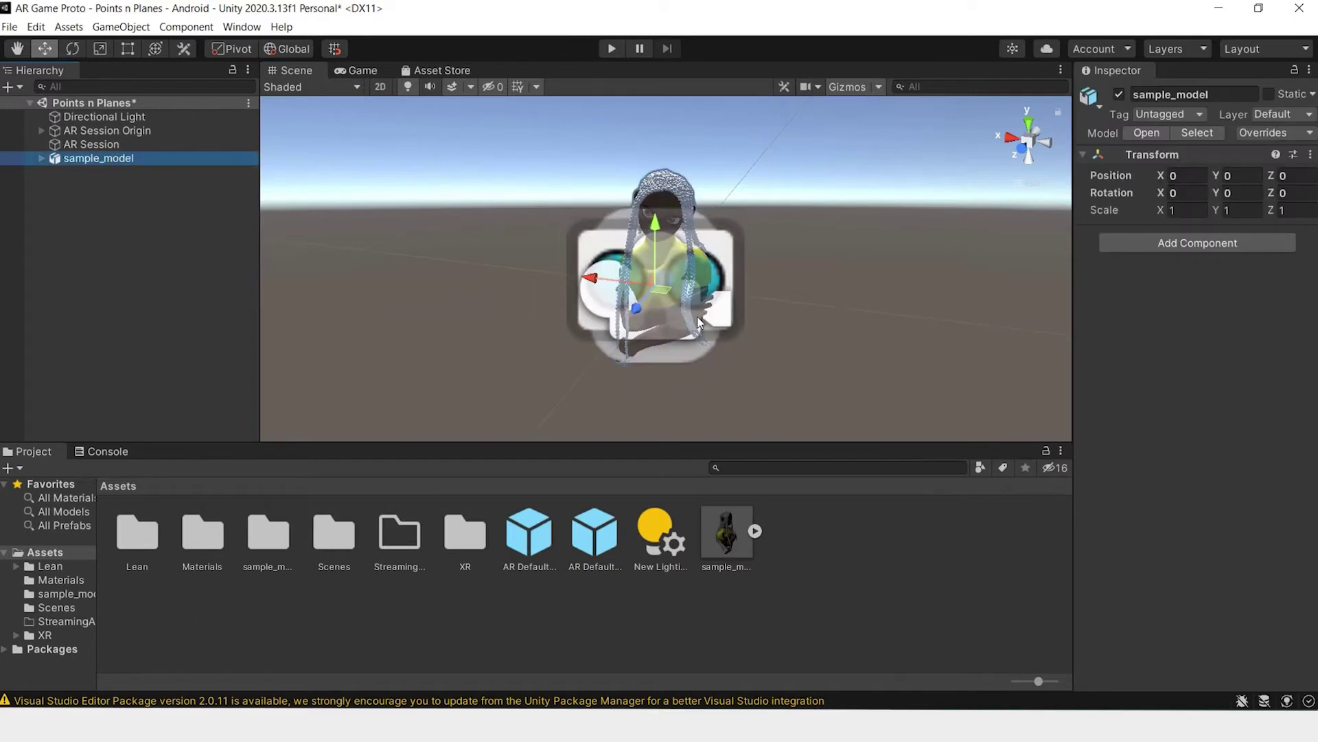
{"action": "left_click", "coordinate": [699, 309]}
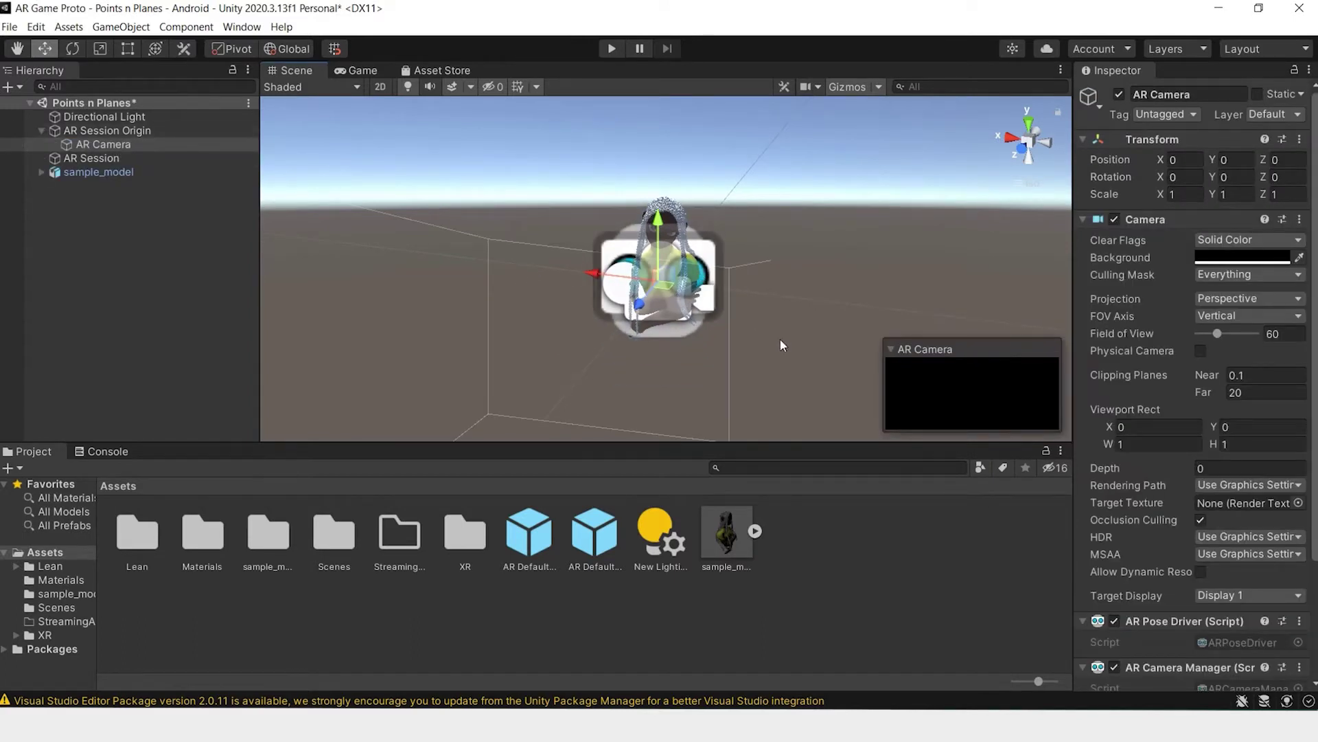
{"action": "left_click", "coordinate": [631, 309]}
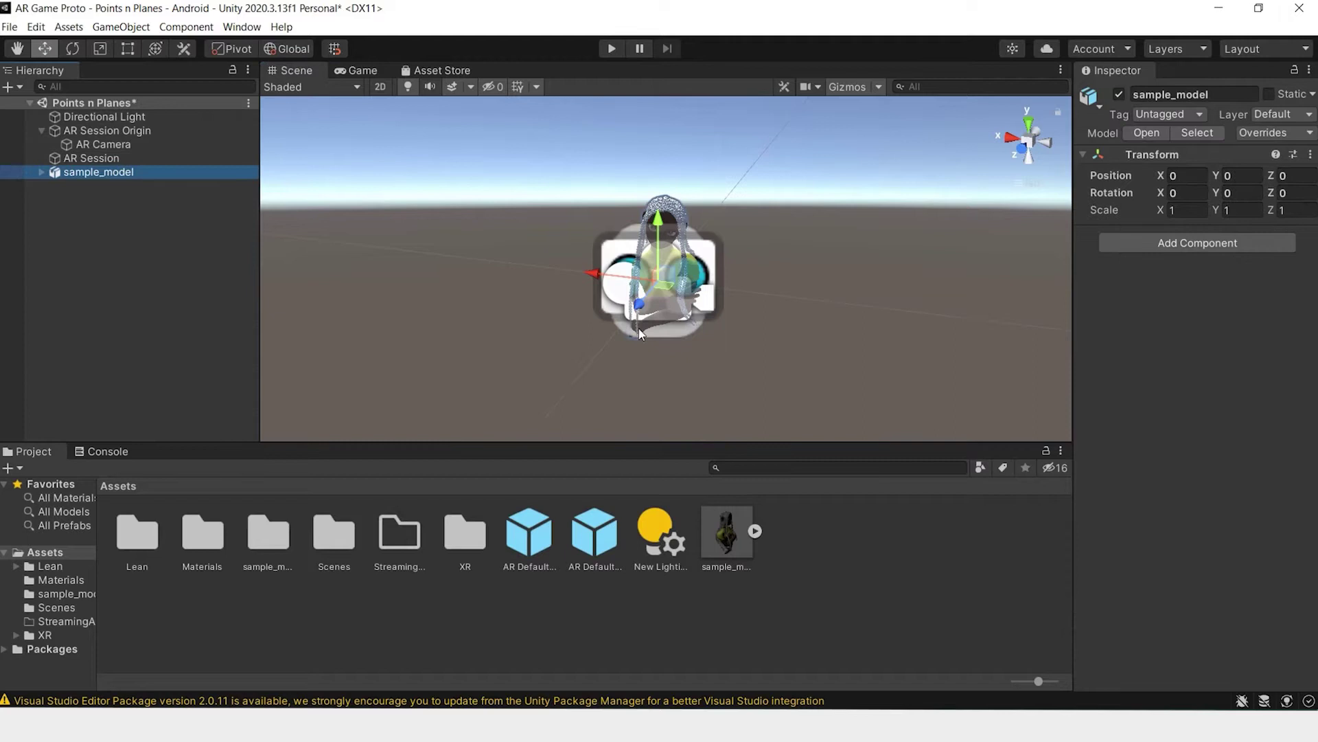
Move the model to Z 0.1606, set its Y rotation to 180, and preview the Game view.
{"action": "left_click_drag", "start_coordinate": [642, 307], "coordinate": [533, 373]}
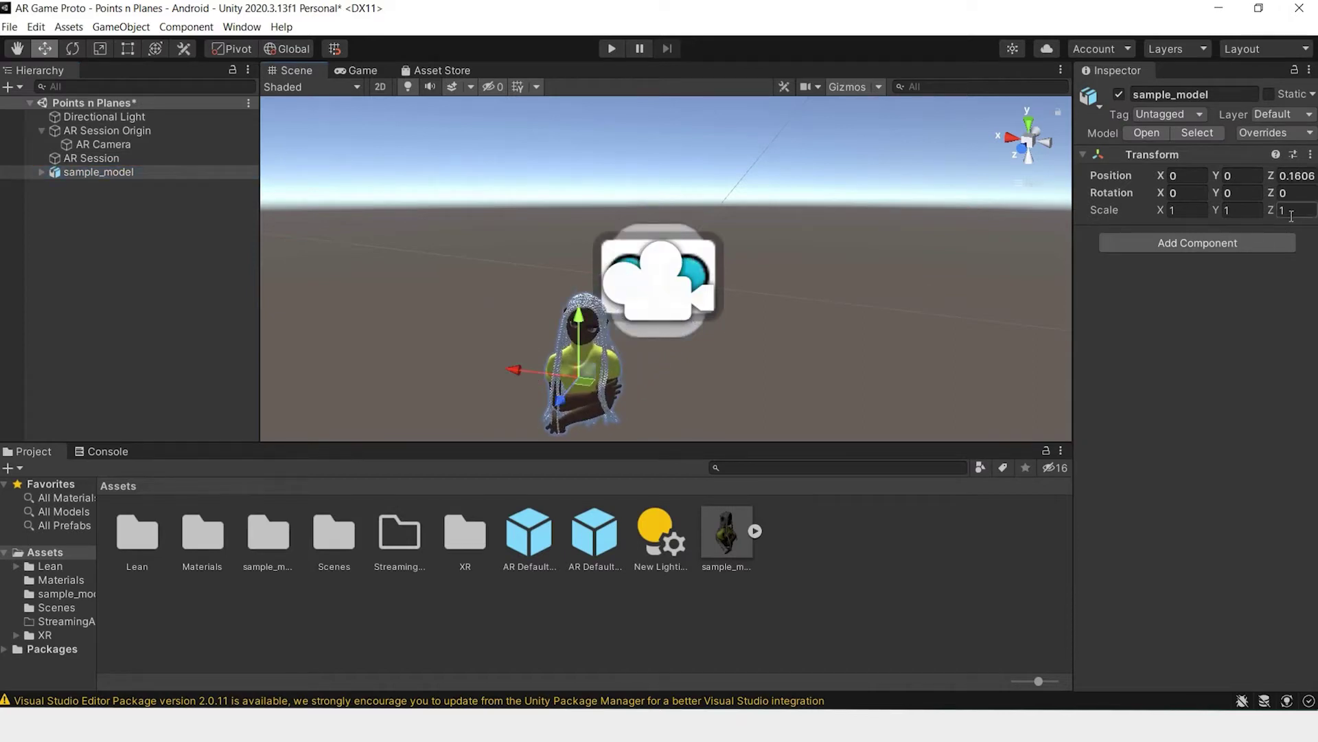
{"action": "key", "text": "e"}
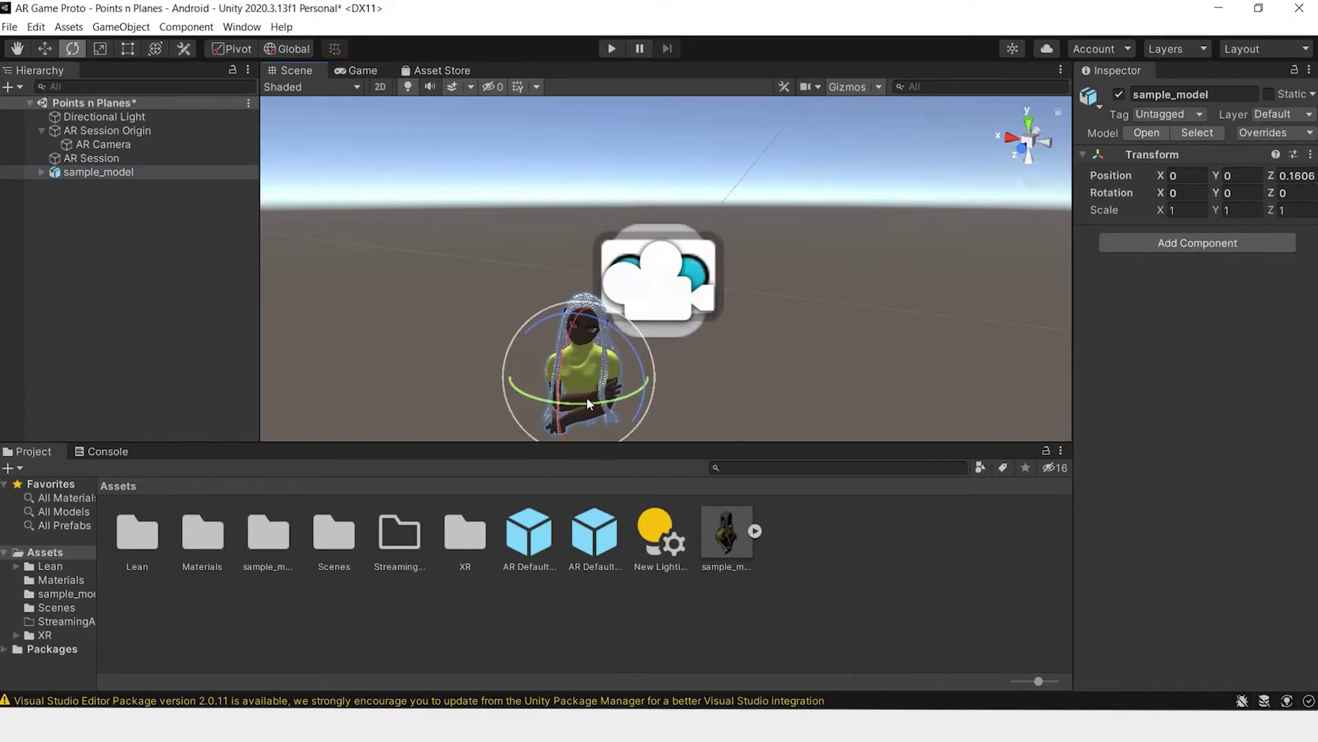
{"action": "left_click_drag", "start_coordinate": [586, 397], "coordinate": [748, 384]}
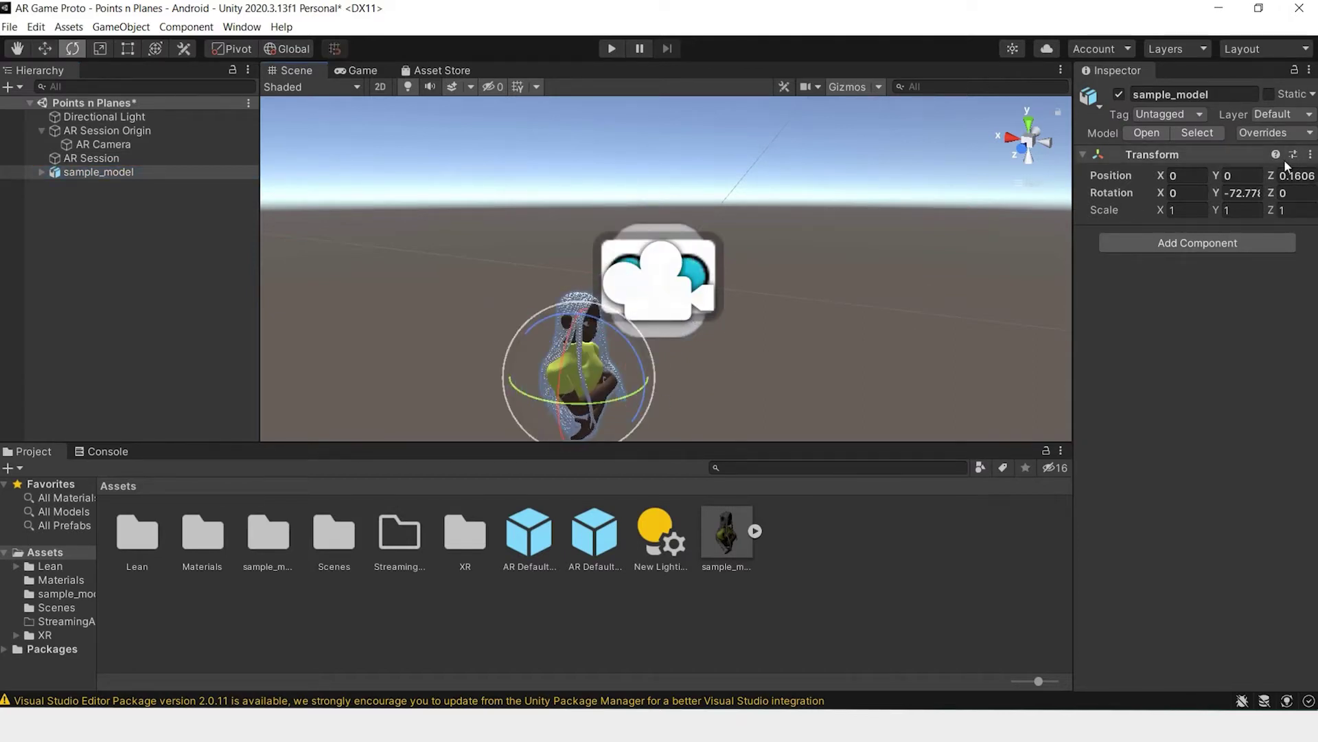
{"action": "left_click", "coordinate": [1244, 193]}
{"action": "type", "text": "180"}
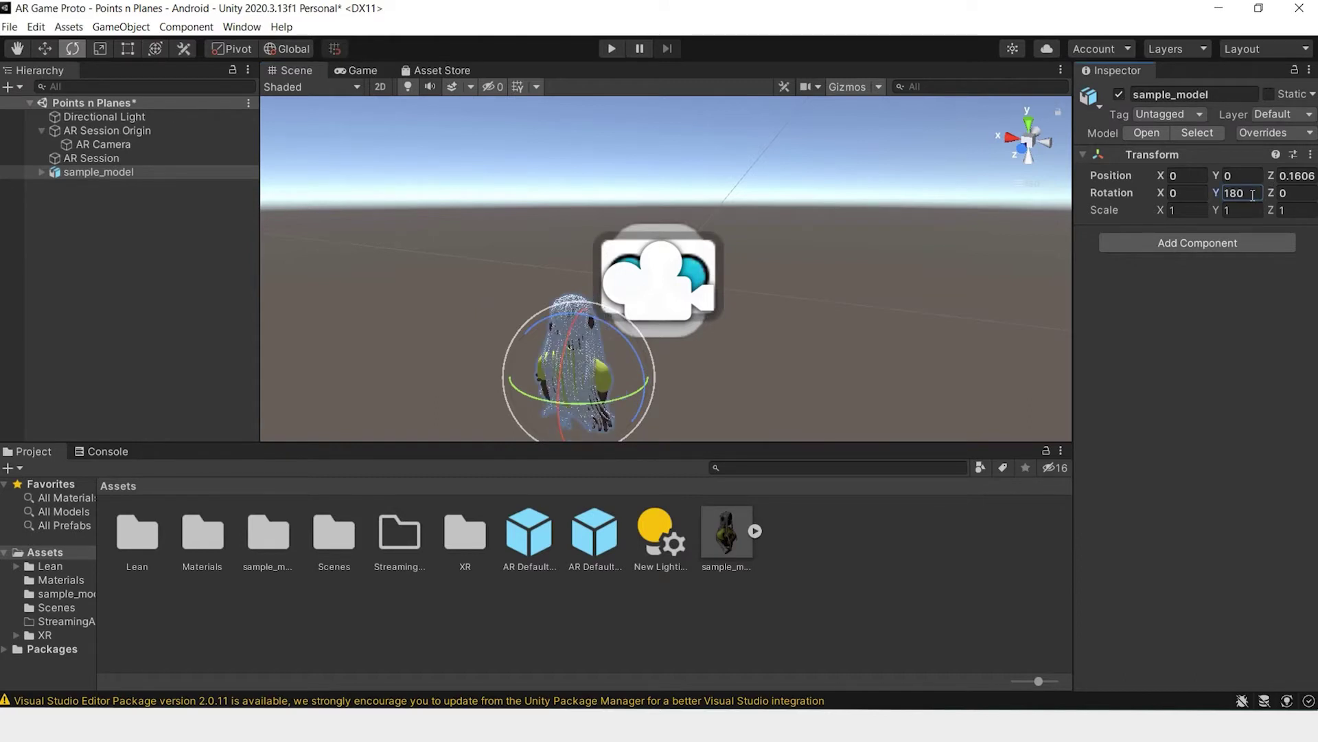
{"action": "left_click_drag", "start_coordinate": [687, 316], "coordinate": [203, 315], "text": "alt"}
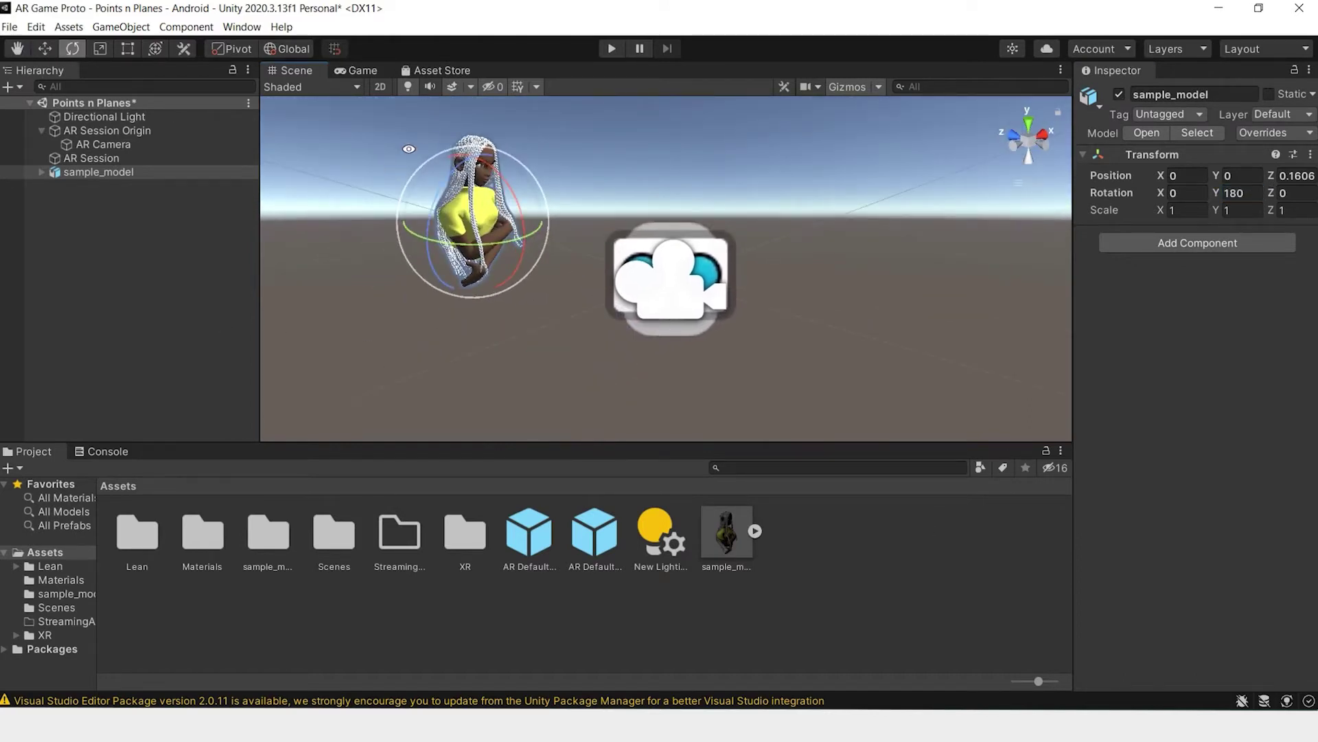
{"action": "left_click", "coordinate": [358, 69]}
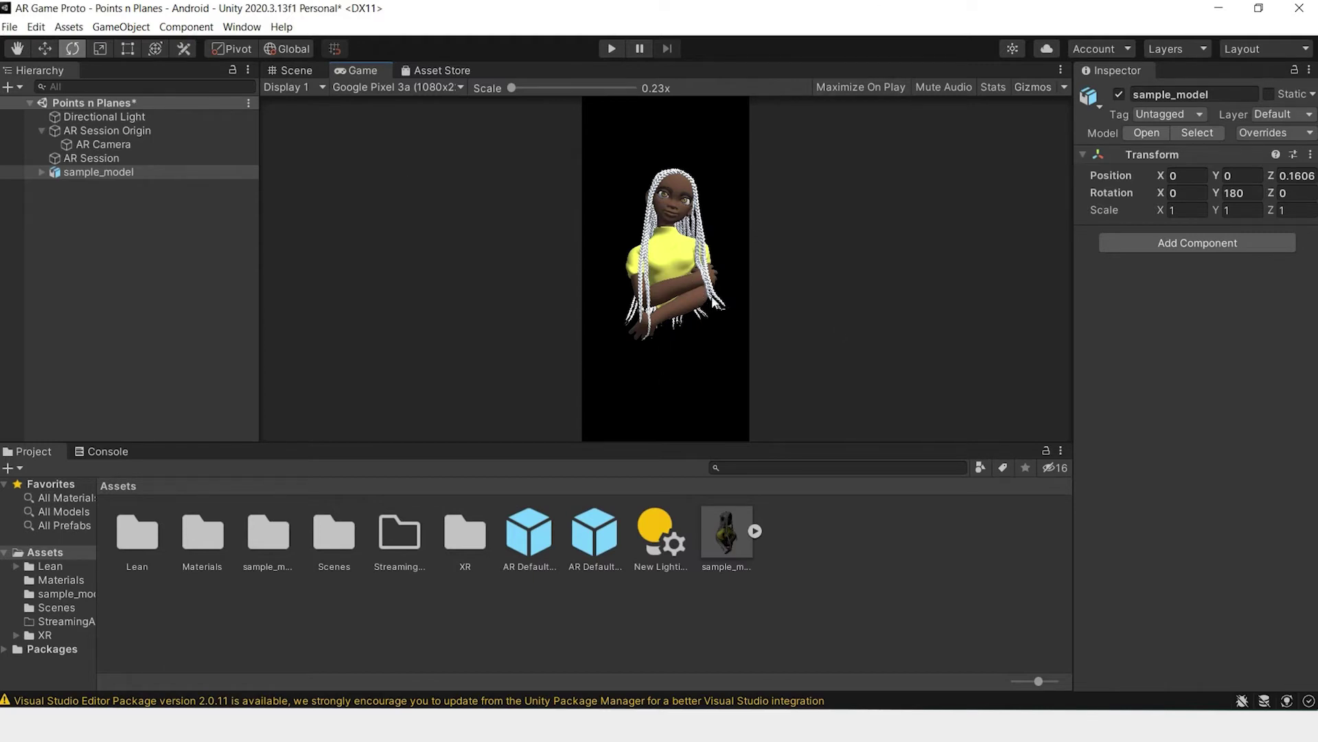
In the Scene view, shrink 3D icons to minimum and orbit to the character's front.
{"action": "left_click", "coordinate": [288, 71]}
{"action": "left_click_drag", "start_coordinate": [801, 277], "coordinate": [866, 90], "text": "alt"}
{"action": "left_click", "coordinate": [879, 87]}
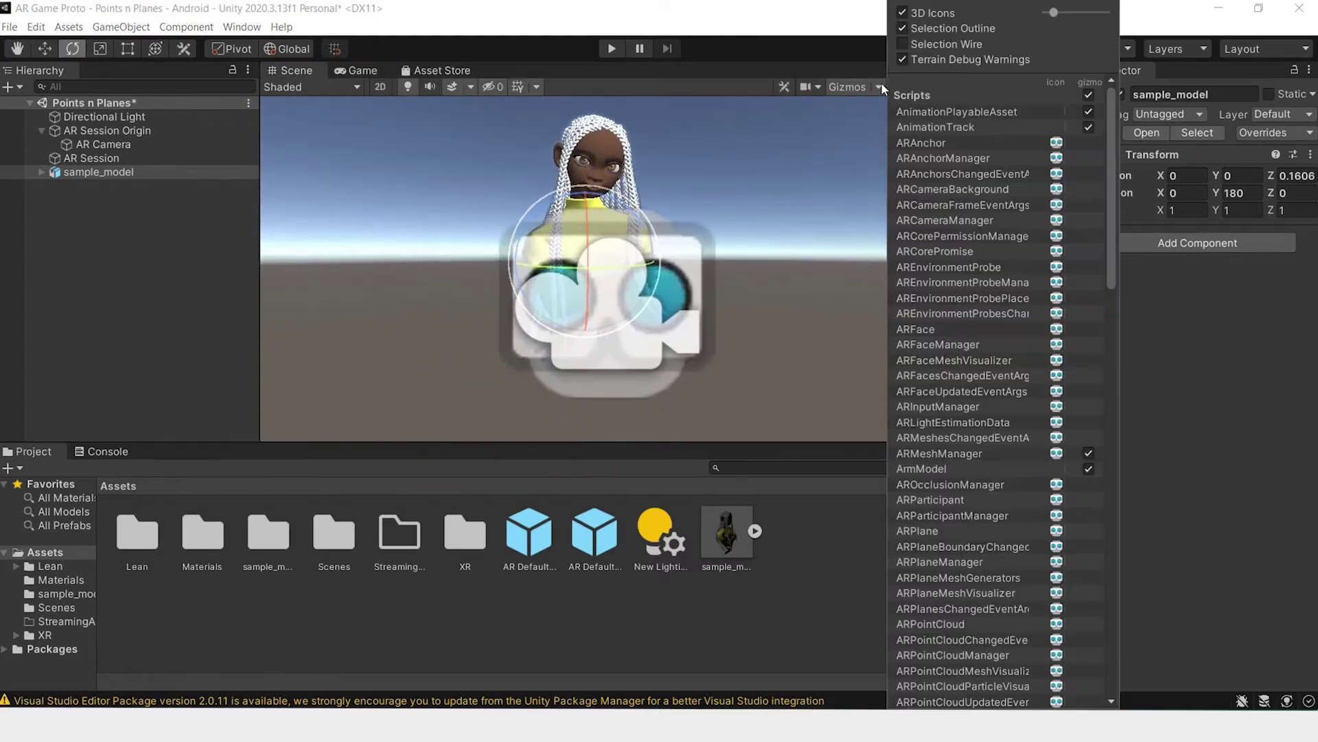
{"action": "left_click_drag", "start_coordinate": [1055, 12], "coordinate": [1044, 13]}
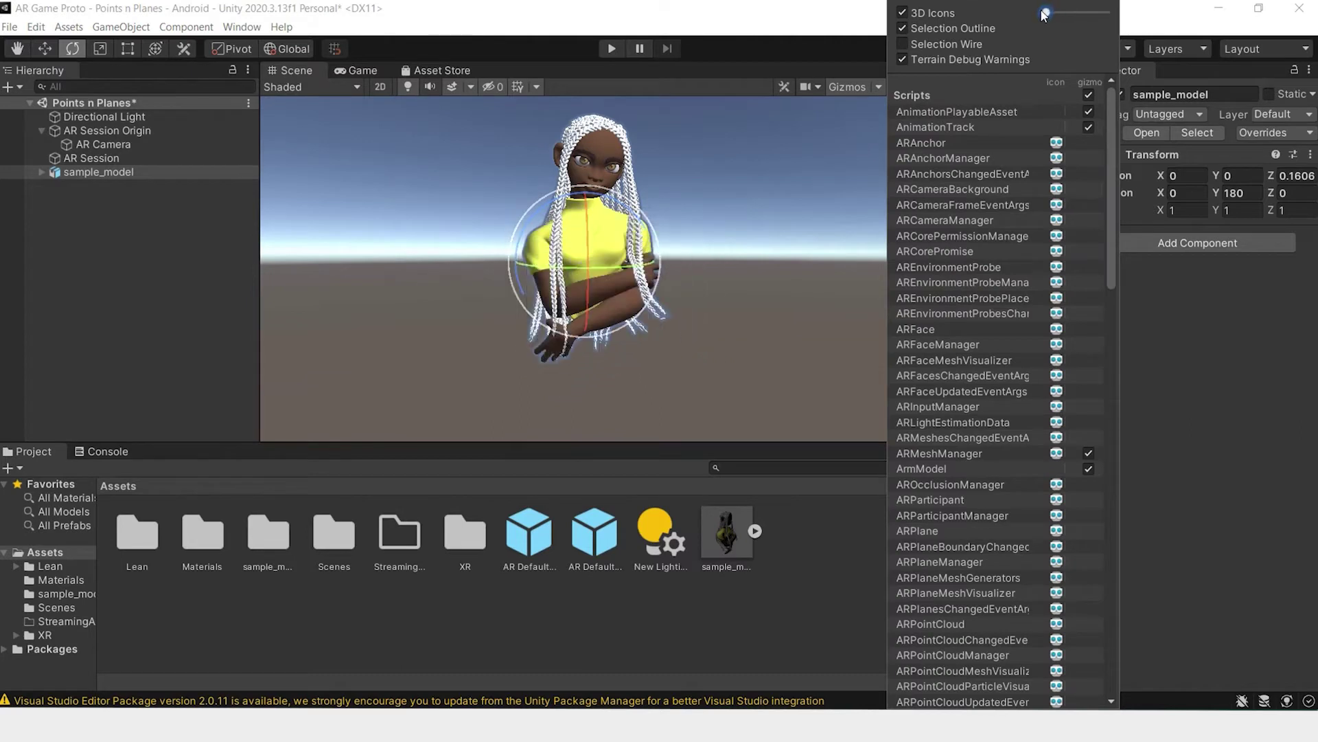
{"action": "left_click", "coordinate": [785, 348]}
{"action": "left_click_drag", "start_coordinate": [785, 348], "coordinate": [684, 254], "text": "alt"}
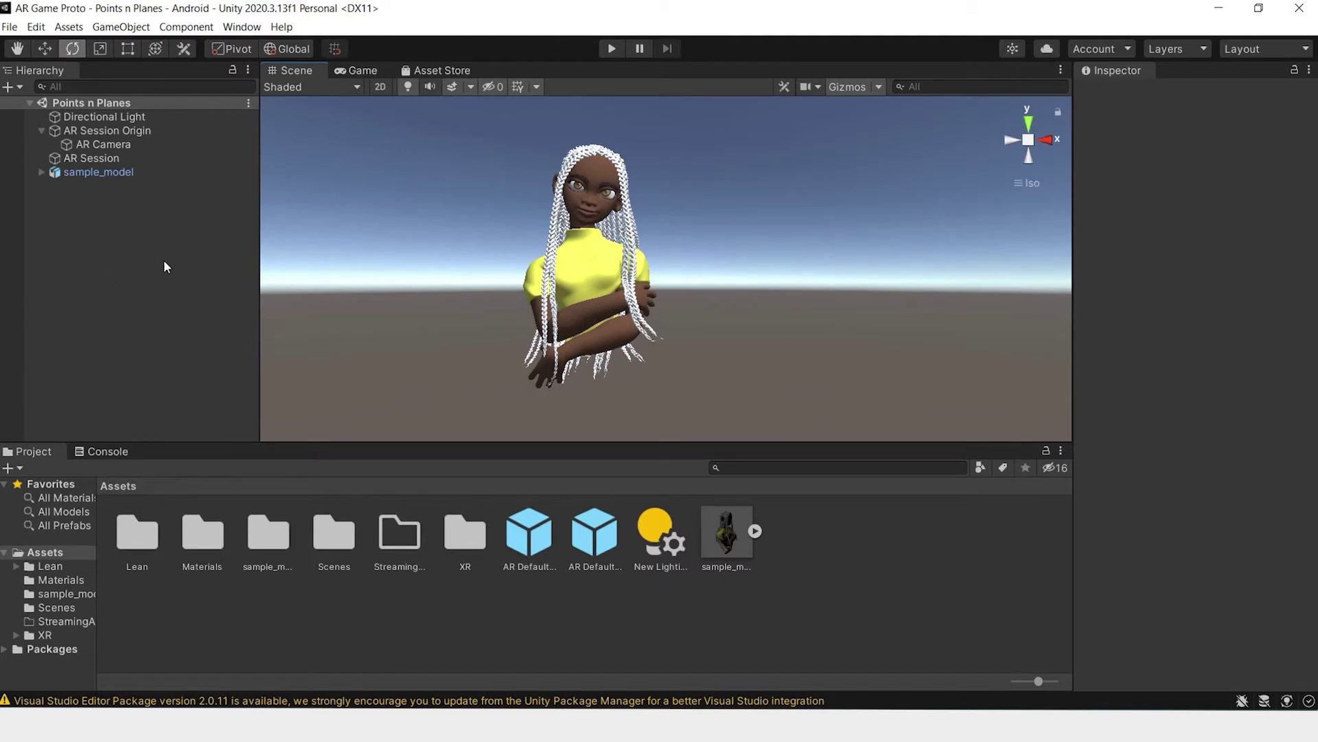
Add a second directional light, keeping its default name Directional Light (1).
{"action": "right_click", "coordinate": [161, 239]}
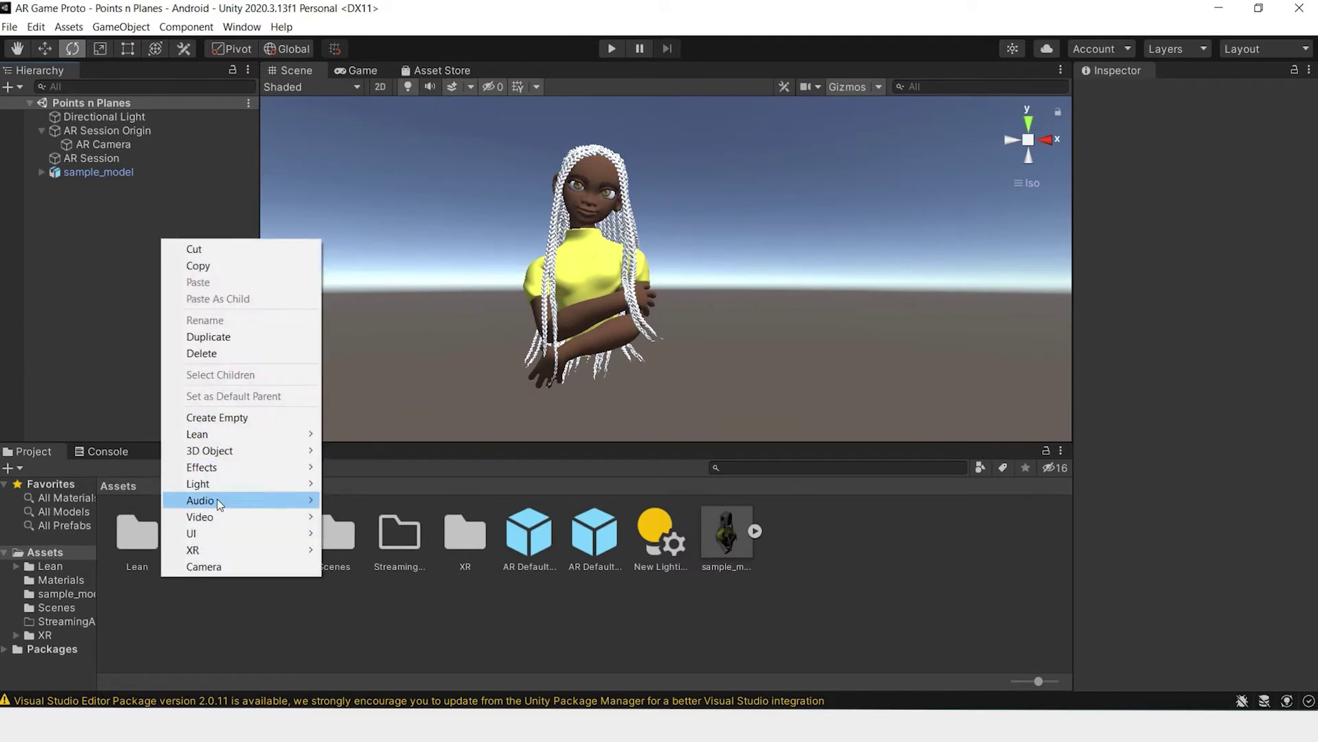
{"action": "mouse_move", "coordinate": [282, 492]}
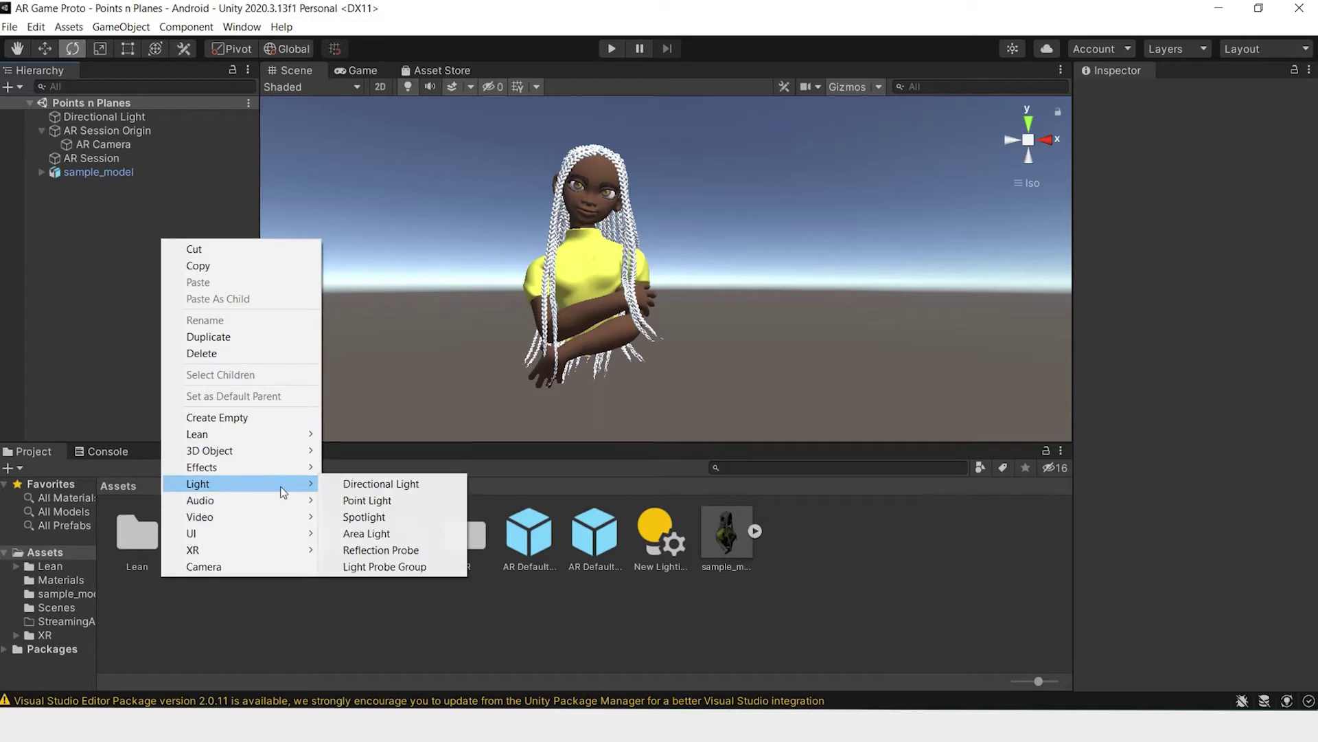
{"action": "left_click", "coordinate": [437, 488]}
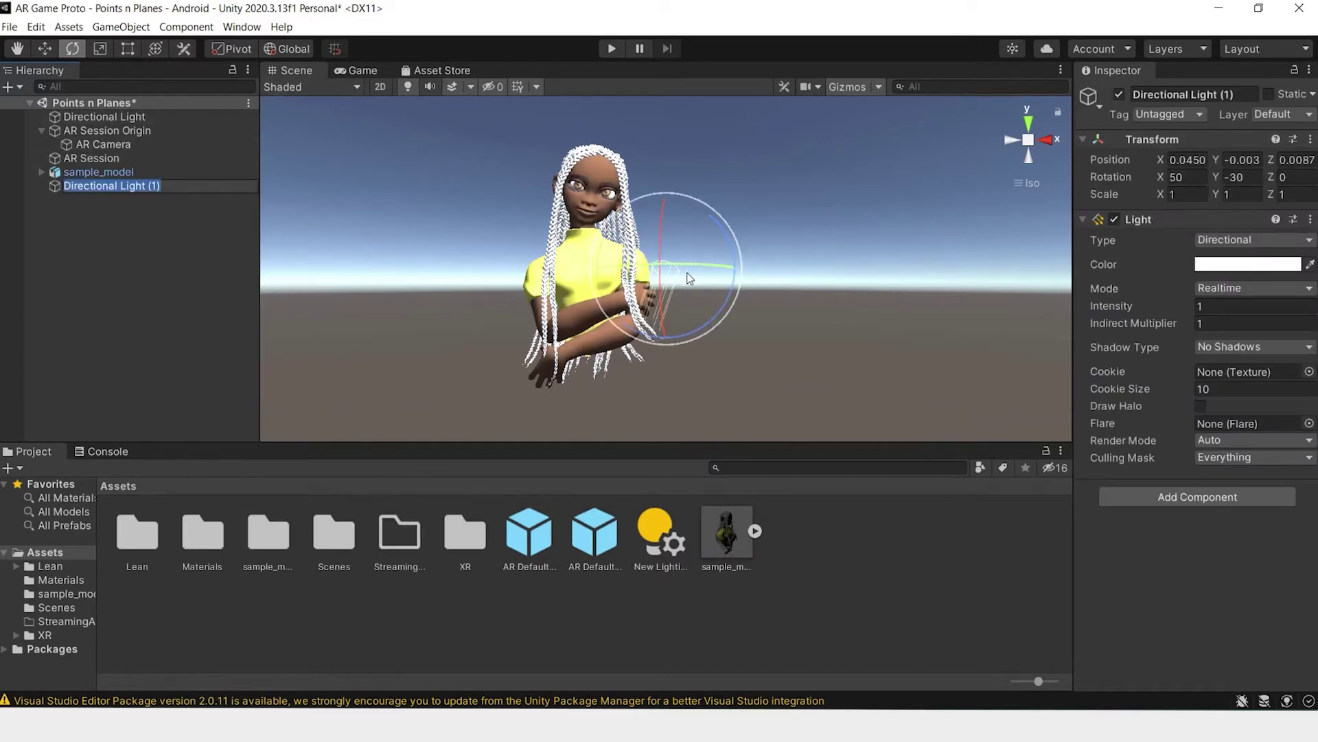
{"action": "type", "text": "w"}
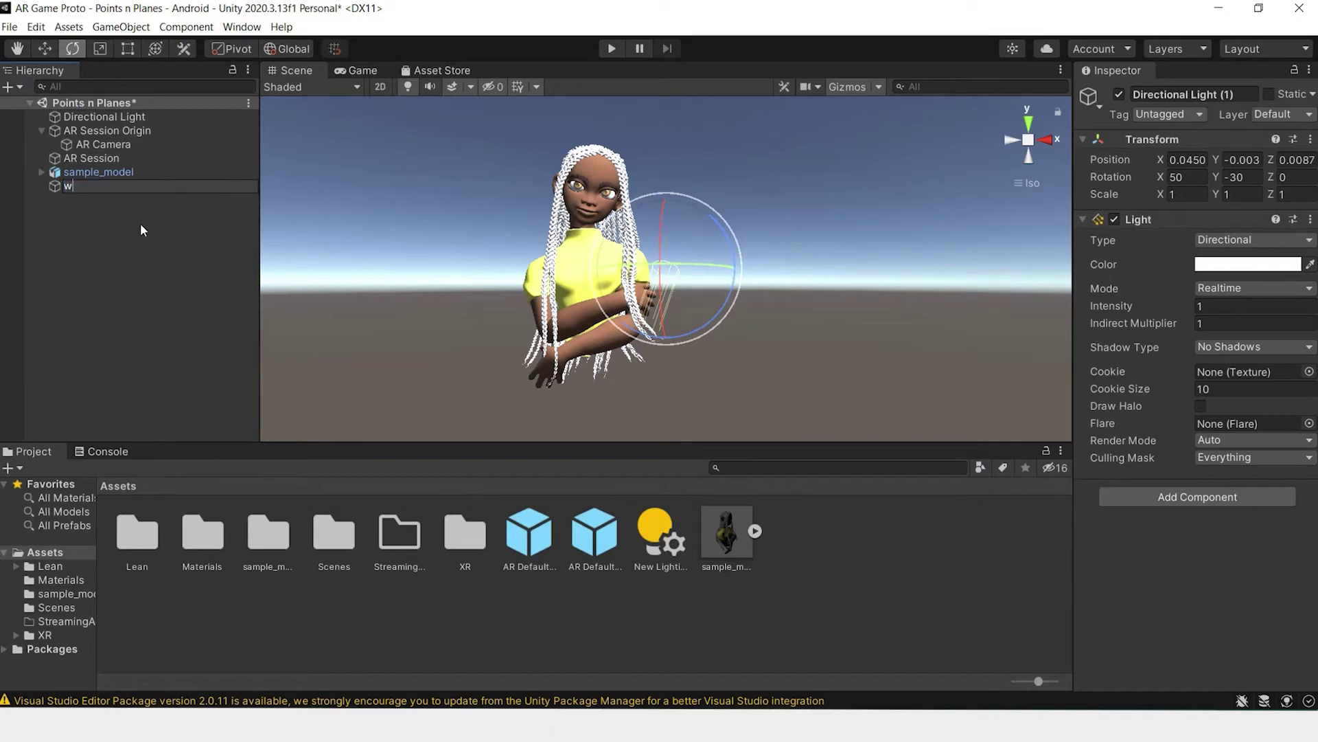
{"action": "key", "text": "BackSpace"}
{"action": "key", "text": "Escape"}
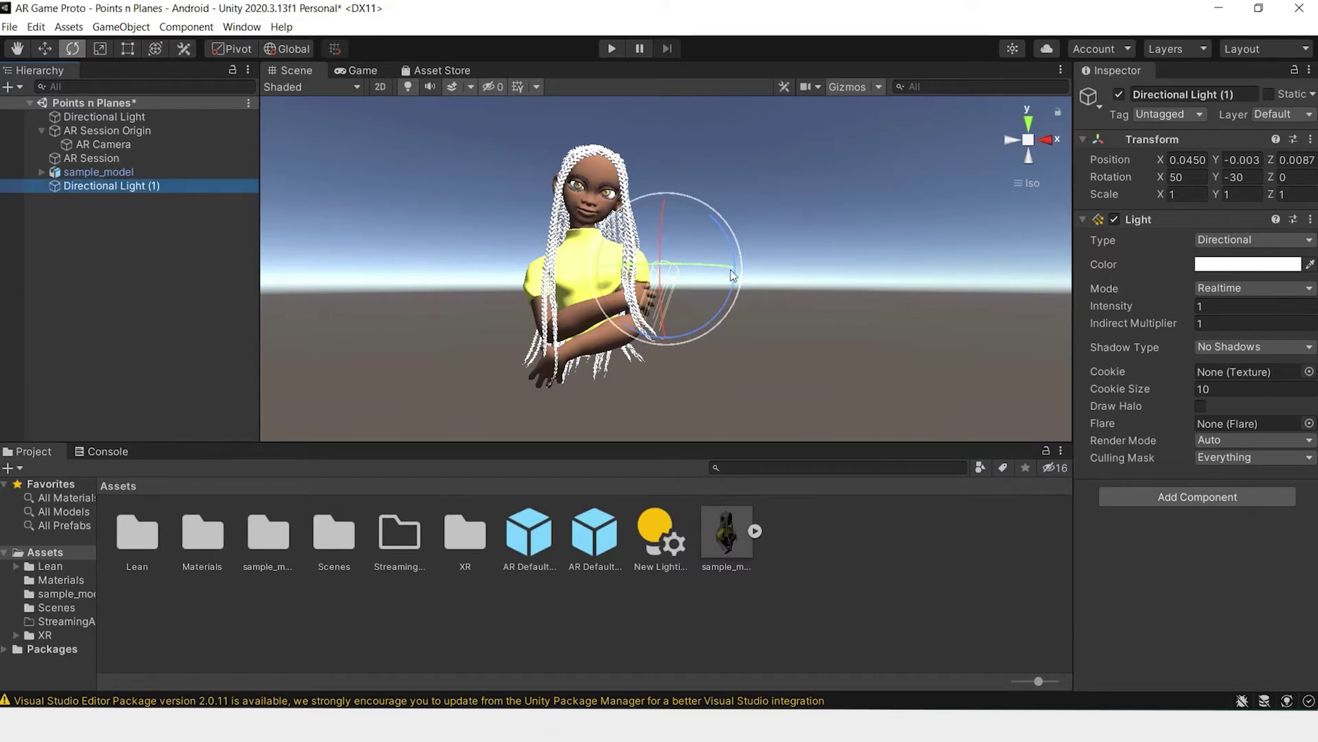
Move and angle Directional Light (1) toward the character and set its intensity to 0.2.
{"action": "left_click_drag", "start_coordinate": [734, 278], "coordinate": [654, 269]}
{"action": "key", "text": "w"}
{"action": "left_click_drag", "start_coordinate": [734, 274], "coordinate": [912, 311]}
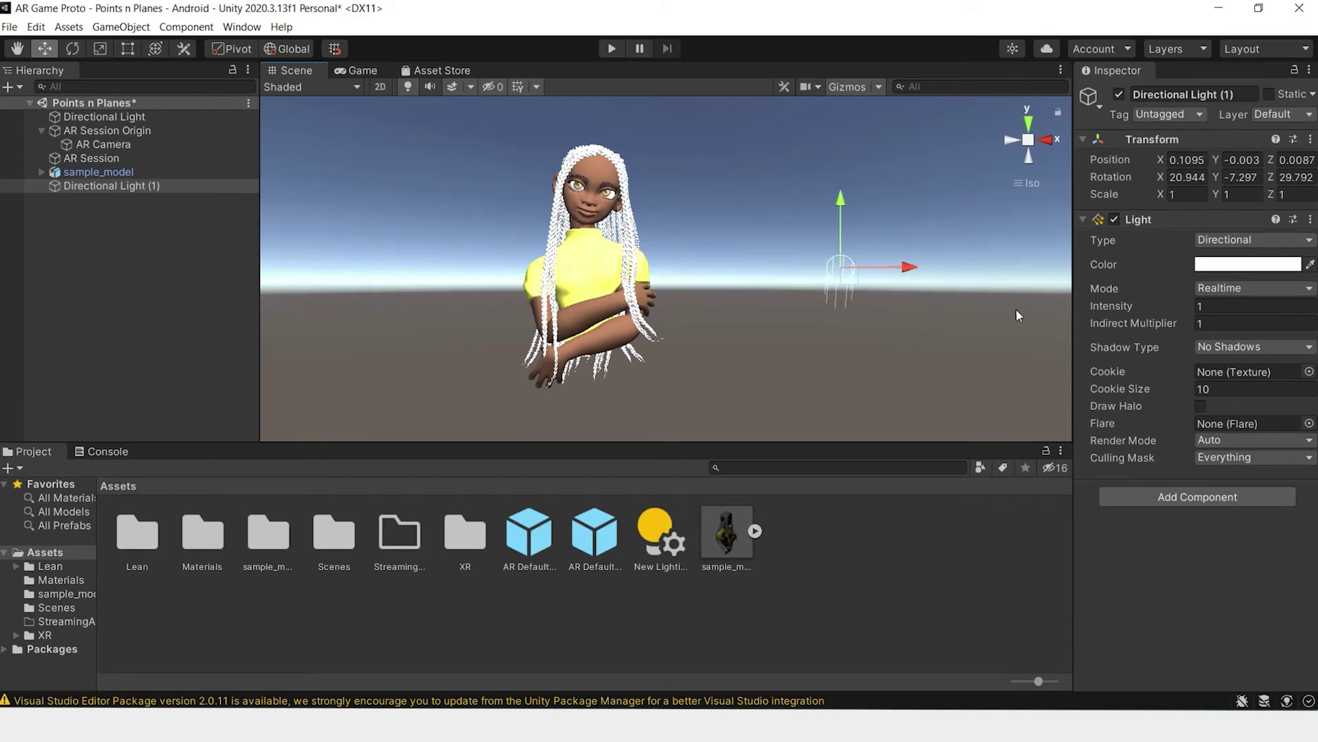
{"action": "key", "text": "e"}
{"action": "mouse_move", "coordinate": [857, 265]}
{"action": "left_mouse_down"}
{"action": "mouse_move", "coordinate": [773, 257]}
{"action": "mouse_move", "coordinate": [863, 259]}
{"action": "mouse_move", "coordinate": [831, 266]}
{"action": "left_mouse_up"}
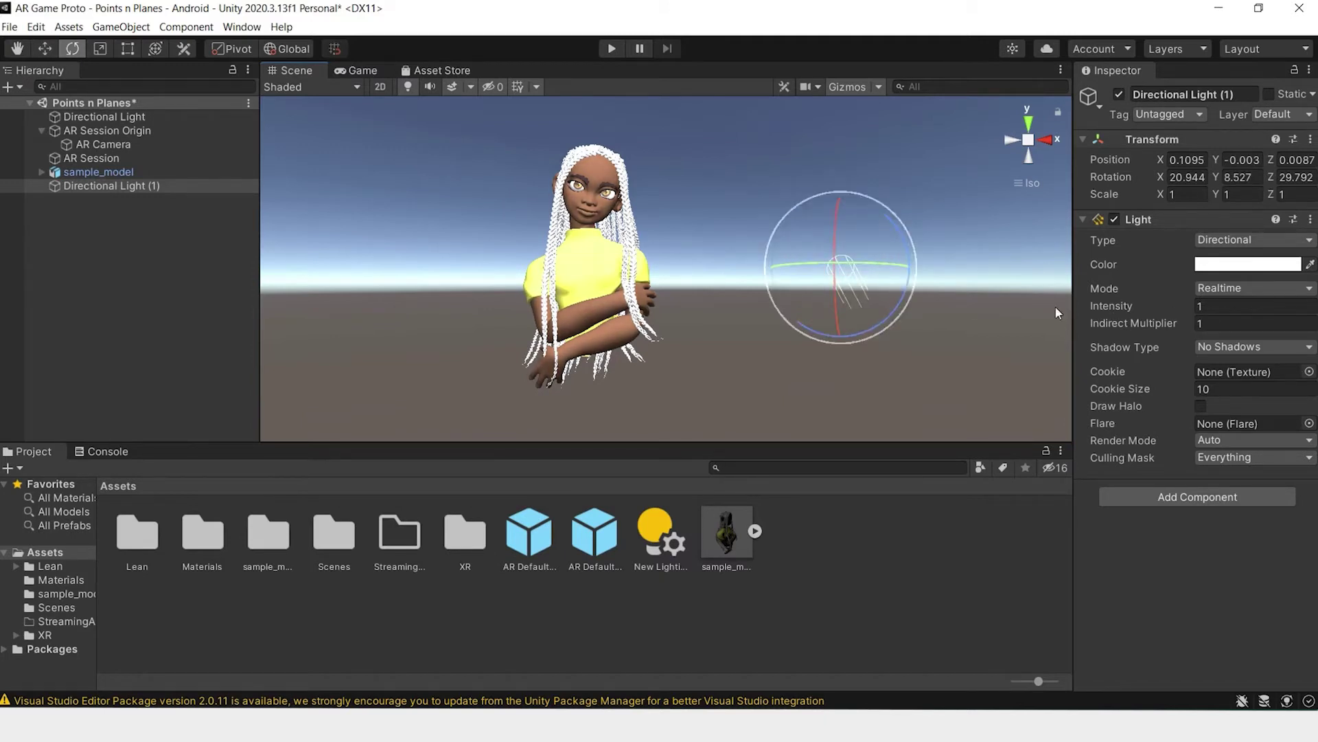
{"action": "scroll", "coordinate": [824, 257], "scroll_direction": "down", "scroll_amount": 3}
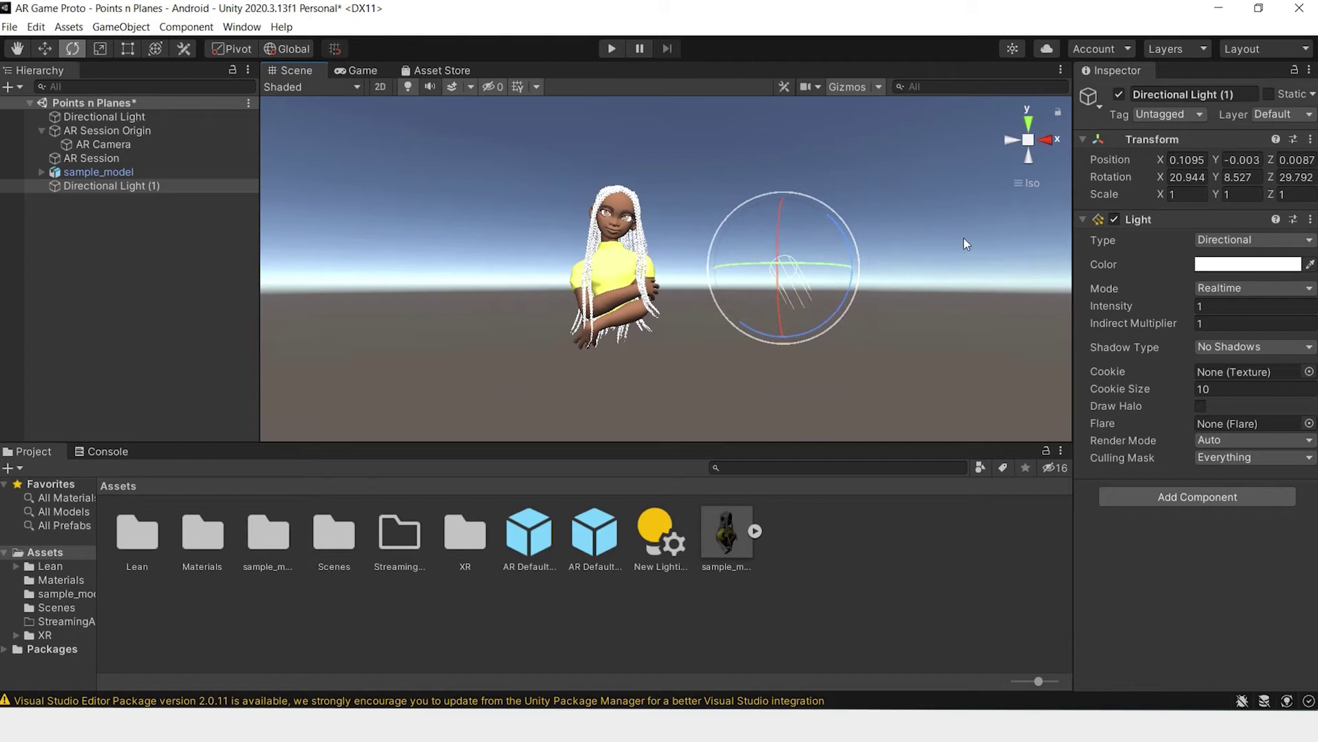
{"action": "scroll", "coordinate": [738, 286], "scroll_direction": "up", "scroll_amount": 2}
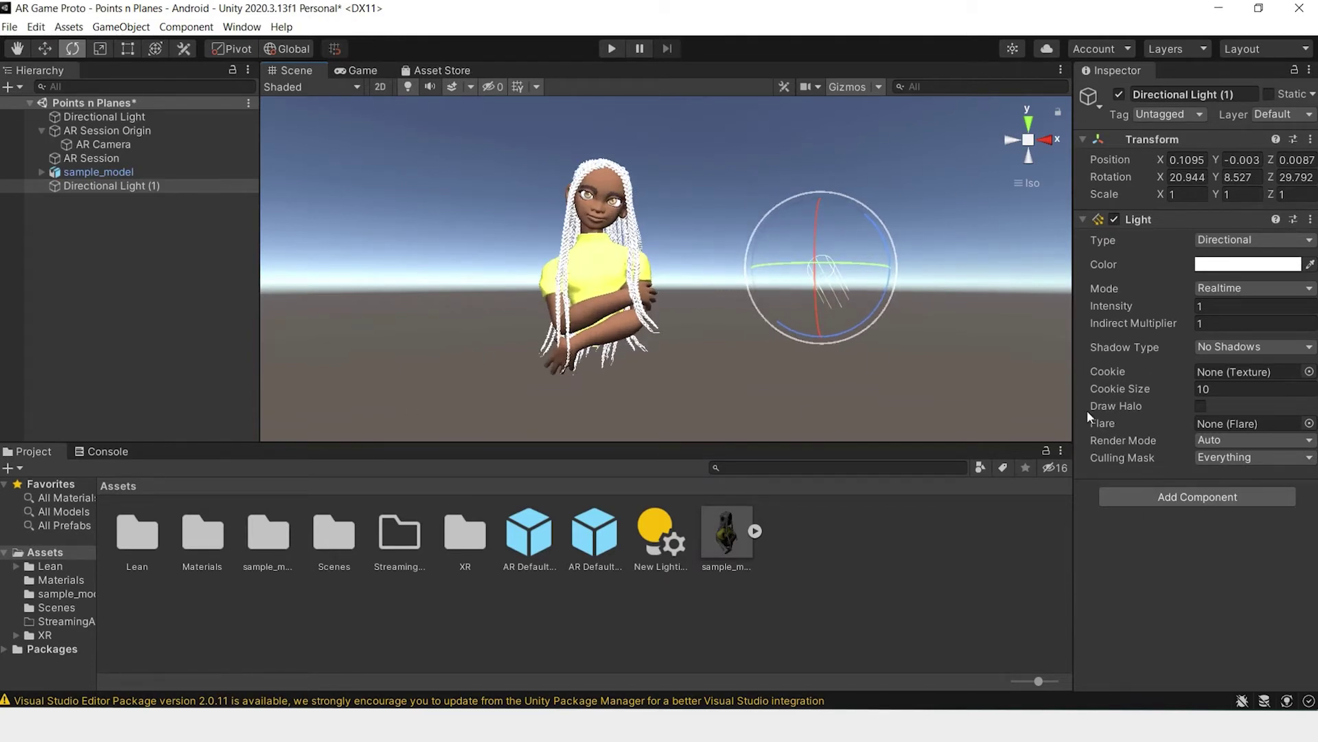
{"action": "scroll", "coordinate": [768, 317], "scroll_direction": "up", "scroll_amount": 2}
{"action": "left_click_drag", "start_coordinate": [848, 261], "coordinate": [871, 260]}
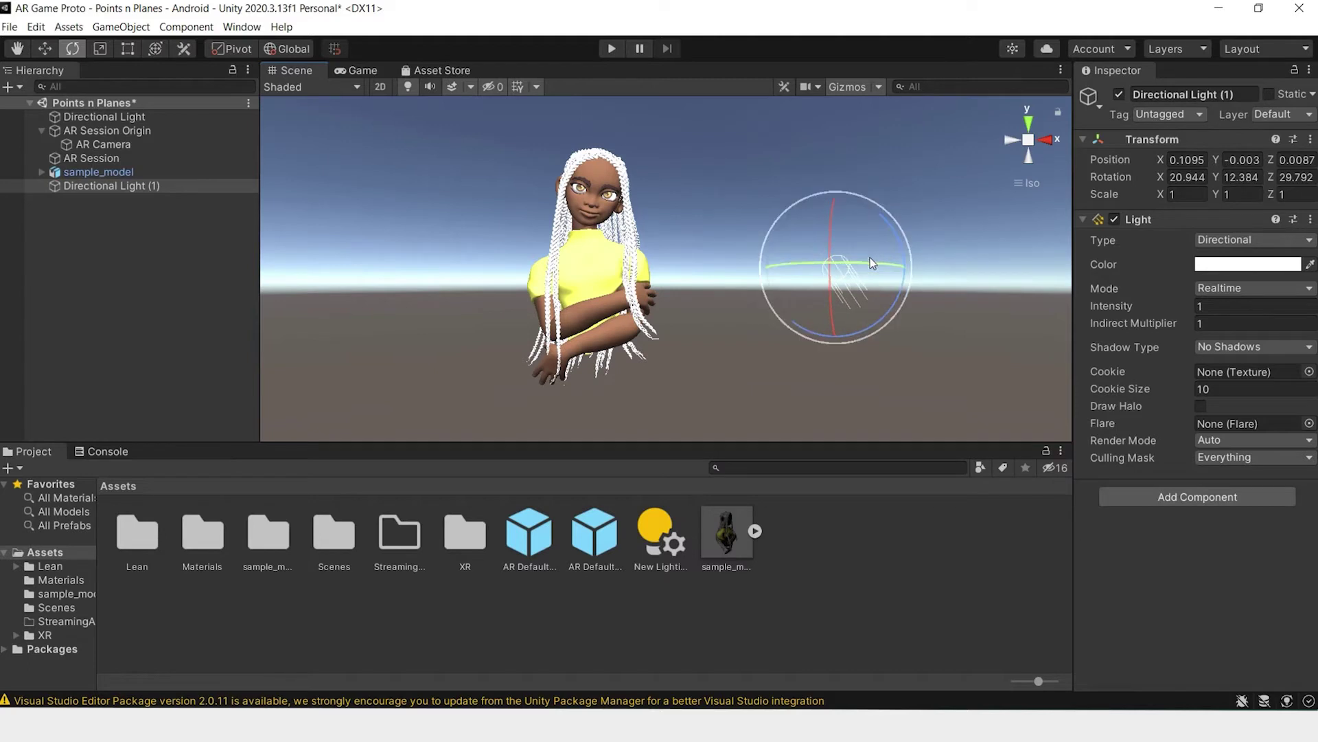
{"action": "type", "text": "0.2"}
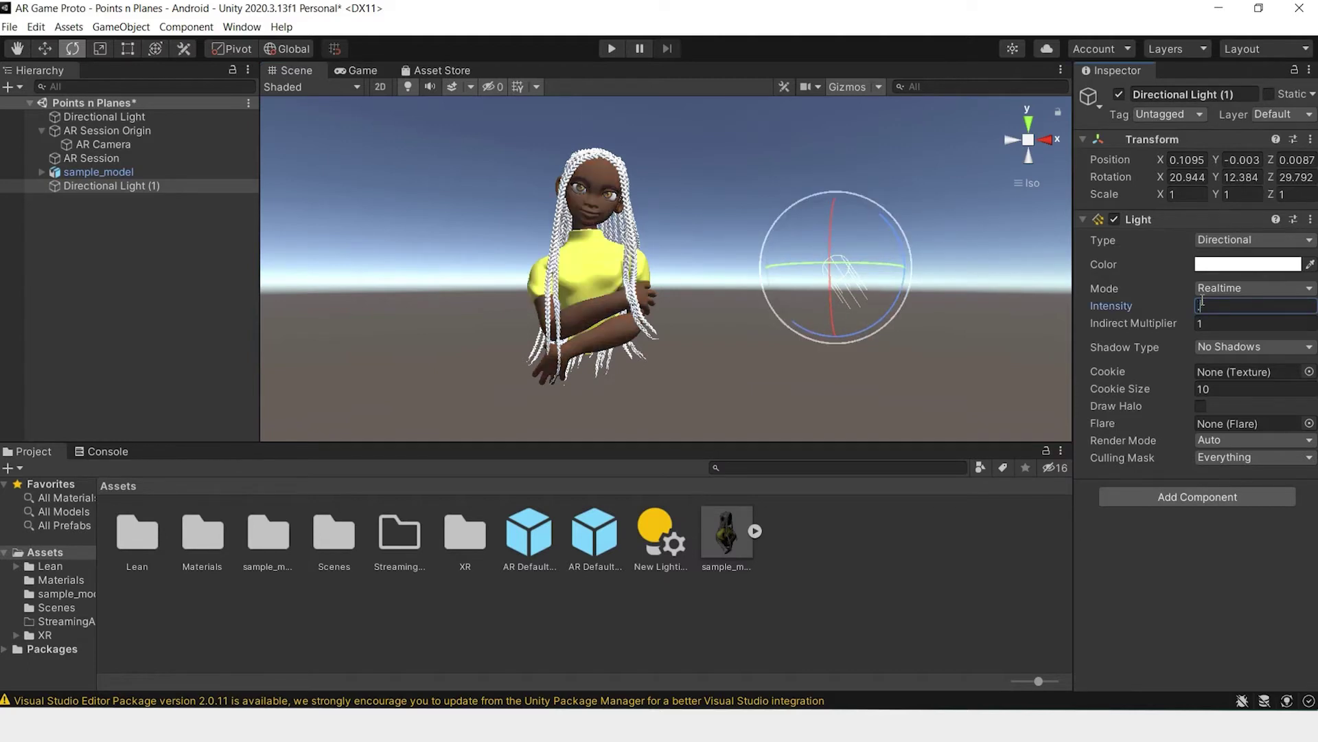
{"action": "left_click", "coordinate": [273, 320]}
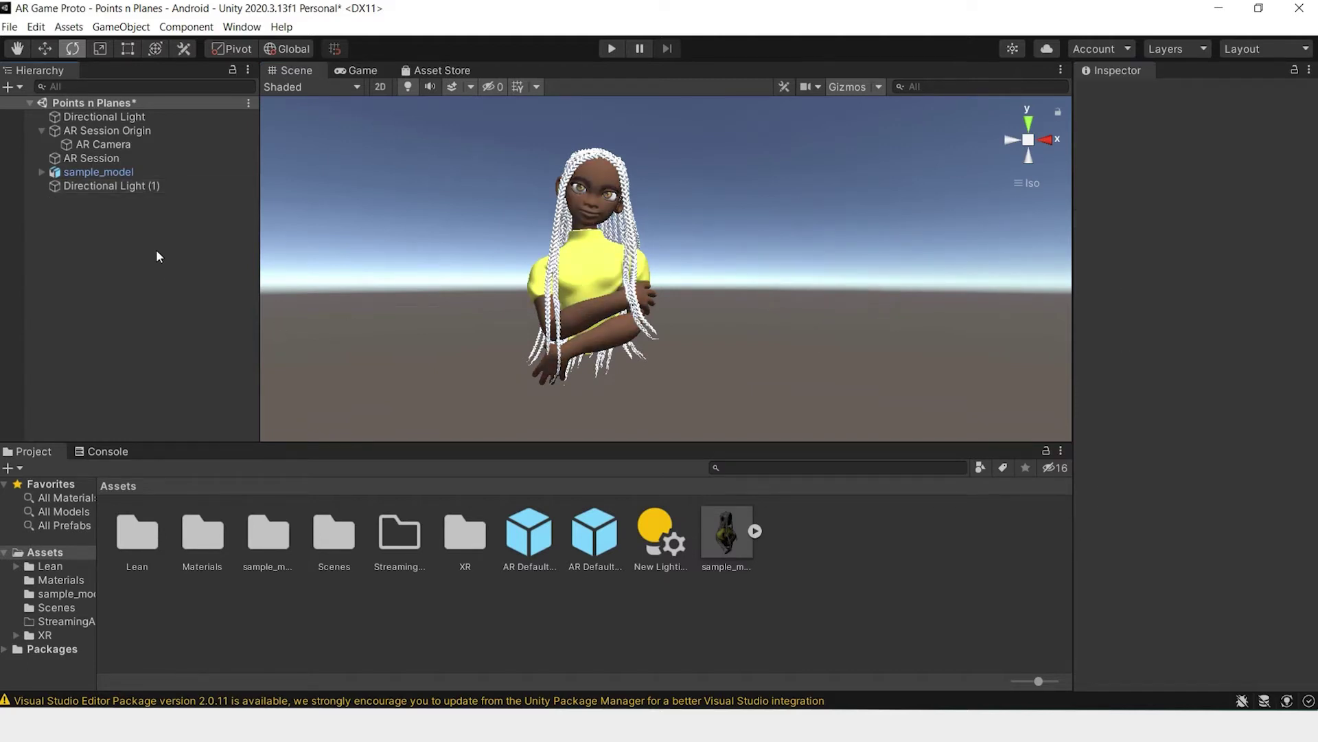
Save the Points n Planes scene with Ctrl+S.
{"action": "right_click", "coordinate": [156, 250]}
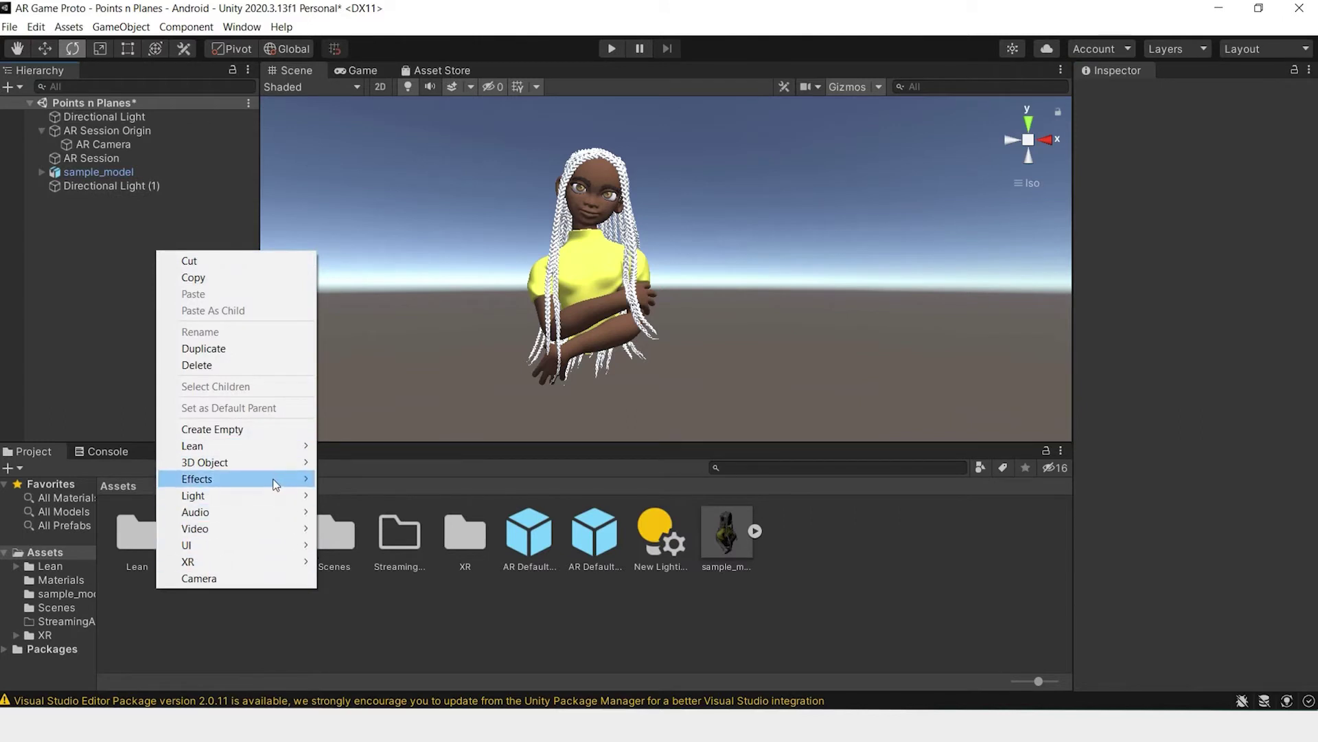
{"action": "left_click", "coordinate": [60, 251]}
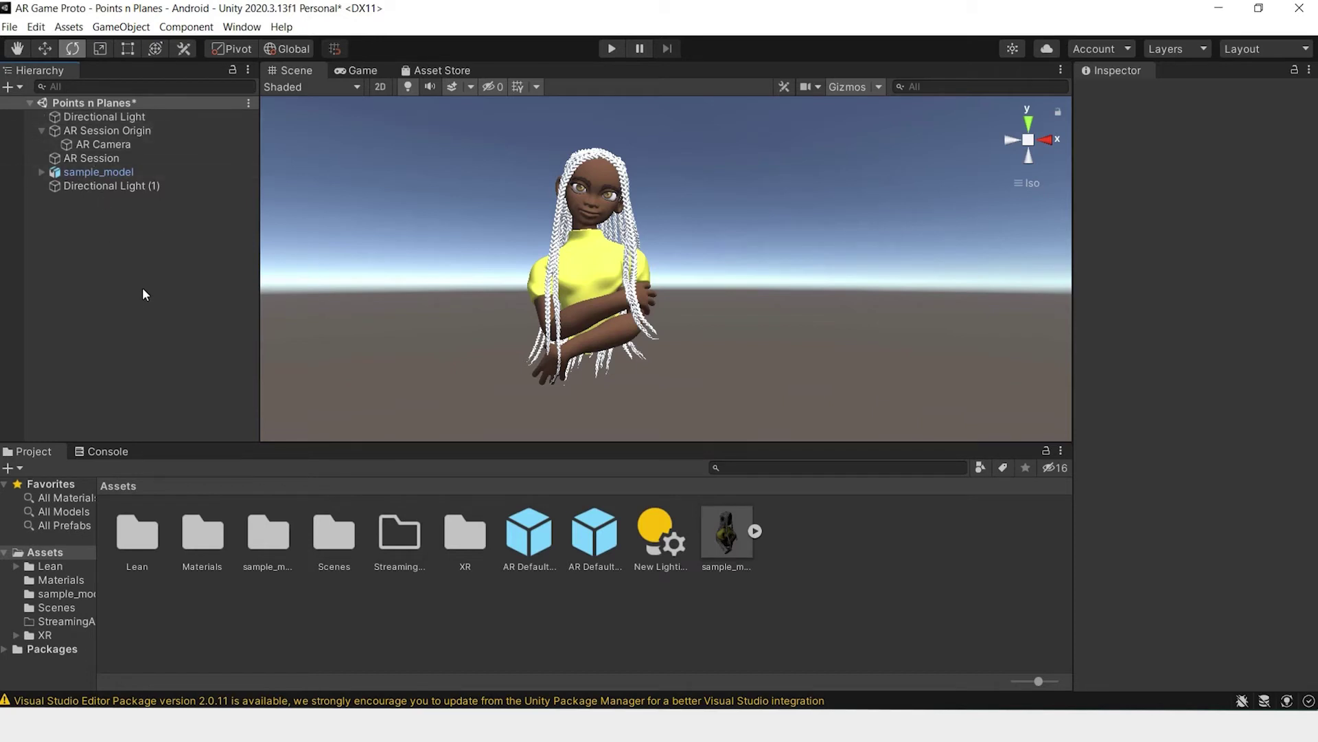
{"action": "key", "text": "ctrl+s"}
Add a Point Light and move it up from its default position.
{"action": "right_click", "coordinate": [93, 220]}
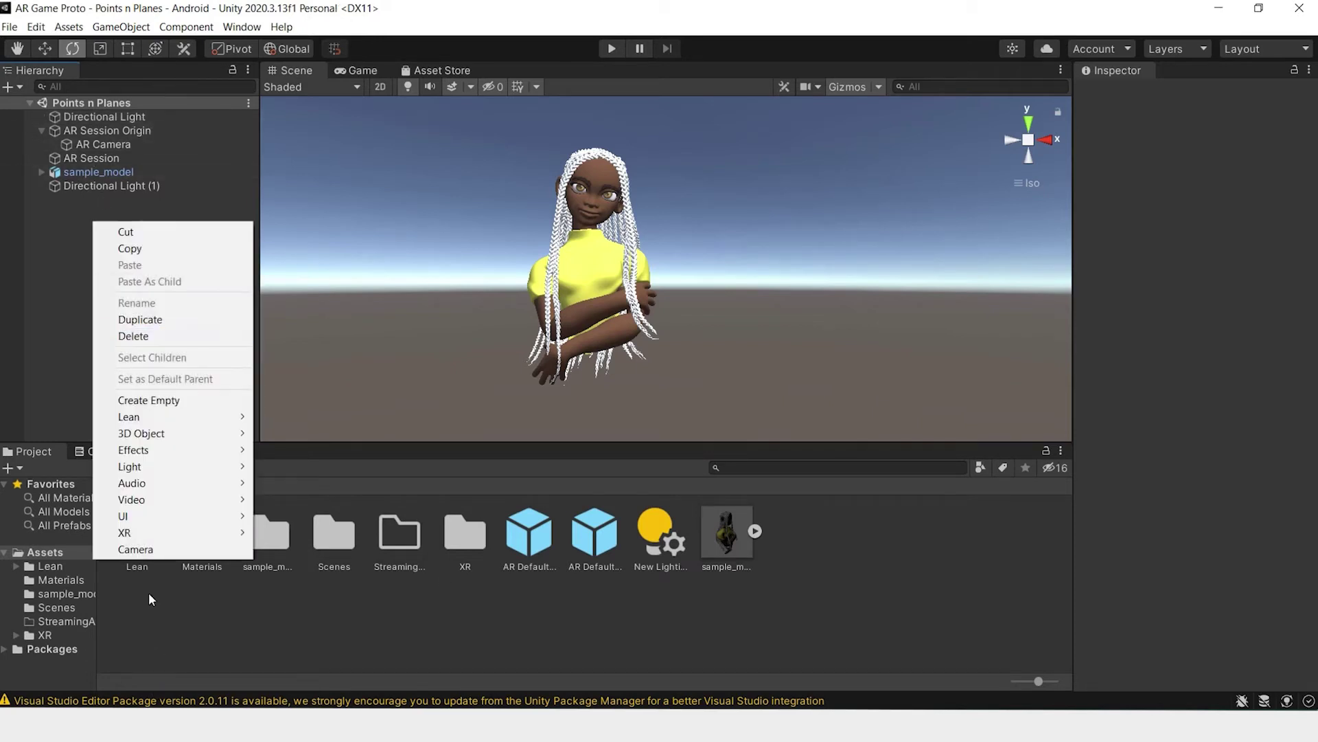
{"action": "mouse_move", "coordinate": [178, 466]}
{"action": "left_click", "coordinate": [321, 483]}
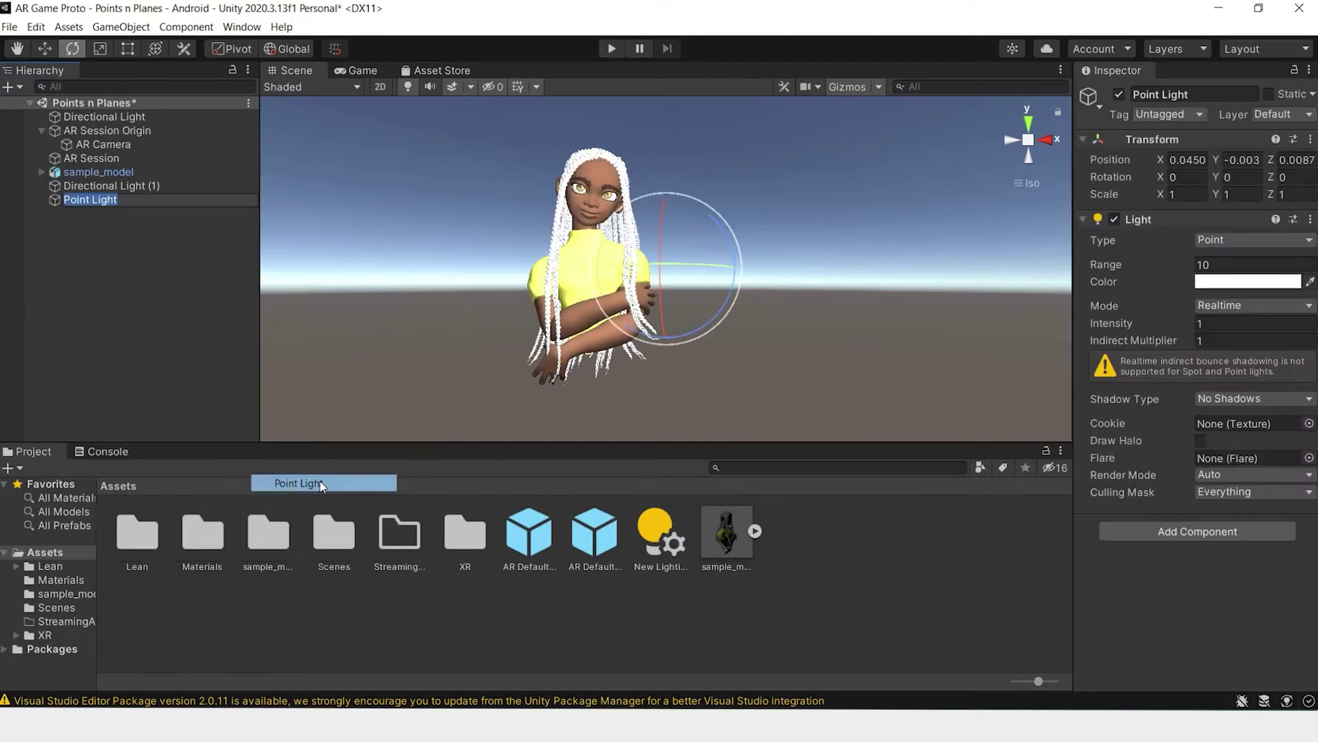
{"action": "key", "text": "w"}
{"action": "left_click", "coordinate": [829, 271]}
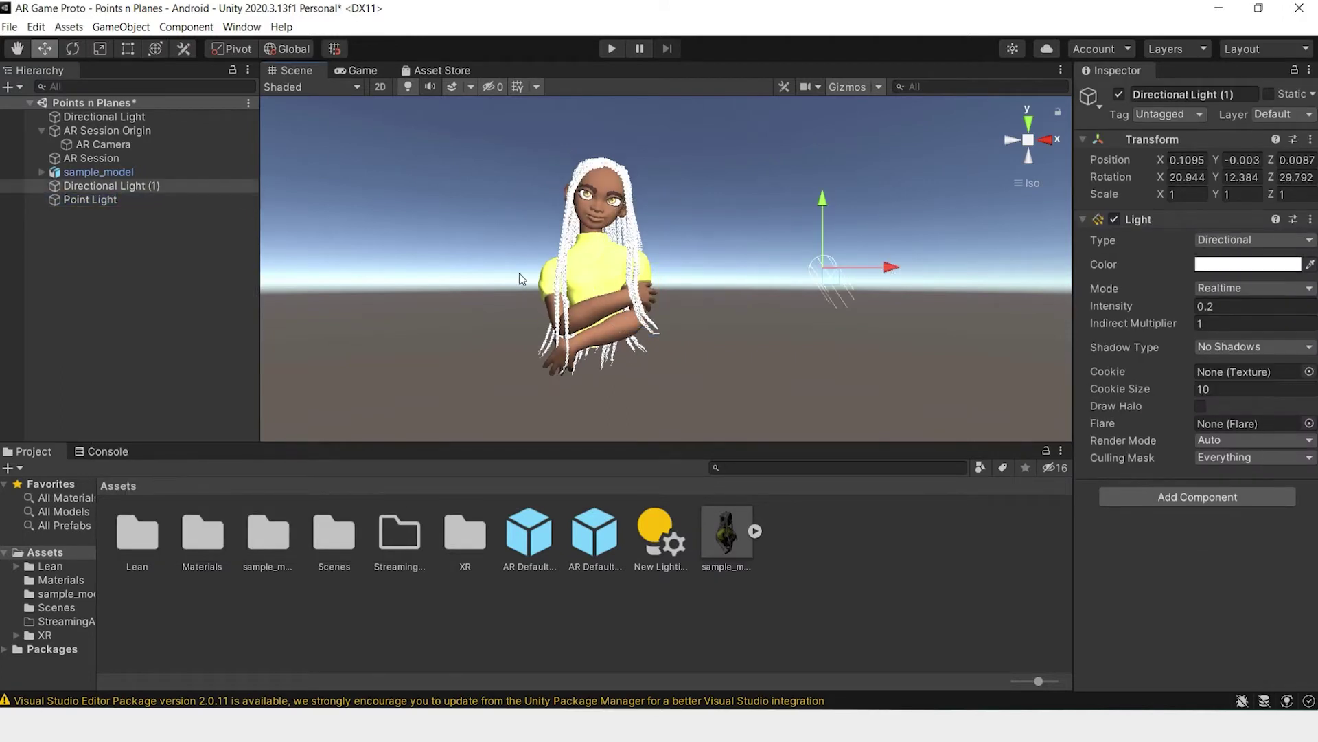
{"action": "key", "text": "ctrl+z"}
{"action": "left_click", "coordinate": [130, 201]}
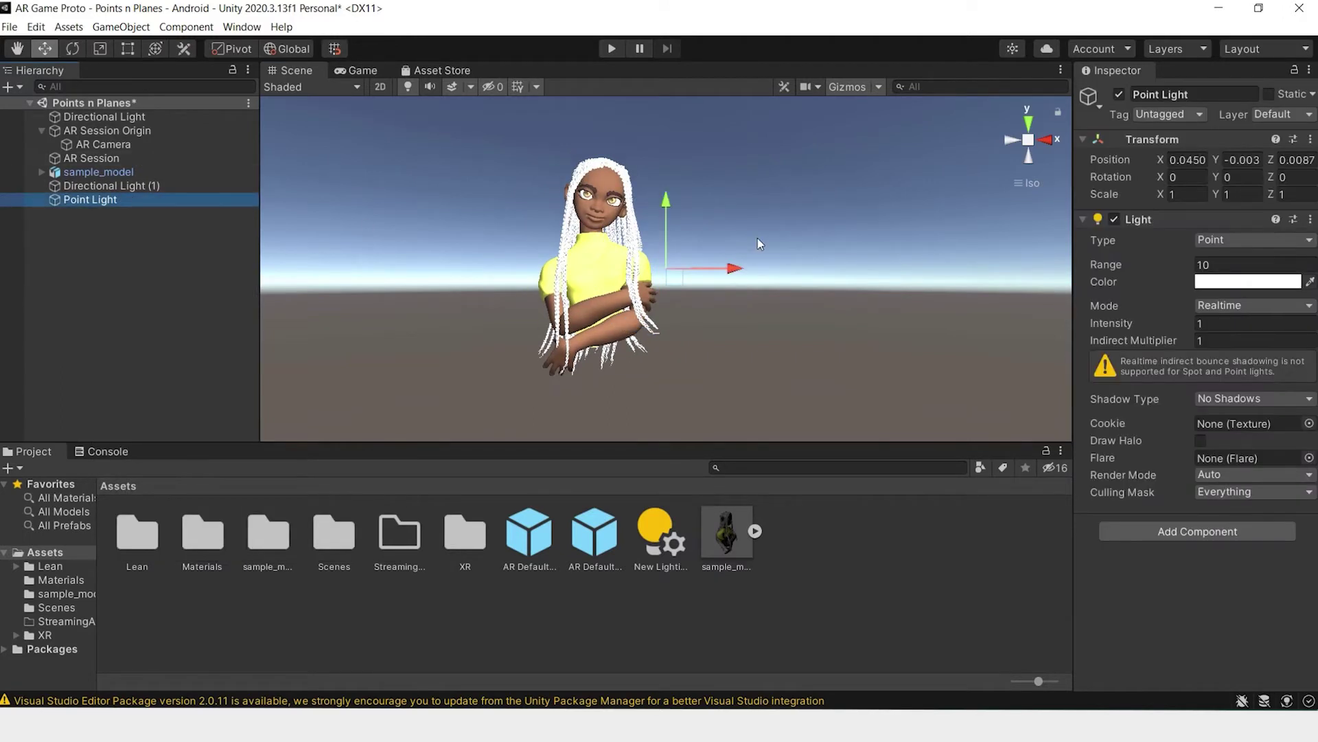
{"action": "left_click_drag", "start_coordinate": [728, 270], "coordinate": [741, 103]}
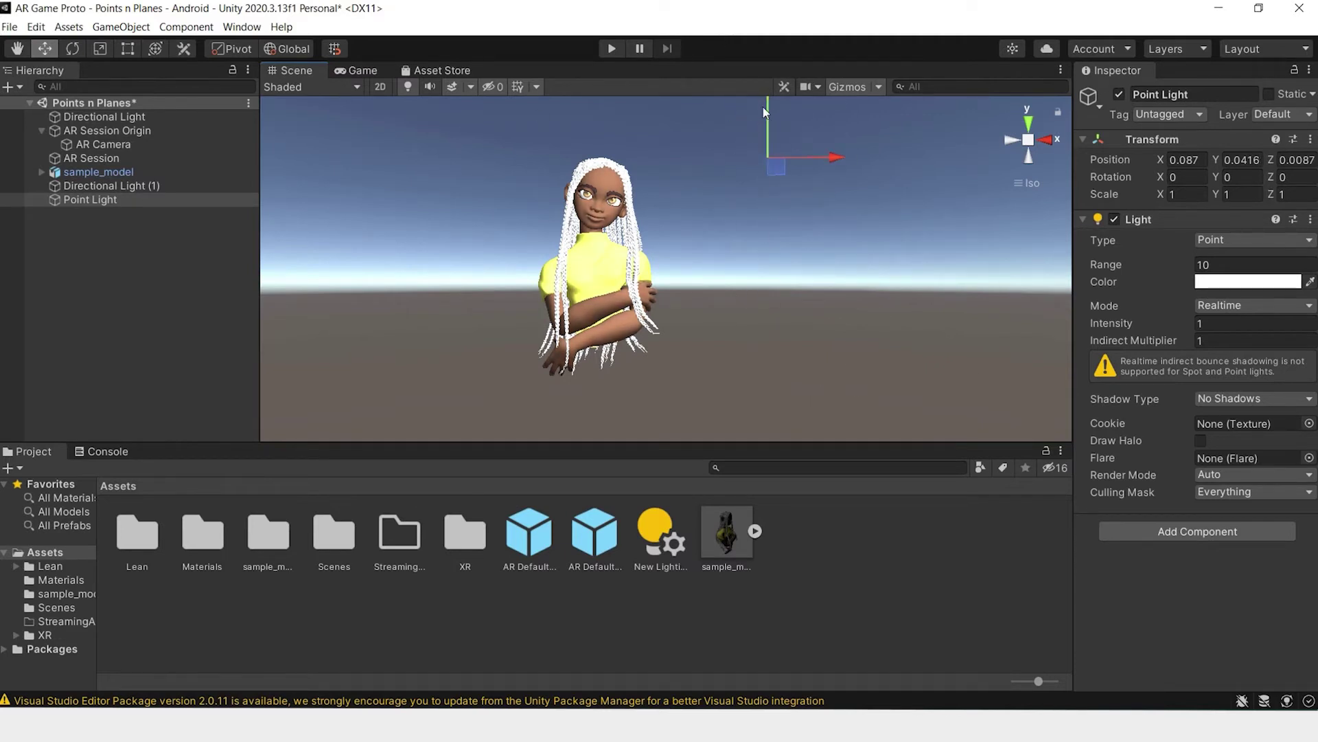
Position the Point Light beside the character and raise it slightly.
{"action": "left_click_drag", "start_coordinate": [710, 123], "coordinate": [809, 39], "text": "alt"}
{"action": "left_click_drag", "start_coordinate": [852, 166], "coordinate": [626, 291], "text": "alt"}
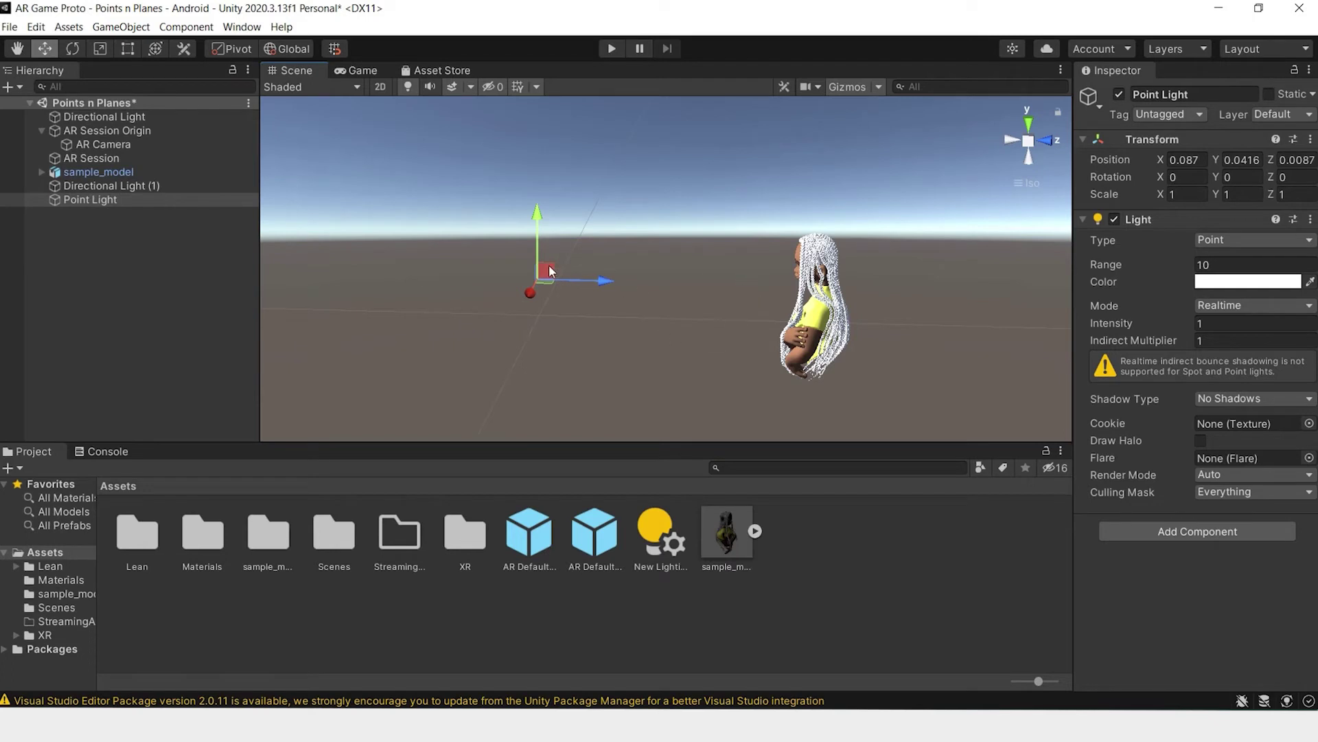
{"action": "left_click_drag", "start_coordinate": [606, 282], "coordinate": [526, 281]}
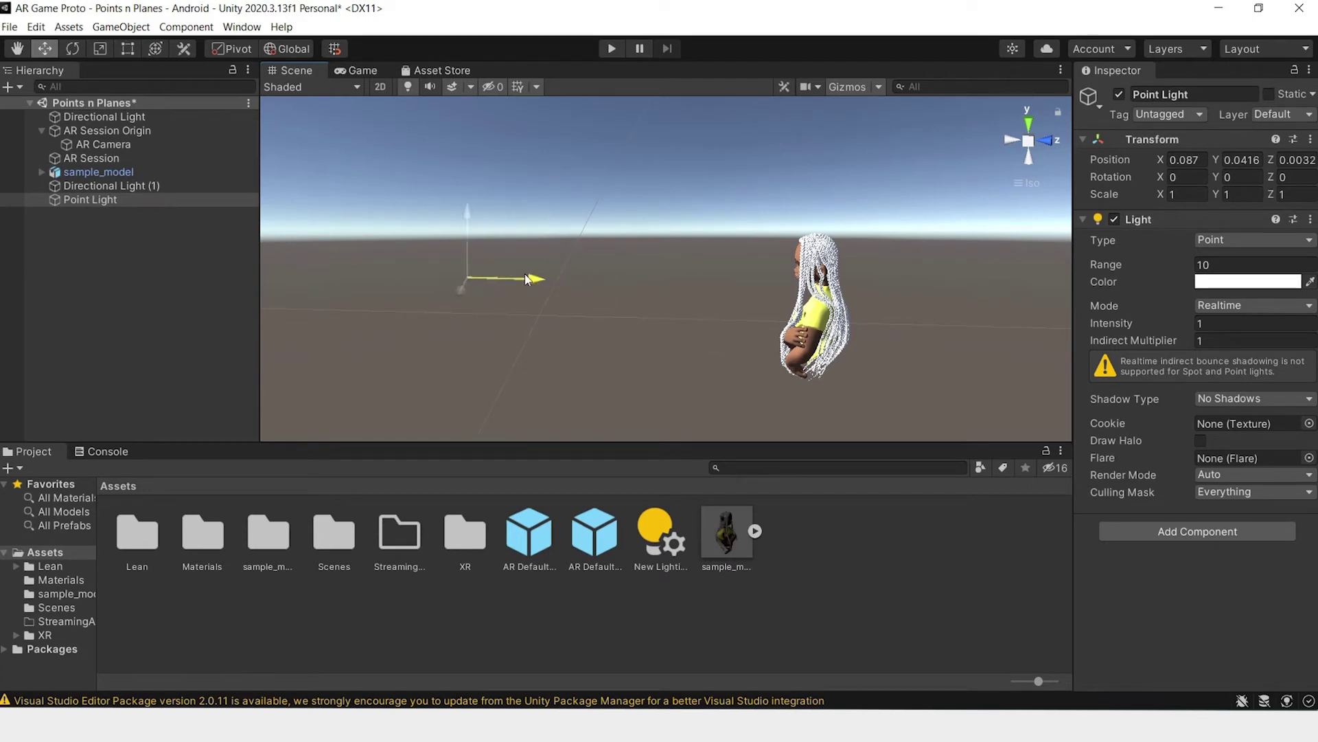
{"action": "left_click_drag", "start_coordinate": [373, 260], "coordinate": [715, 323], "text": "alt"}
{"action": "scroll", "coordinate": [714, 323], "scroll_direction": "up", "scroll_amount": 3}
{"action": "middle_click_drag", "start_coordinate": [715, 323], "coordinate": [767, 216]}
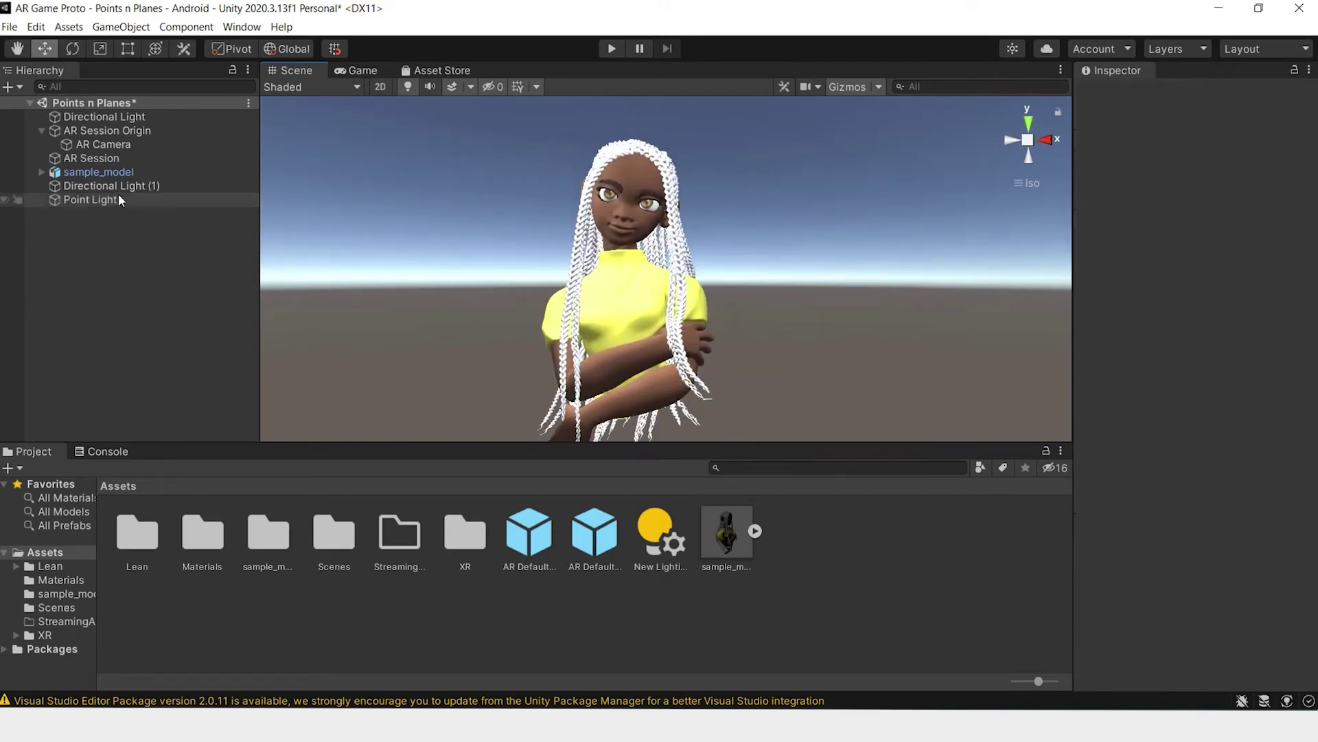
{"action": "left_click_drag", "start_coordinate": [498, 151], "coordinate": [500, 72]}
Tint the Point Light teal.
{"action": "left_click", "coordinate": [1247, 282]}
{"action": "left_click", "coordinate": [1133, 429]}
{"action": "left_click", "coordinate": [1238, 397]}
{"action": "left_click_drag", "start_coordinate": [1242, 404], "coordinate": [1176, 471]}
{"action": "left_click", "coordinate": [939, 288]}
Add a Spot Light and rotate it to aim at the character.
{"action": "right_click", "coordinate": [119, 251]}
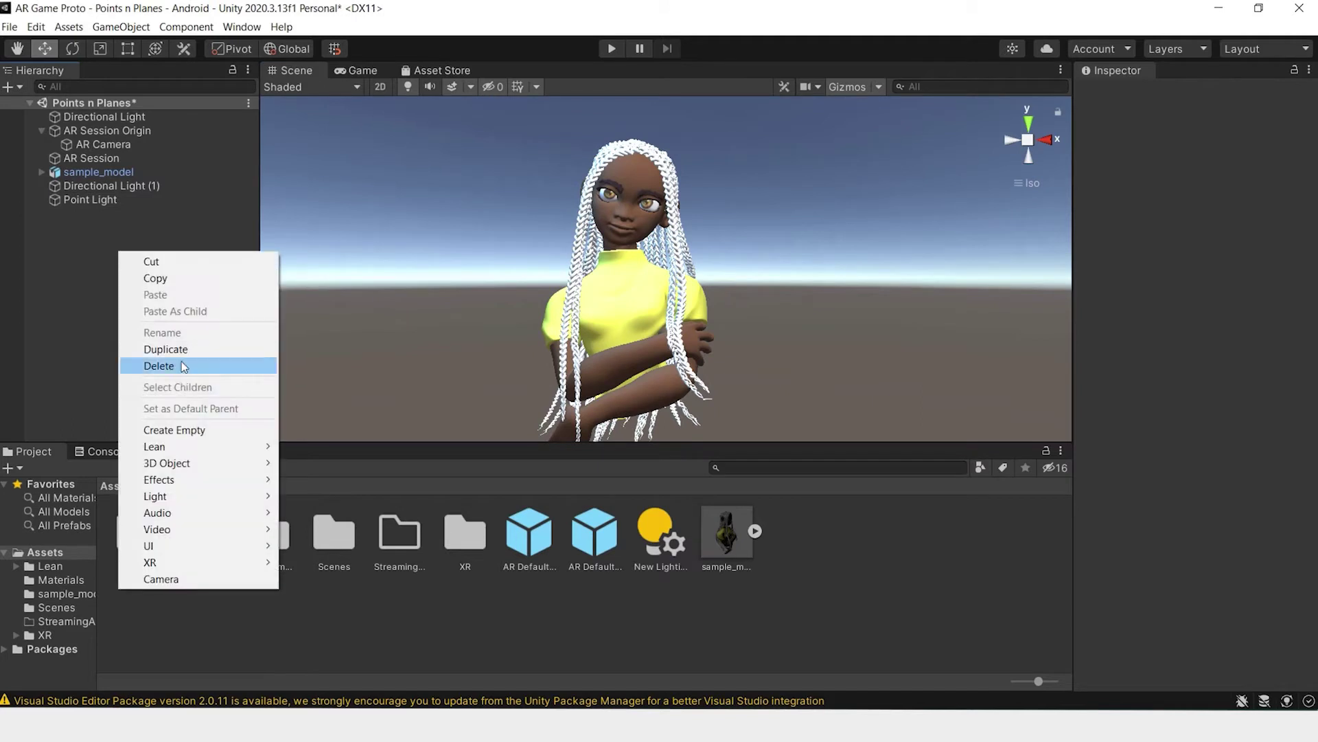
{"action": "mouse_move", "coordinate": [251, 498]}
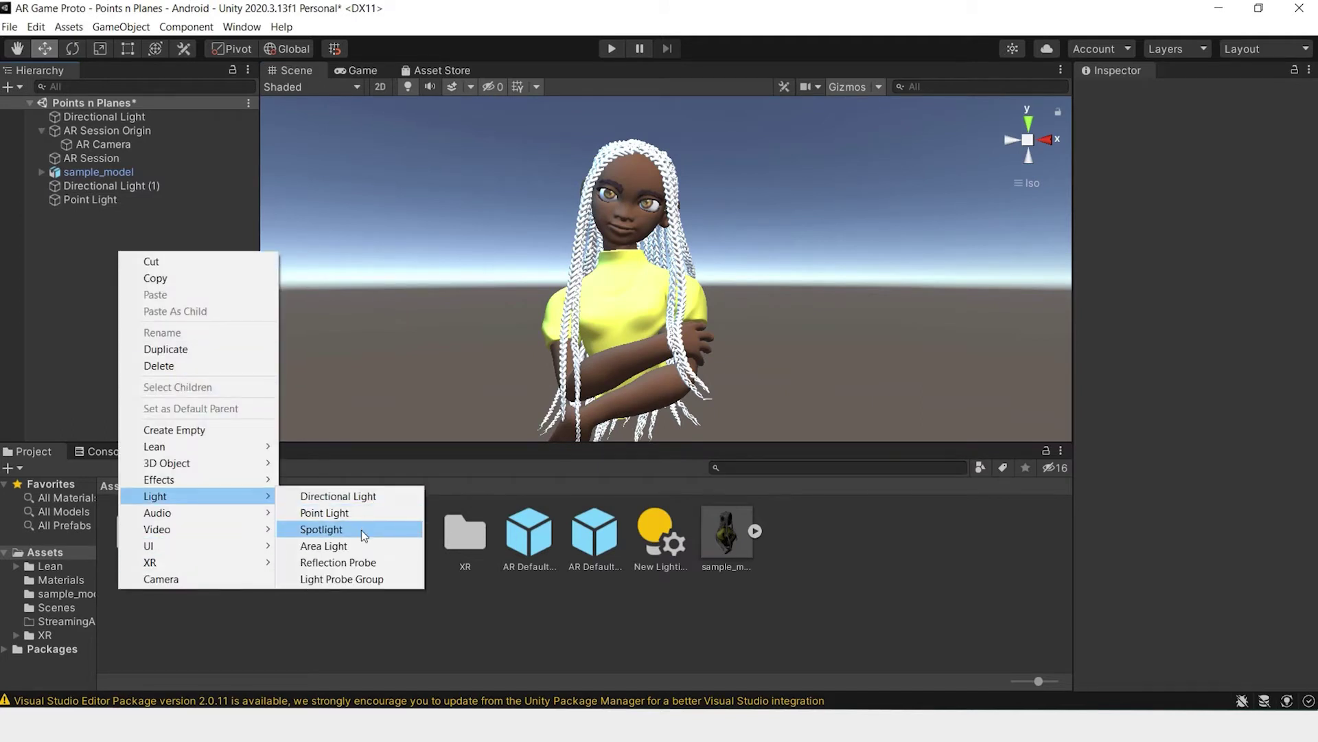
{"action": "left_click", "coordinate": [369, 524]}
{"action": "scroll", "coordinate": [728, 291], "scroll_direction": "down", "scroll_amount": 5}
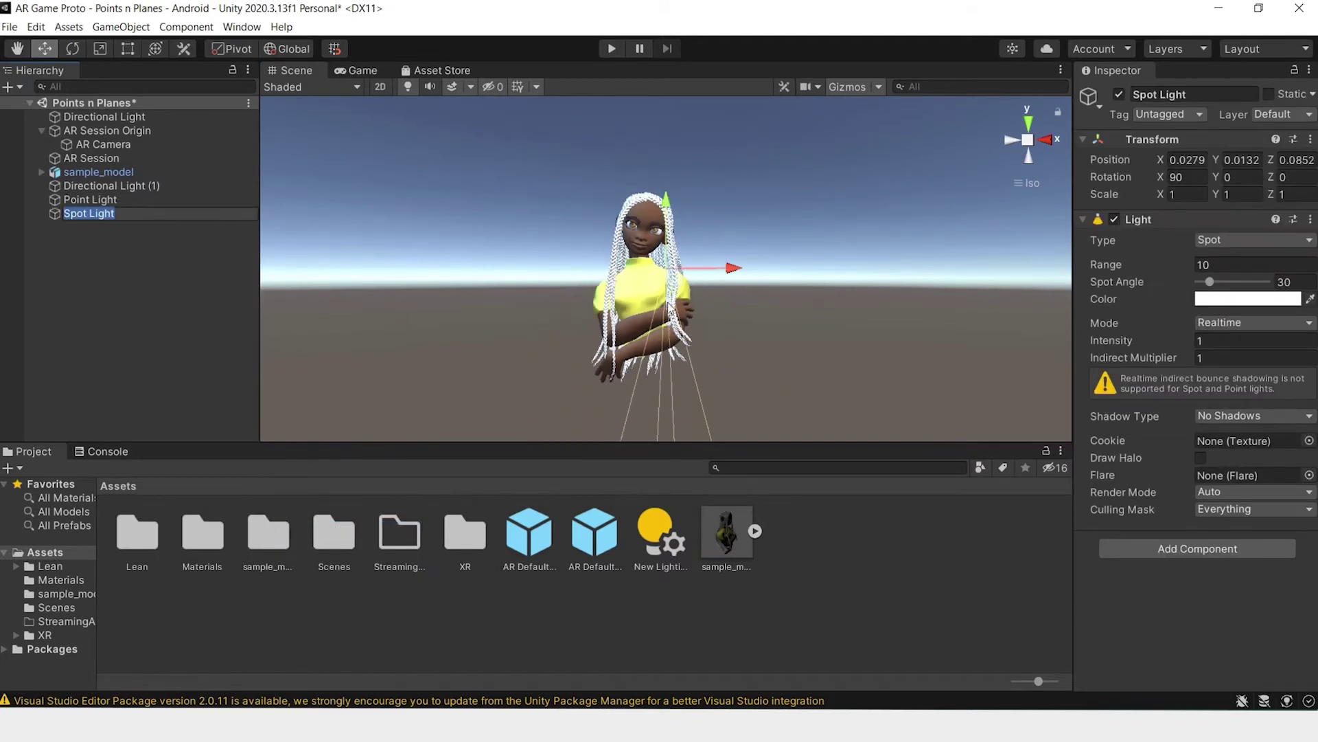
{"action": "type", "text": "w"}
{"action": "key", "text": "Escape"}
{"action": "key", "text": "e"}
{"action": "left_click_drag", "start_coordinate": [650, 284], "coordinate": [892, 315]}
{"action": "key", "text": "w"}
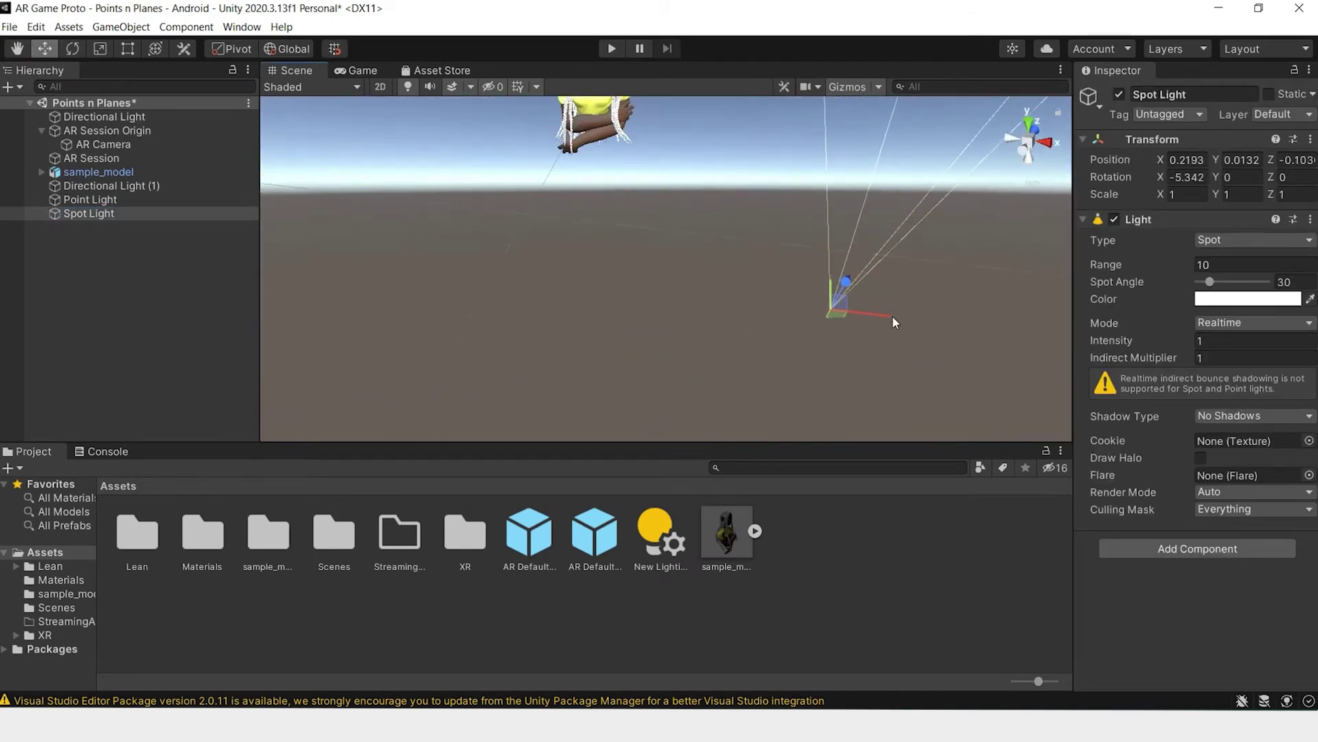
{"action": "key", "text": "e"}
{"action": "left_click_drag", "start_coordinate": [671, 335], "coordinate": [708, 309]}
{"action": "left_click_drag", "start_coordinate": [708, 309], "coordinate": [824, 295], "text": "alt"}
{"action": "key", "text": "w"}
{"action": "key", "text": "e"}
Make the Spot Light magenta and set the Point Light's intensity to 3.
{"action": "left_click", "coordinate": [1247, 299]}
{"action": "left_click", "coordinate": [1248, 400]}
{"action": "scroll", "coordinate": [721, 212], "scroll_direction": "up", "scroll_amount": 3}
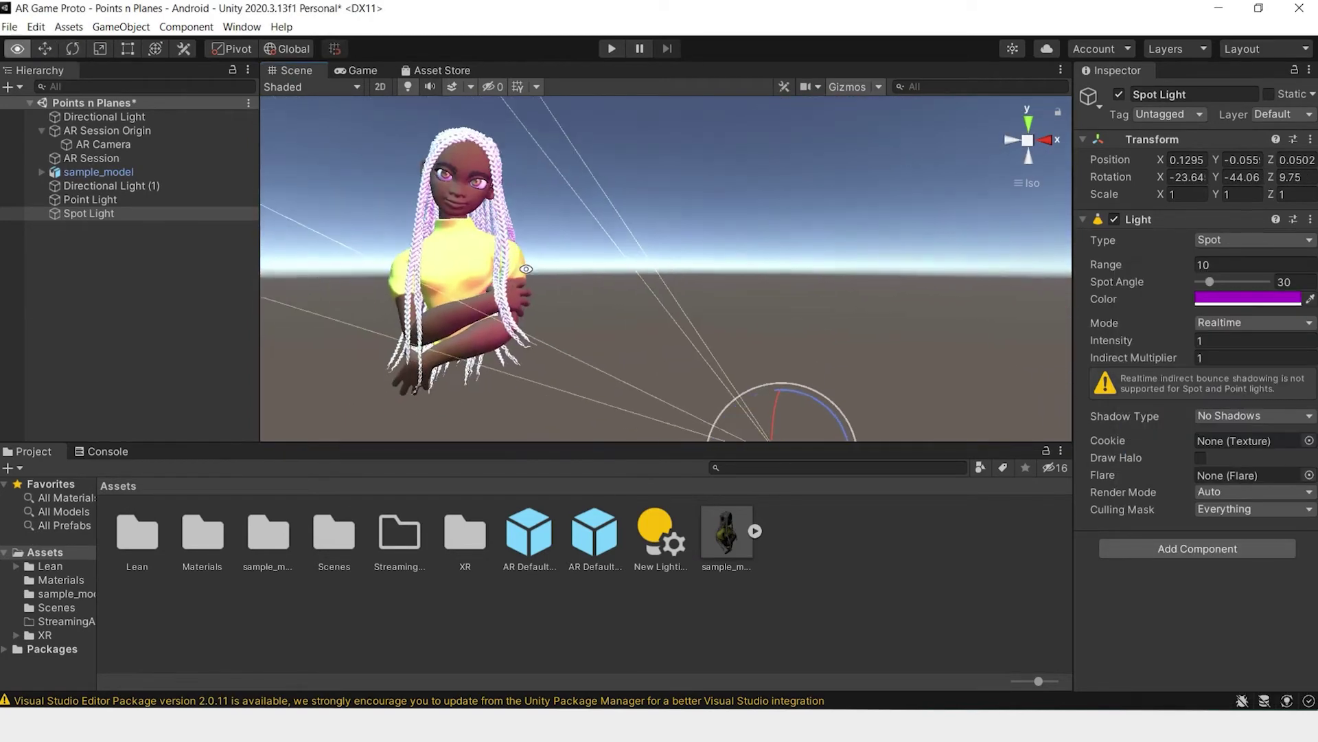
{"action": "left_click", "coordinate": [89, 199]}
{"action": "left_click", "coordinate": [1221, 323]}
{"action": "type", "text": "3"}
Widen the Spot Light's spot angle to 55 and set its intensity to 1.
{"action": "left_click", "coordinate": [88, 213]}
{"action": "left_click_drag", "start_coordinate": [687, 275], "coordinate": [962, 226], "text": "alt"}
{"action": "key", "text": "w"}
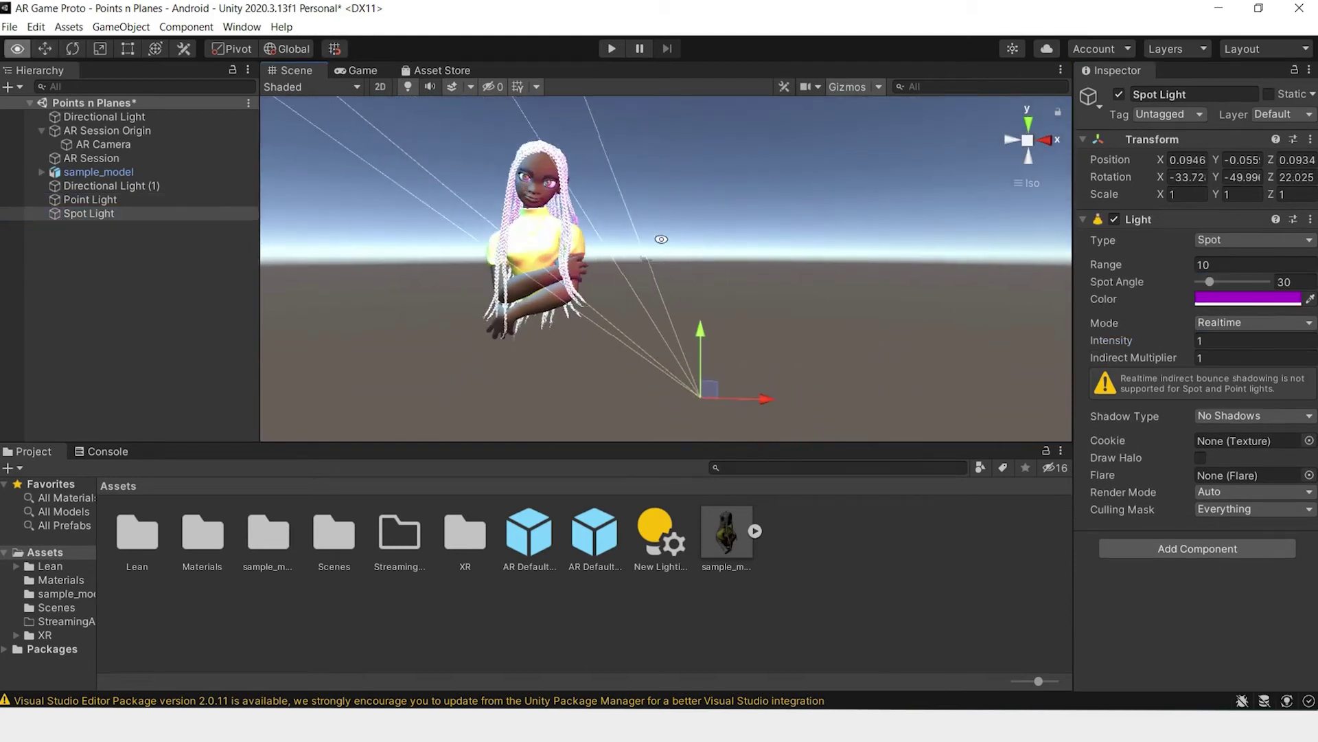
{"action": "left_click", "coordinate": [1213, 340]}
{"action": "type", "text": "3"}
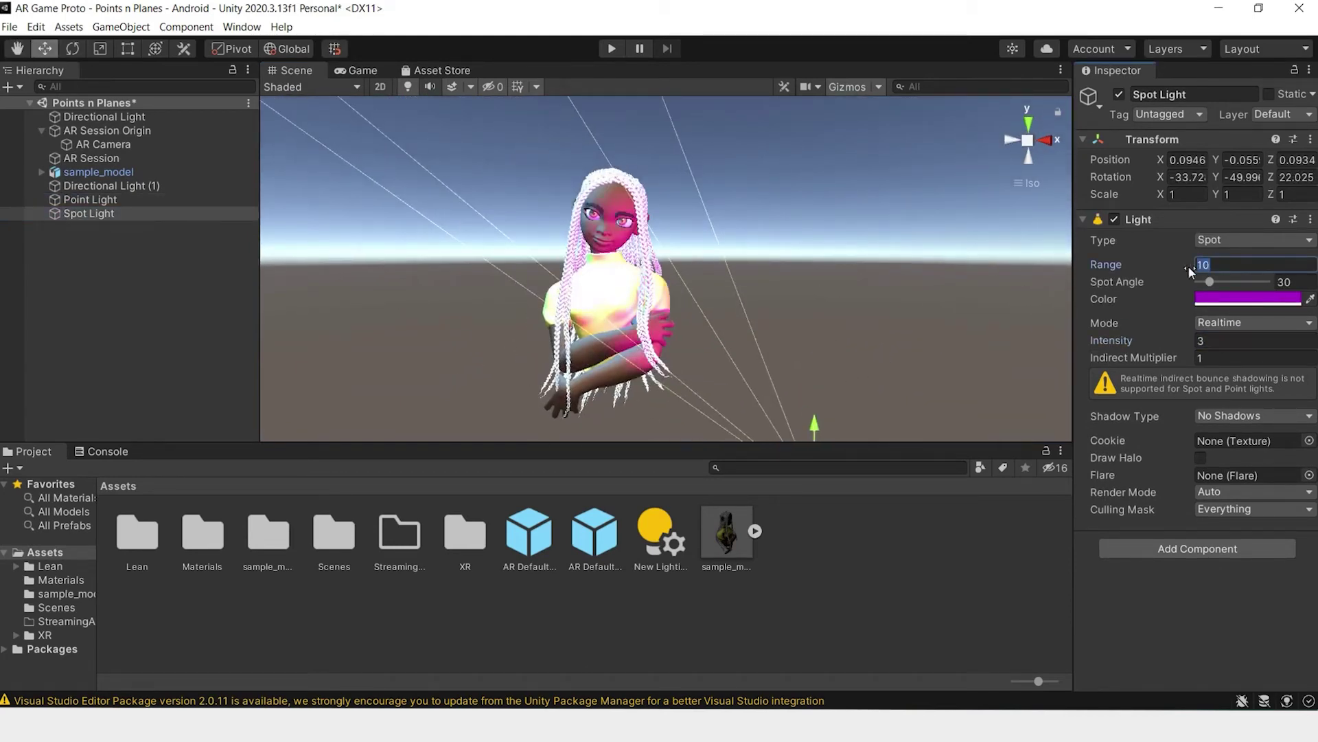
{"action": "left_click_drag", "start_coordinate": [1210, 281], "coordinate": [1220, 282]}
{"action": "left_click", "coordinate": [1221, 341]}
{"action": "type", "text": "1"}
{"action": "middle_click_drag", "start_coordinate": [569, 342], "coordinate": [568, 273]}
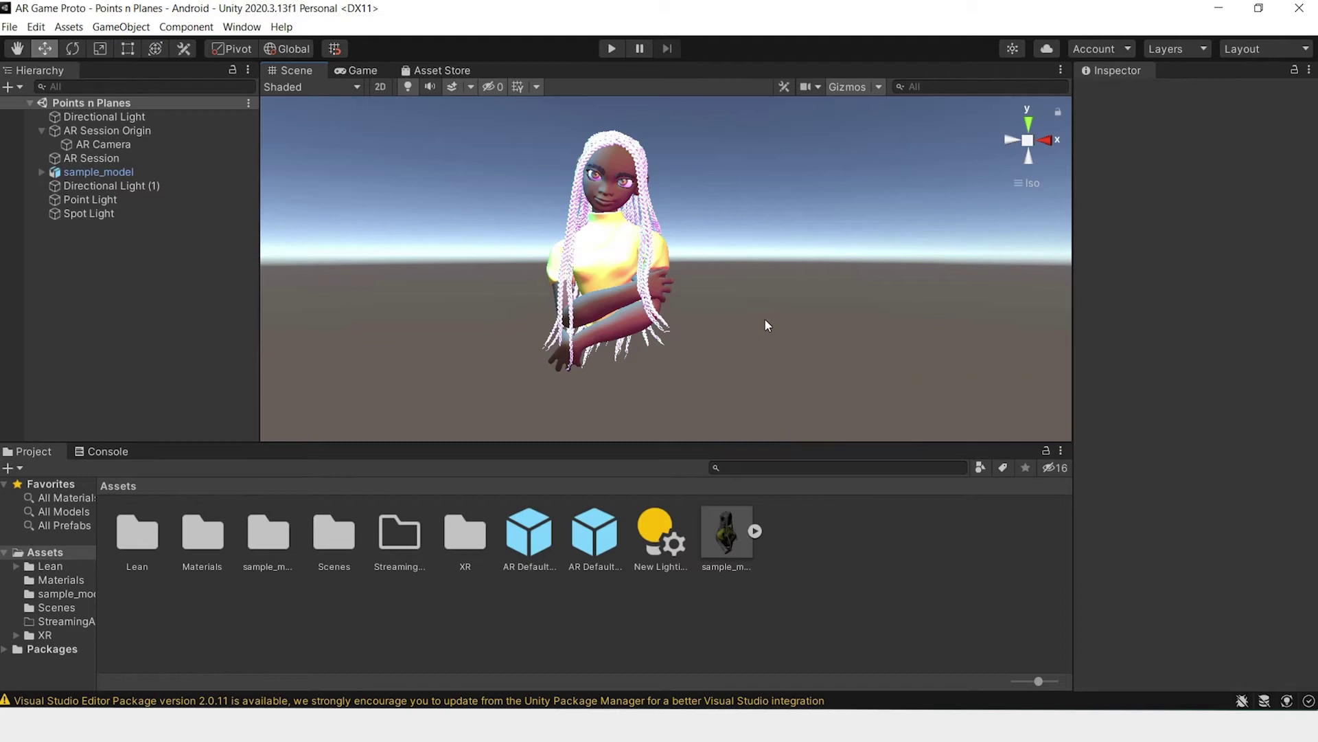
{"action": "scroll", "coordinate": [714, 315], "scroll_direction": "down", "scroll_amount": 5}
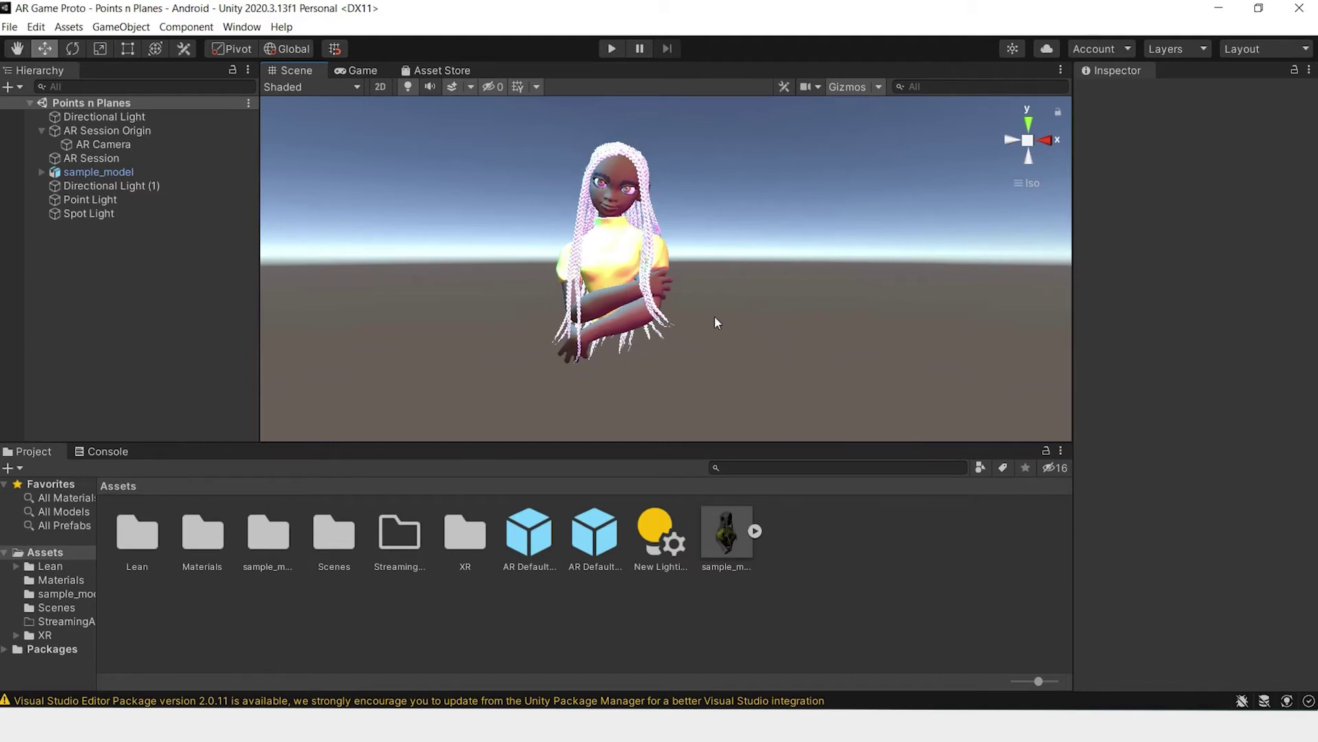
{"action": "scroll", "coordinate": [604, 297], "scroll_direction": "up", "scroll_amount": 5}
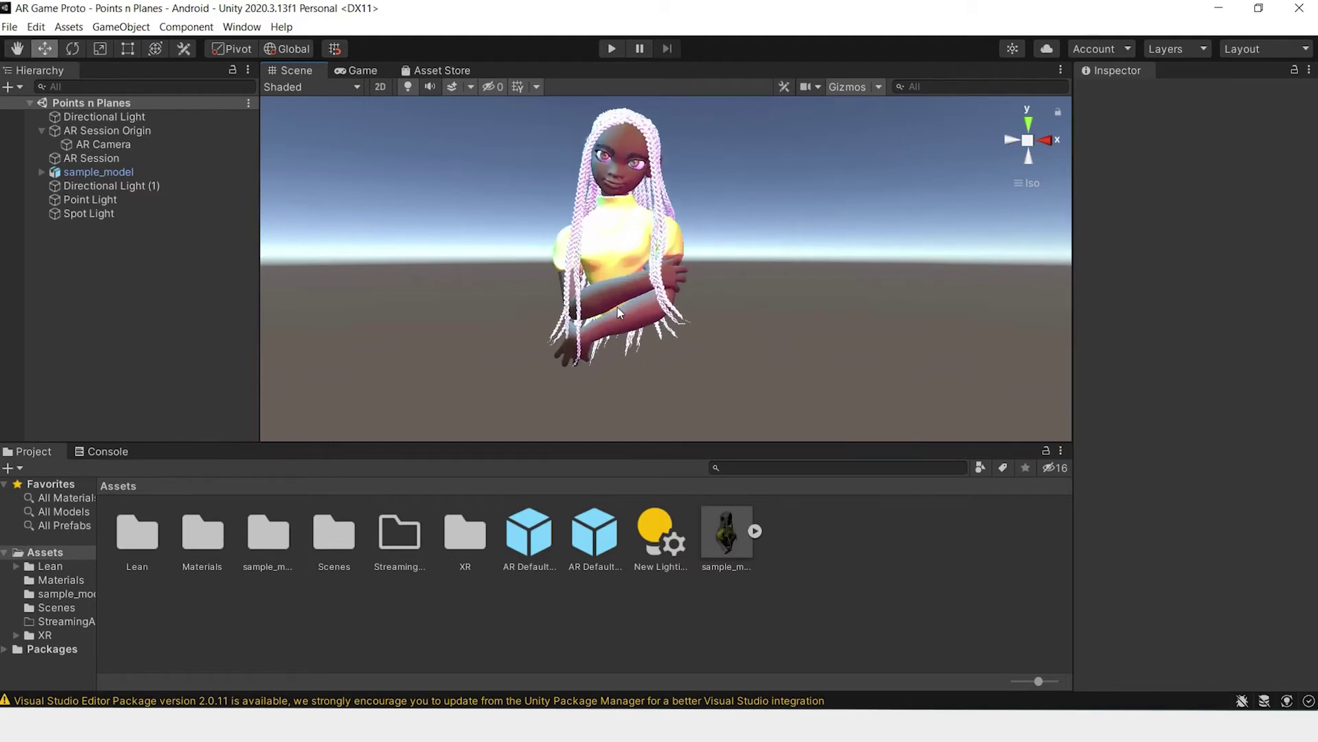
Create a Quad from the Hierarchy, reset its transform to 0, 0, 0, and frame it.
{"action": "right_click", "coordinate": [140, 253]}
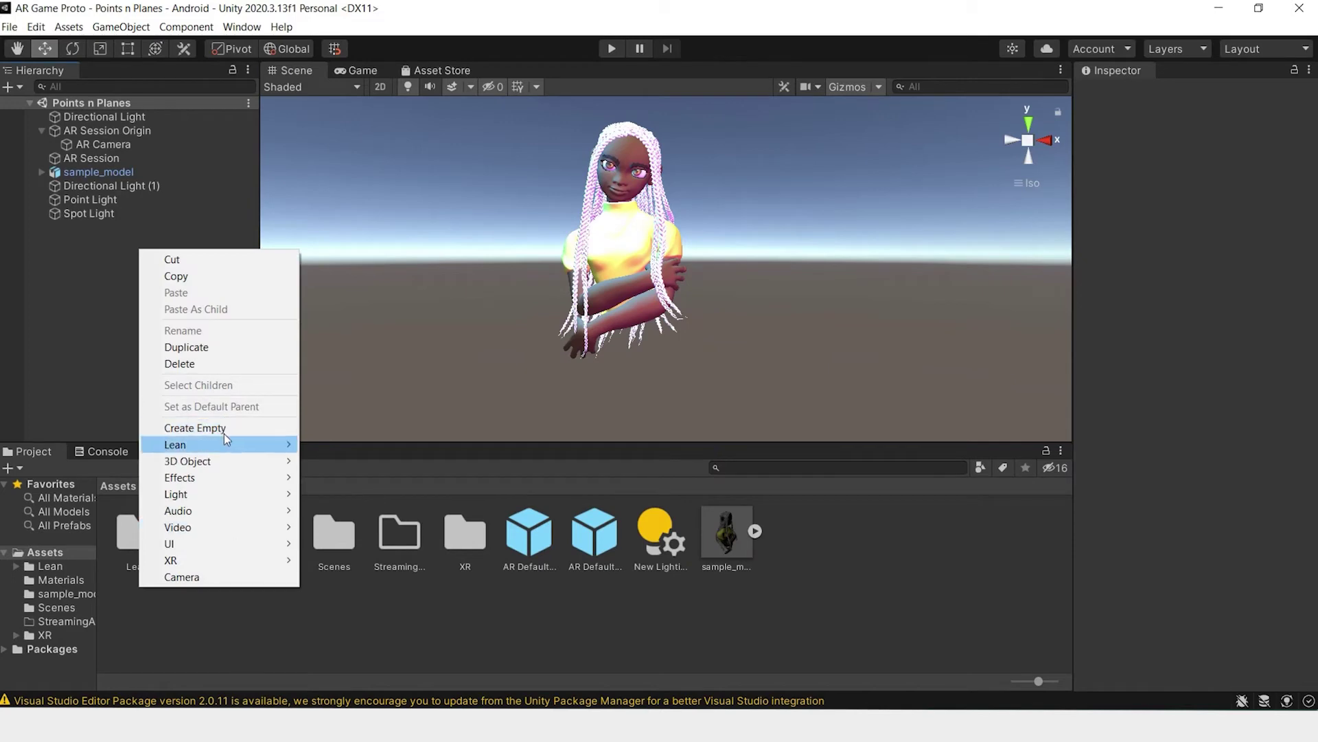
{"action": "mouse_move", "coordinate": [239, 464]}
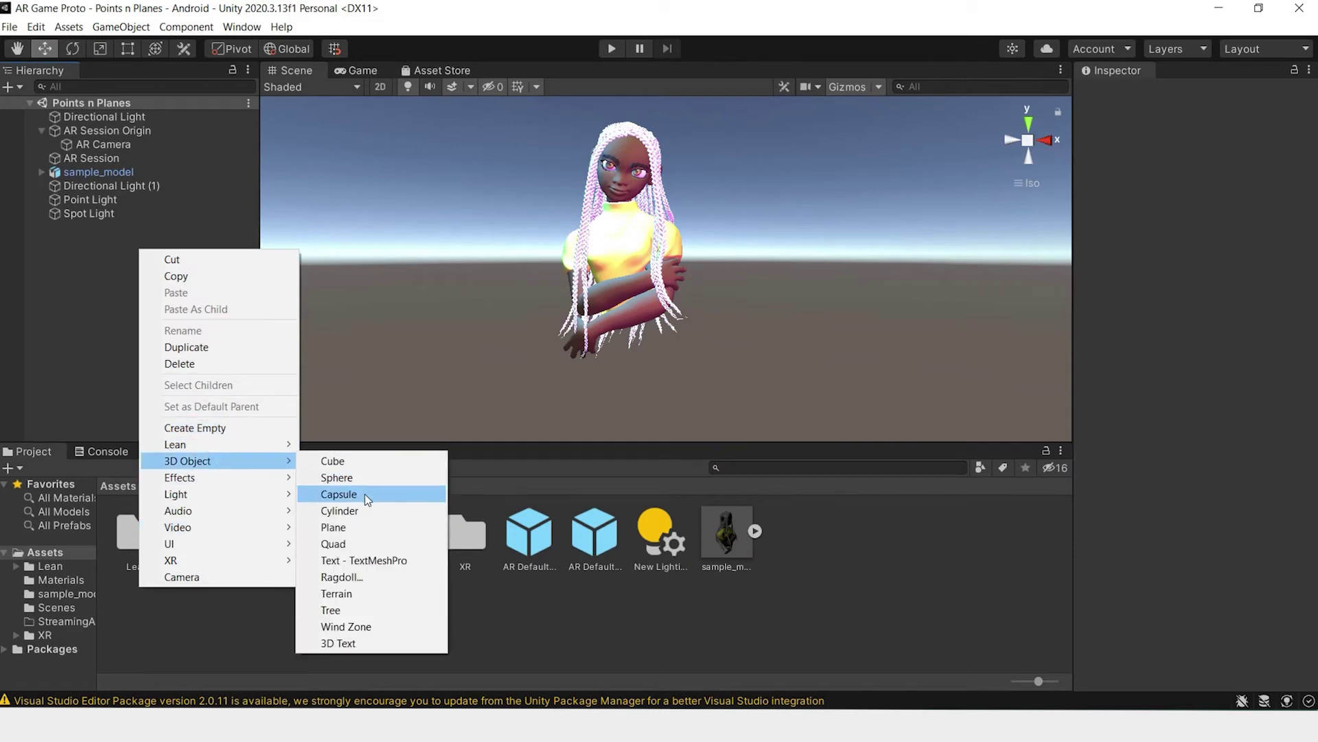
{"action": "left_click", "coordinate": [360, 544]}
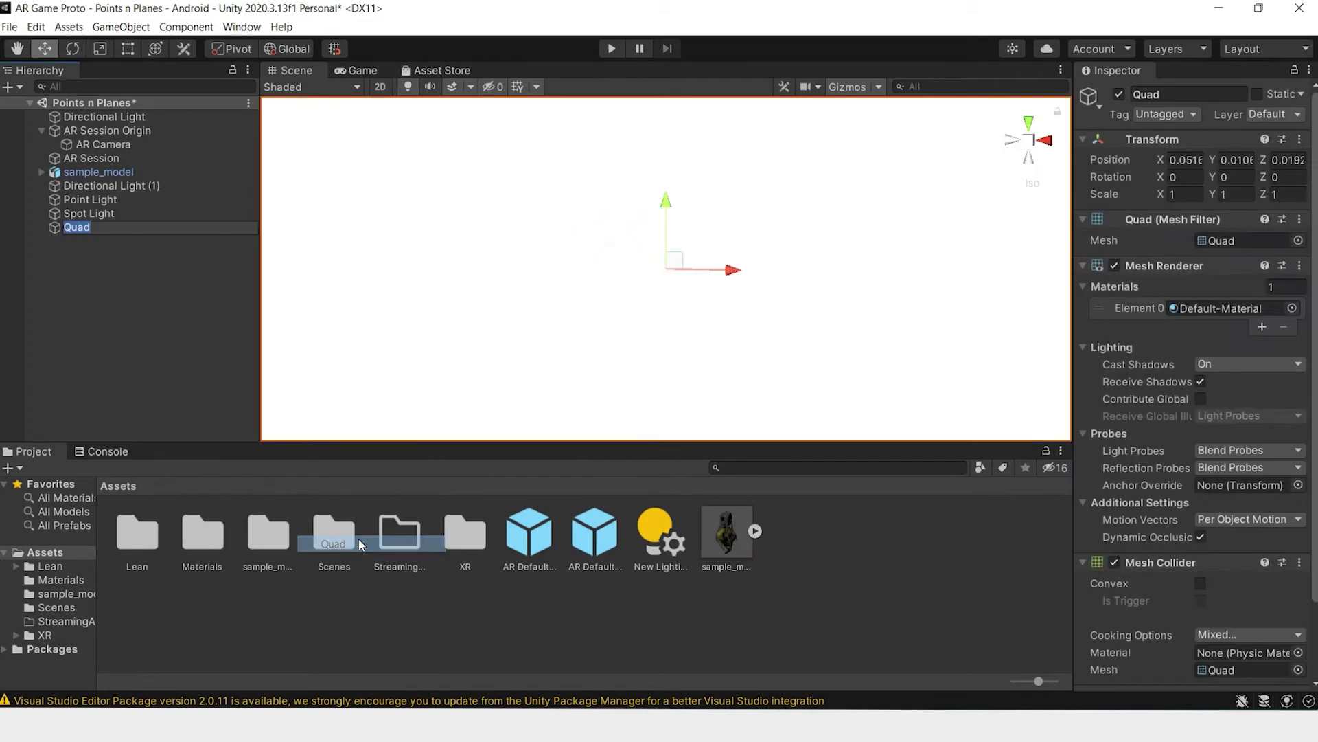
{"action": "left_click", "coordinate": [1300, 139]}
{"action": "left_click", "coordinate": [1236, 157]}
{"action": "key", "text": "f"}
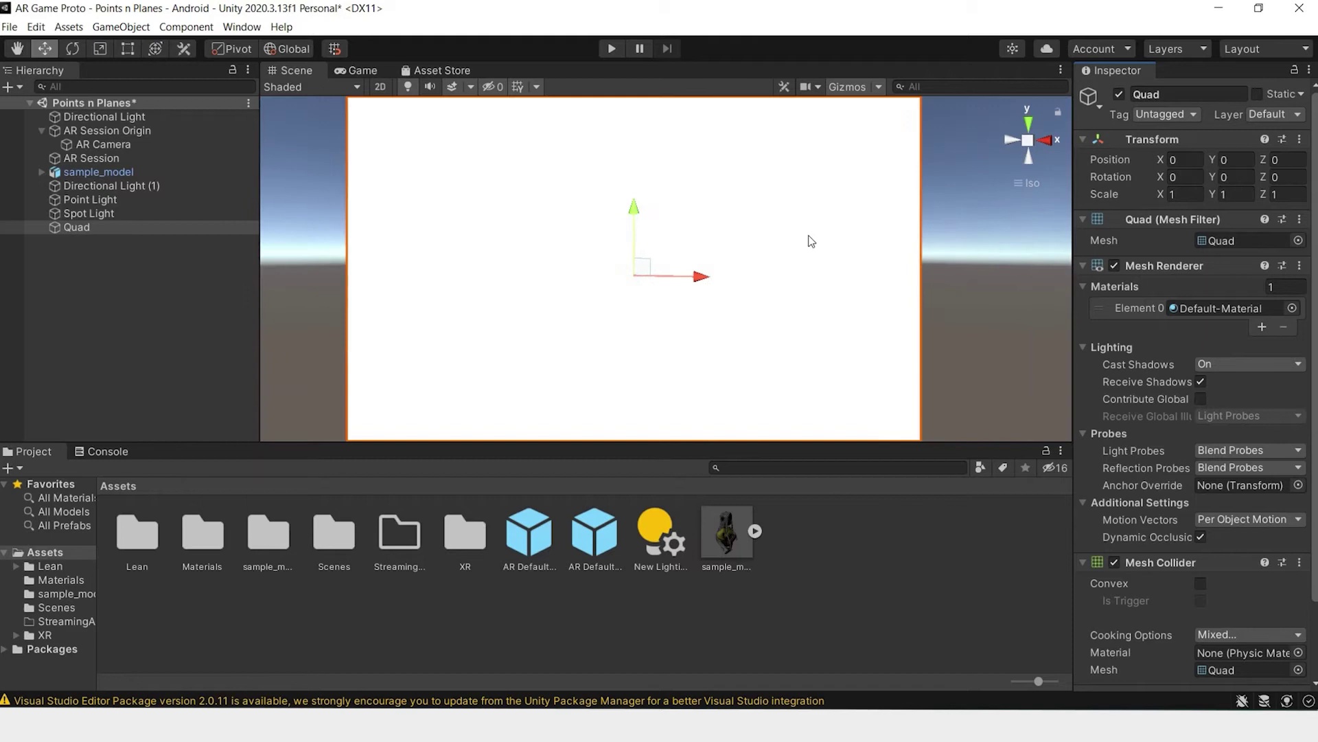
Scale the quad to 0.1 and rotate it 90° on X so it lies flat.
{"action": "type", "text": "0.1"}
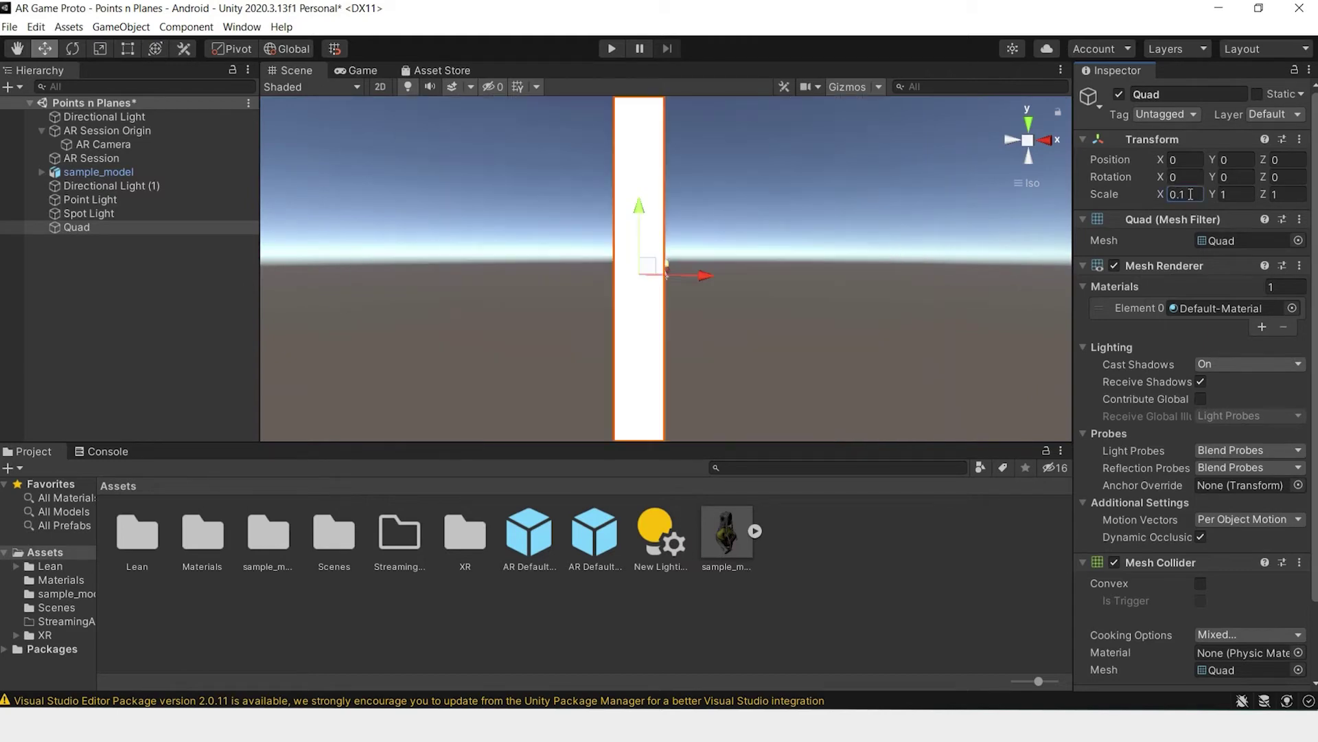
{"action": "left_click", "coordinate": [1241, 189]}
{"action": "type", "text": "0.1"}
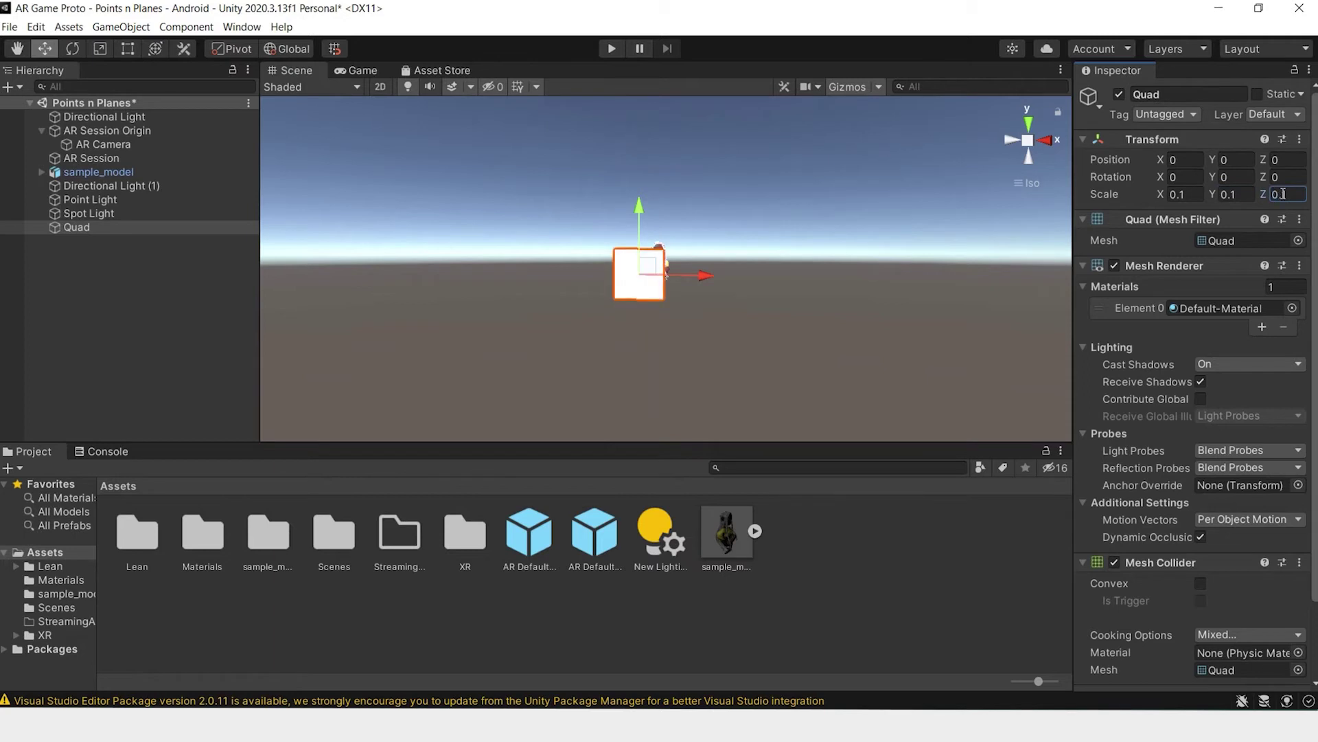
{"action": "scroll", "coordinate": [670, 283], "scroll_direction": "up", "scroll_amount": 3}
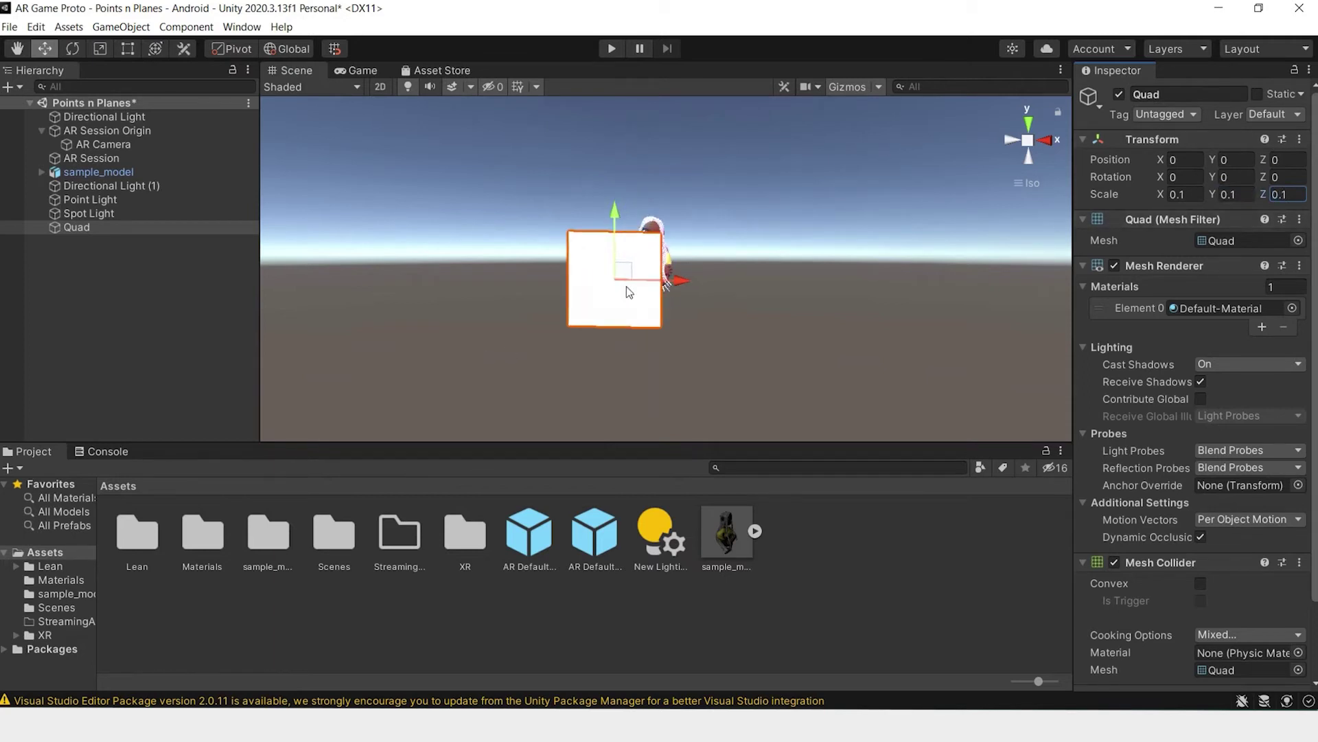
{"action": "key", "text": "e"}
{"action": "left_click_drag", "start_coordinate": [603, 248], "coordinate": [632, 167]}
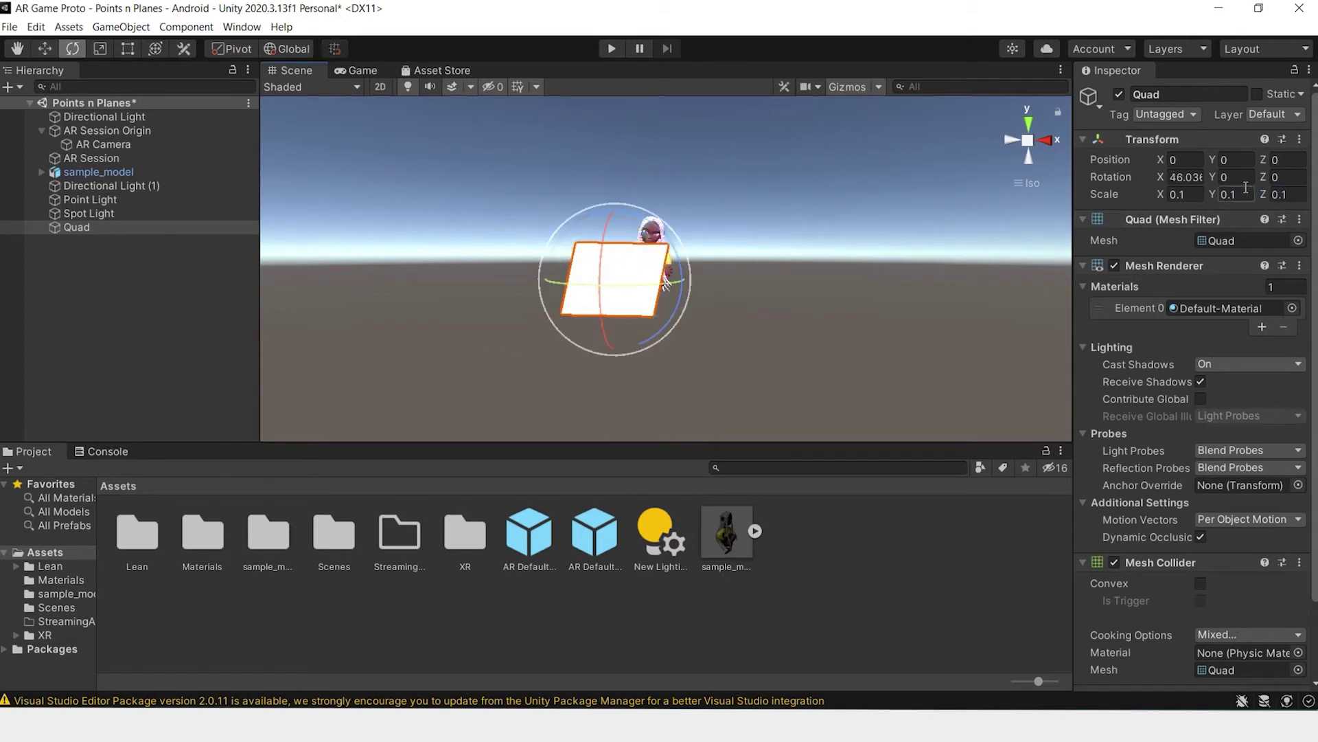
{"action": "type", "text": "90"}
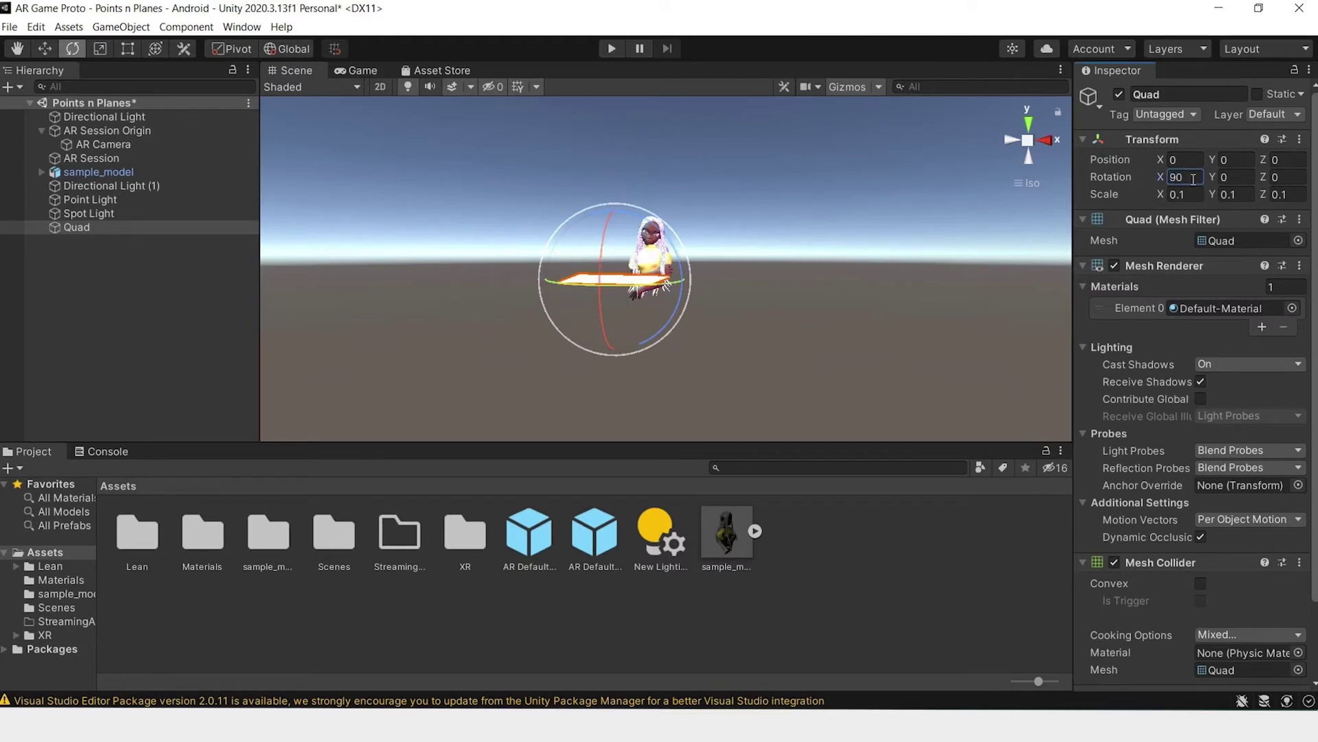
{"action": "left_click_drag", "start_coordinate": [750, 234], "coordinate": [836, 255], "text": "alt"}
Move the flat quad down on Y and along Z until it sits beneath the character.
{"action": "key", "text": "w"}
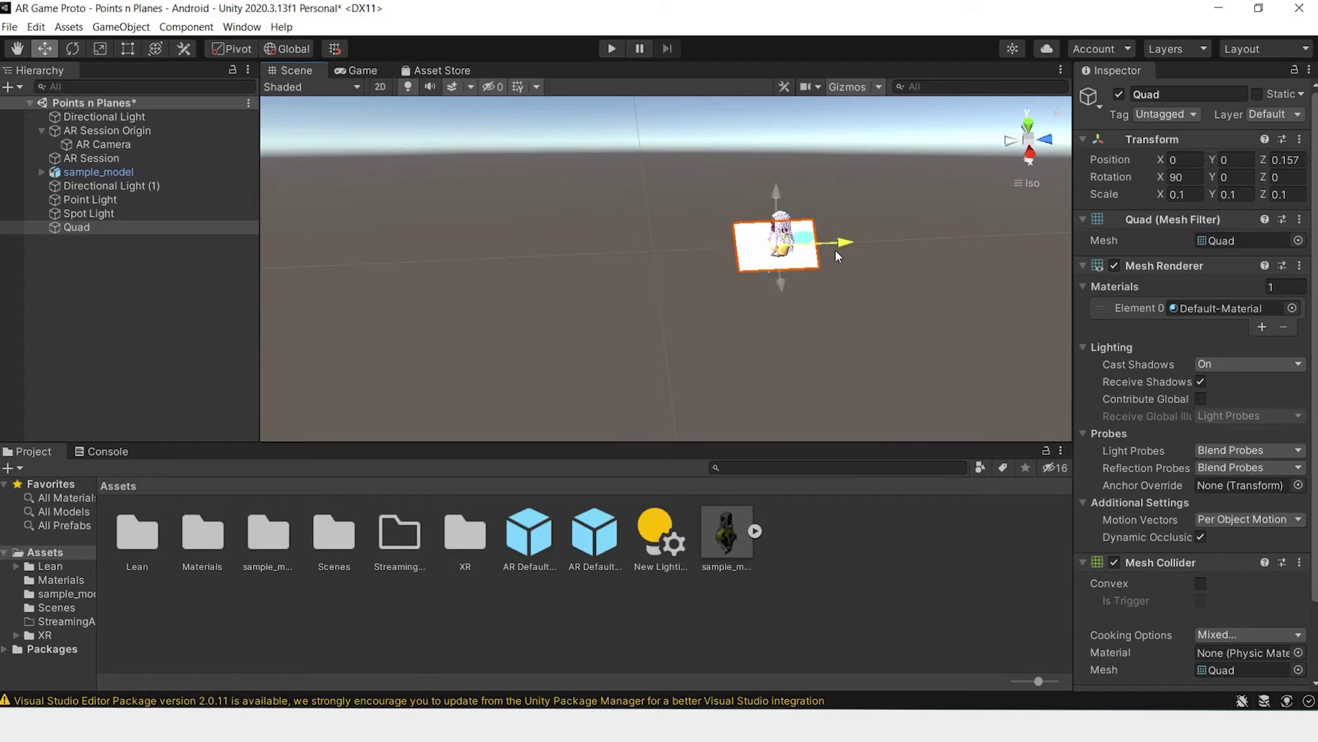
{"action": "left_click_drag", "start_coordinate": [776, 193], "coordinate": [968, 227]}
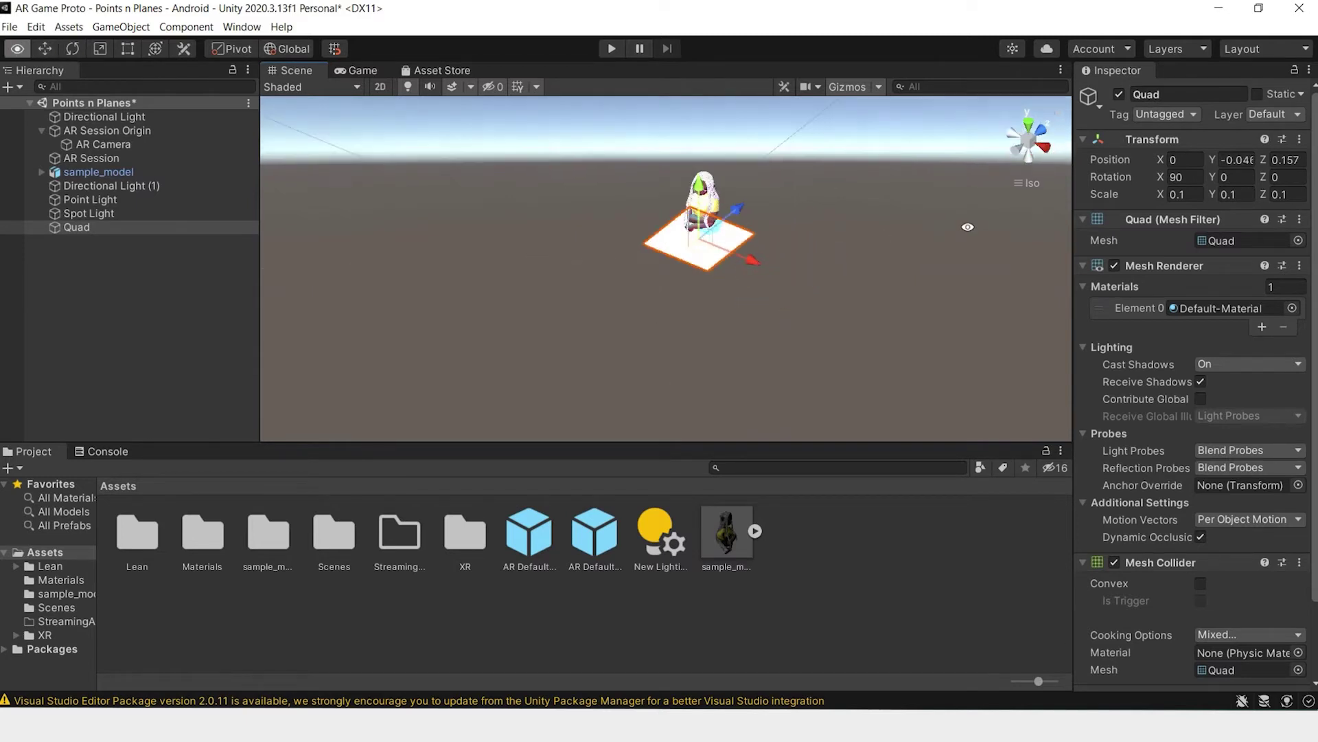
{"action": "scroll", "coordinate": [818, 165], "scroll_direction": "up", "scroll_amount": 5}
{"action": "middle_click_drag", "start_coordinate": [817, 165], "coordinate": [618, 269]}
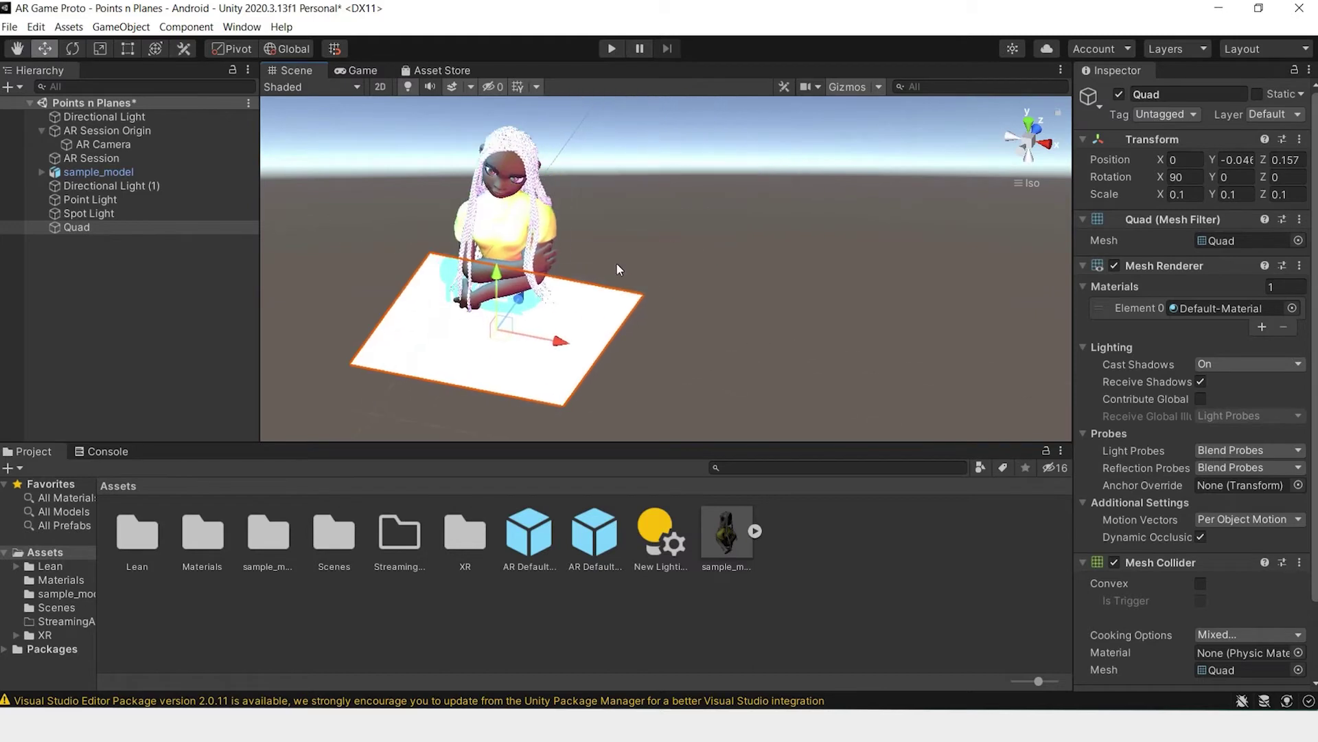
{"action": "left_click_drag", "start_coordinate": [618, 269], "coordinate": [491, 331], "text": "alt"}
{"action": "middle_click_drag", "start_coordinate": [577, 255], "coordinate": [772, 253]}
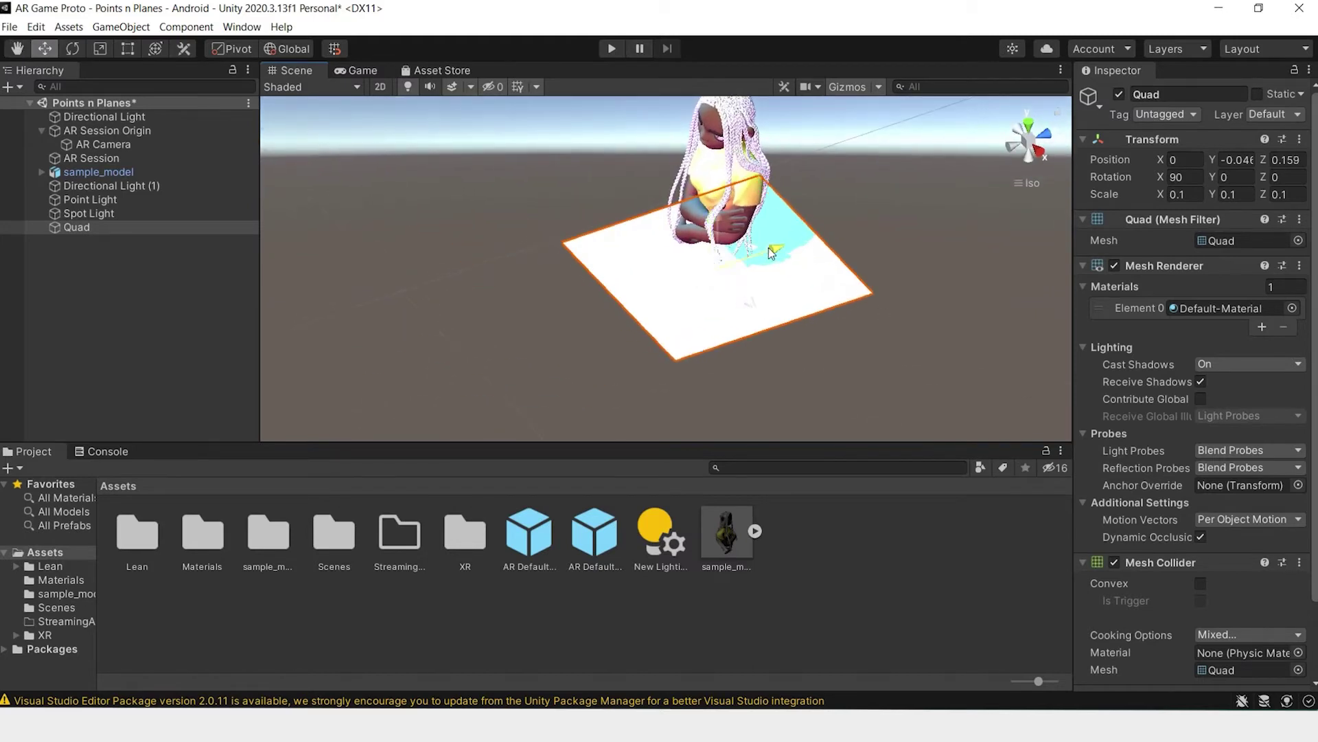
{"action": "left_click_drag", "start_coordinate": [772, 252], "coordinate": [707, 171]}
{"action": "scroll", "coordinate": [708, 165], "scroll_direction": "up", "scroll_amount": 5}
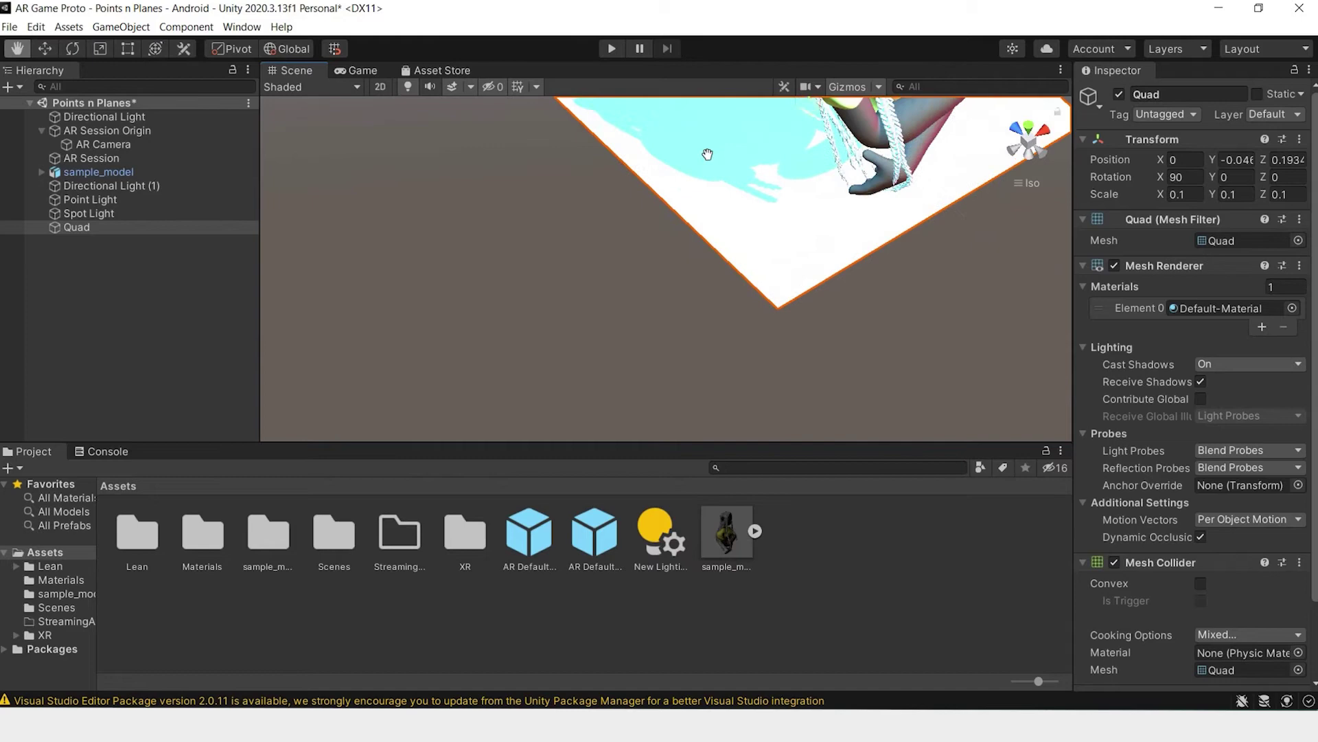
{"action": "scroll", "coordinate": [707, 154], "scroll_direction": "down", "scroll_amount": 5}
{"action": "key", "text": "w"}
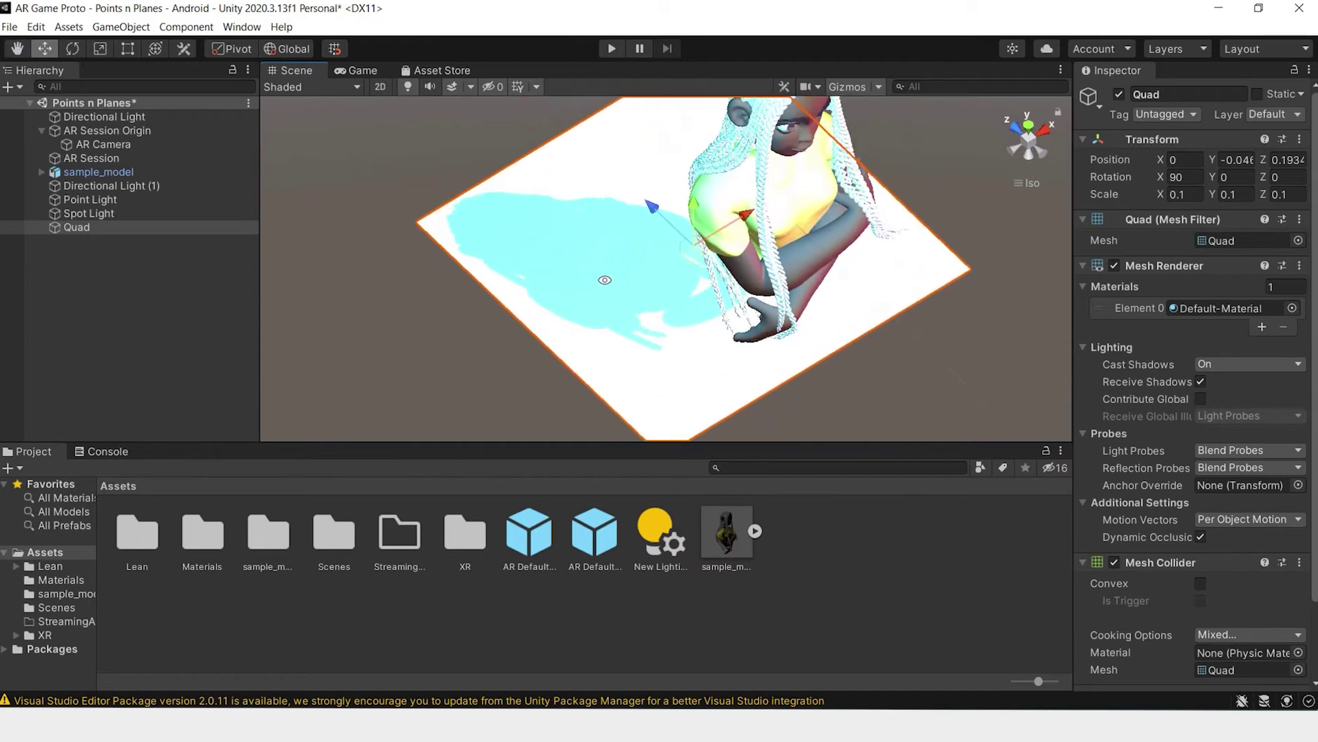
{"action": "left_click", "coordinate": [30, 28]}
{"action": "left_click", "coordinate": [117, 466]}
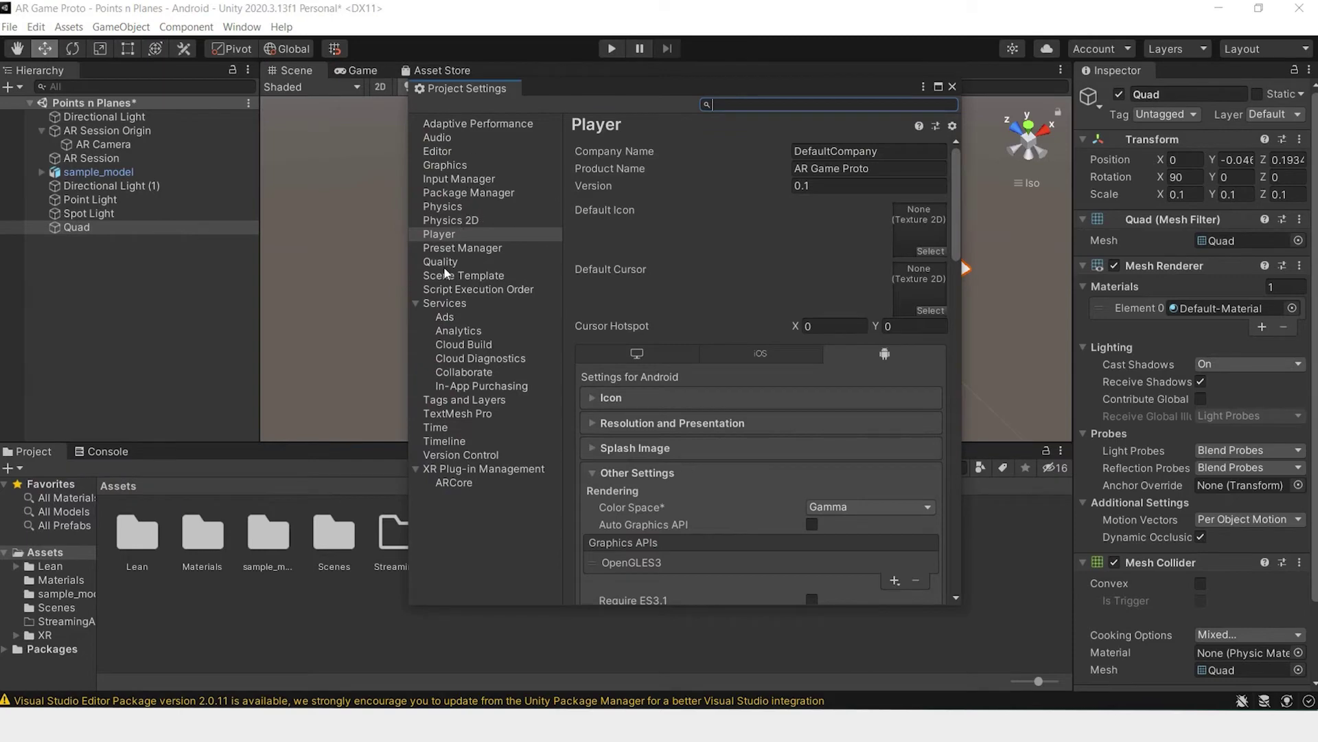
{"action": "left_click", "coordinate": [448, 261]}
{"action": "scroll", "coordinate": [711, 396], "scroll_direction": "down", "scroll_amount": 6}
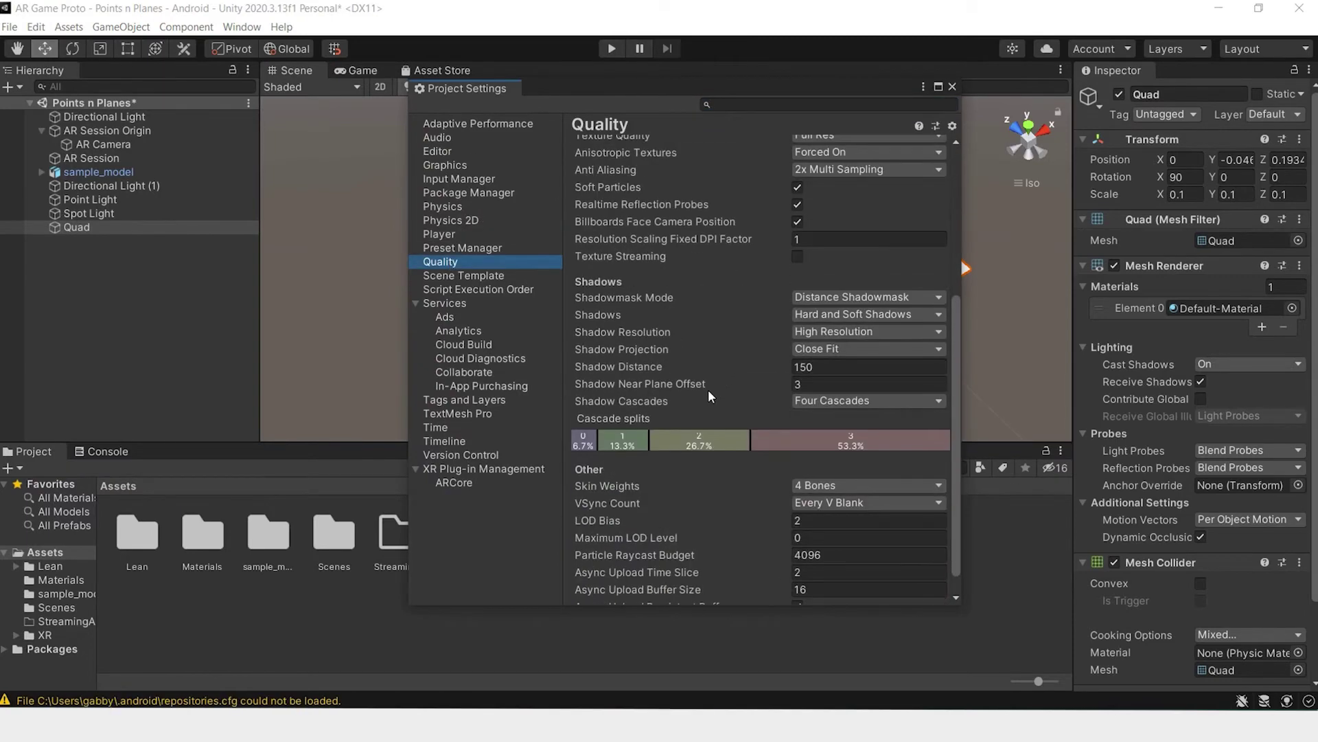
{"action": "scroll", "coordinate": [708, 396], "scroll_direction": "down", "scroll_amount": 1}
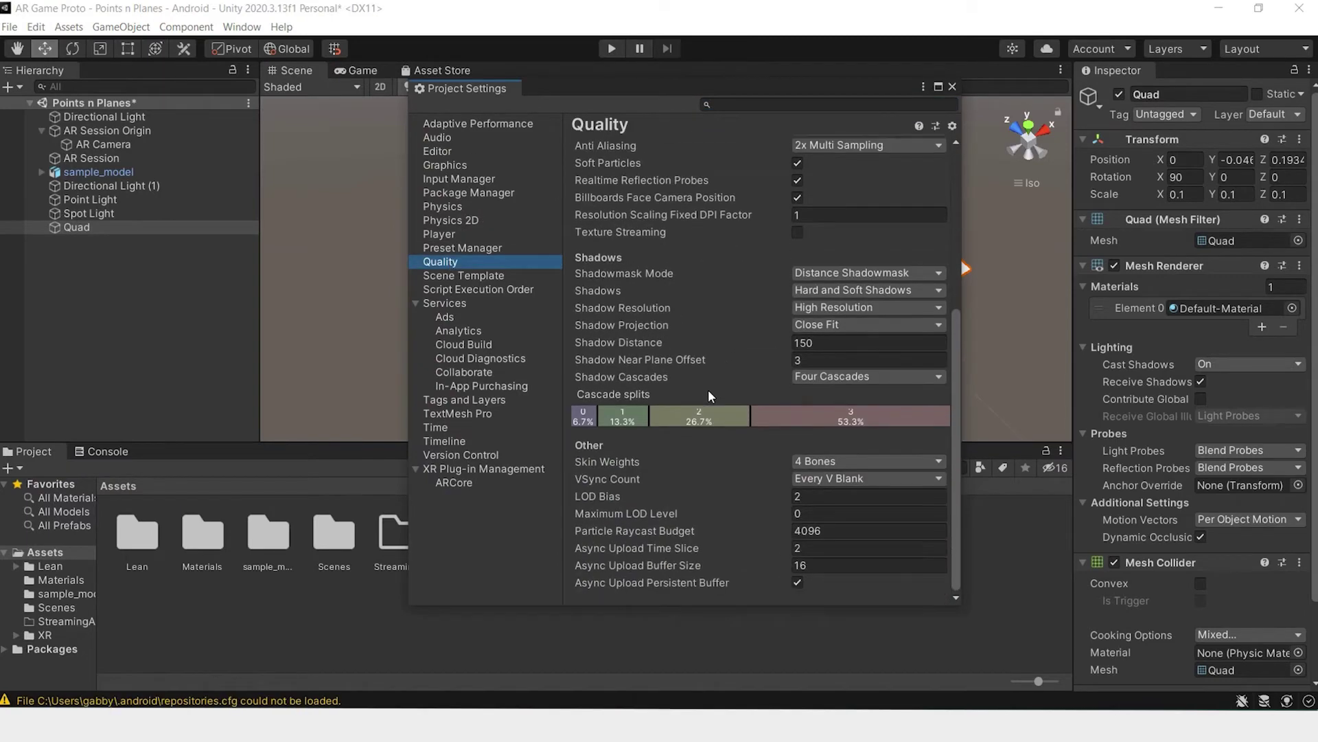
{"action": "left_click", "coordinate": [826, 327]}
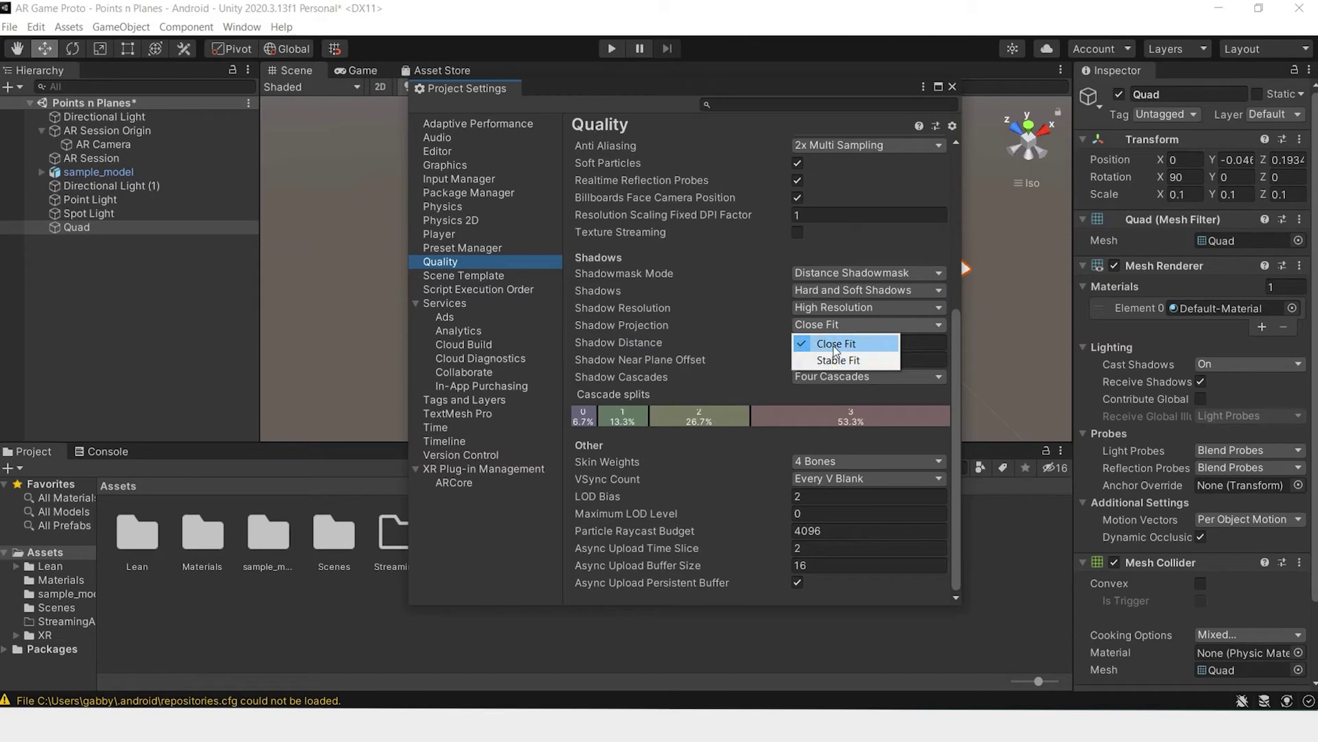
{"action": "left_click", "coordinate": [756, 270]}
{"action": "left_click", "coordinate": [951, 88]}
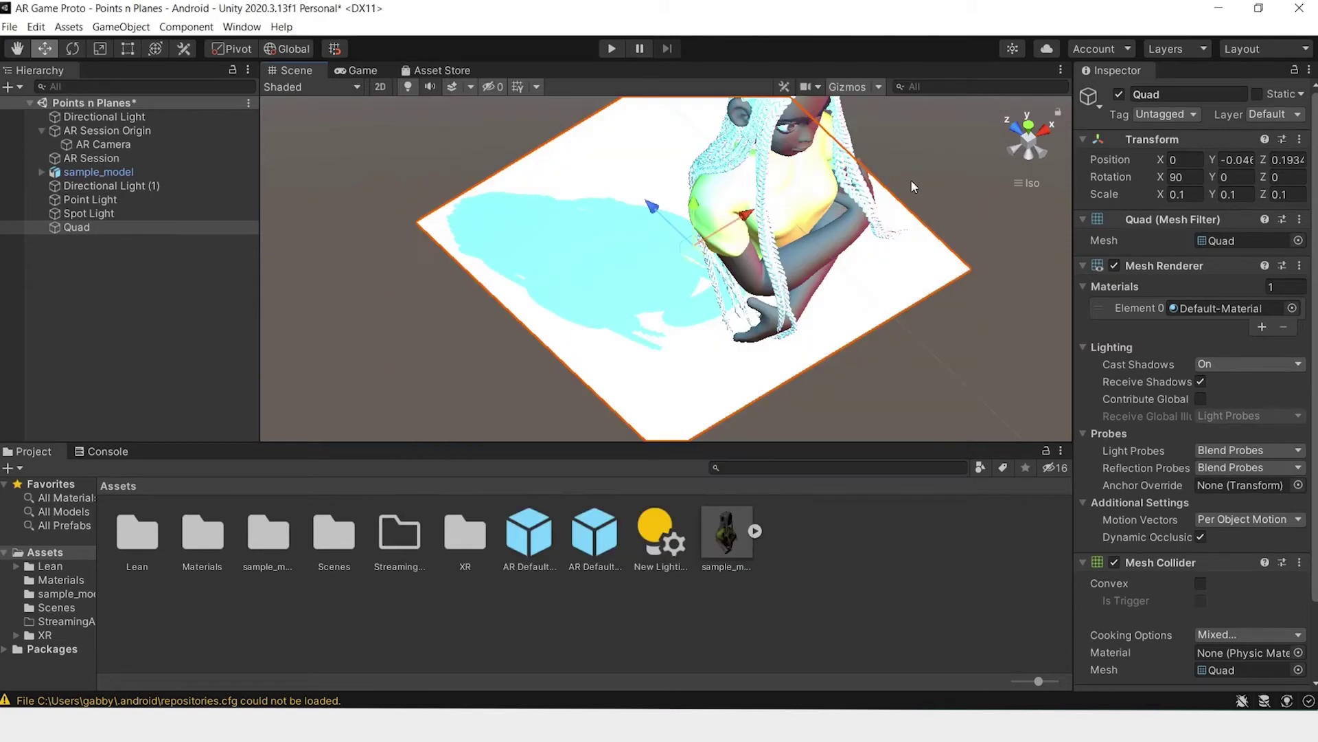
Deselect the quad and orbit around the character to inspect her cyan shadow.
{"action": "left_click_drag", "start_coordinate": [864, 307], "coordinate": [940, 376], "text": "alt"}
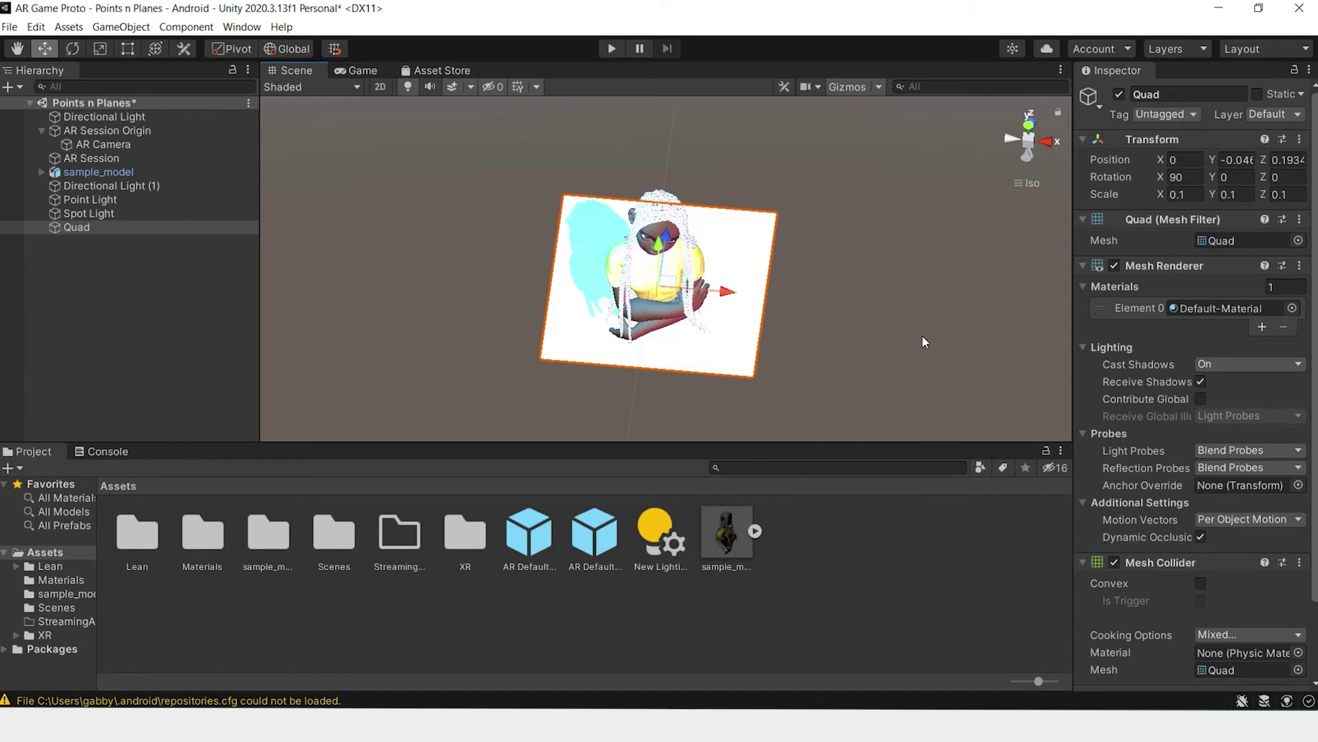
{"action": "scroll", "coordinate": [893, 323], "scroll_direction": "up", "scroll_amount": 4}
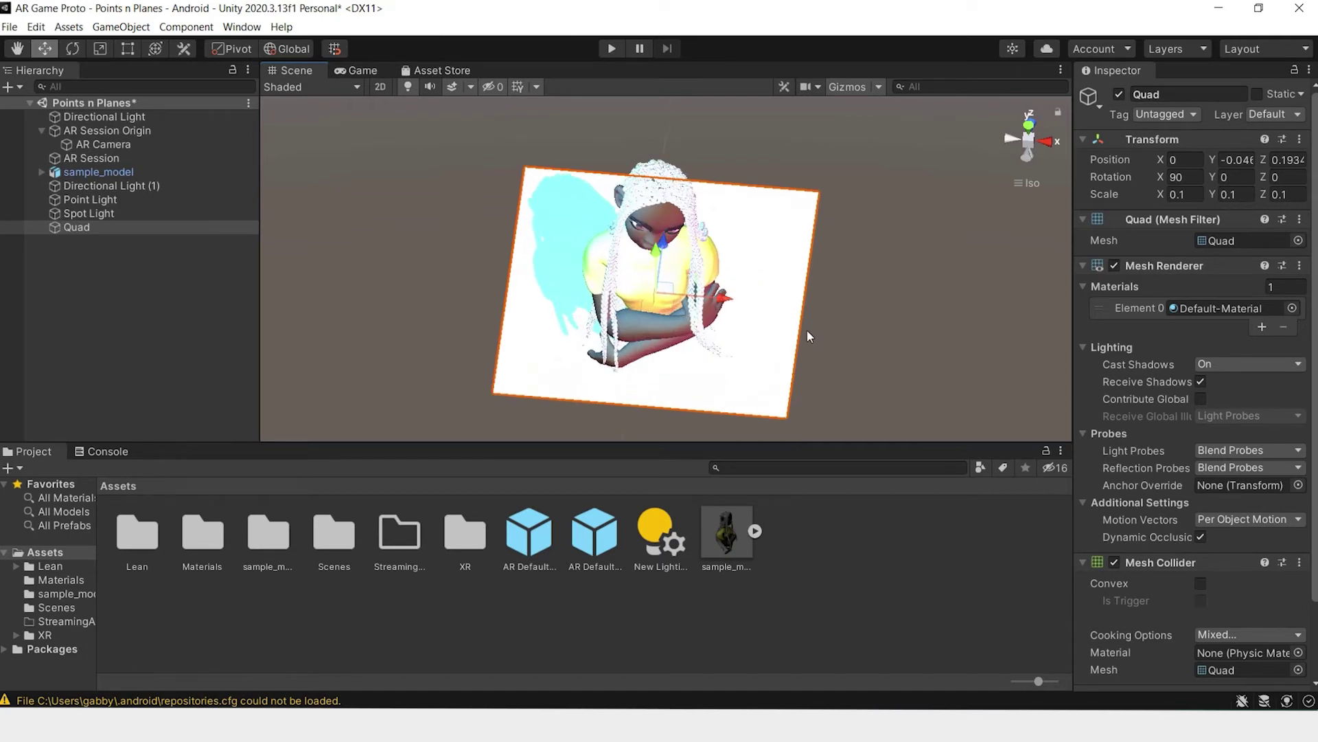
{"action": "left_click", "coordinate": [893, 326]}
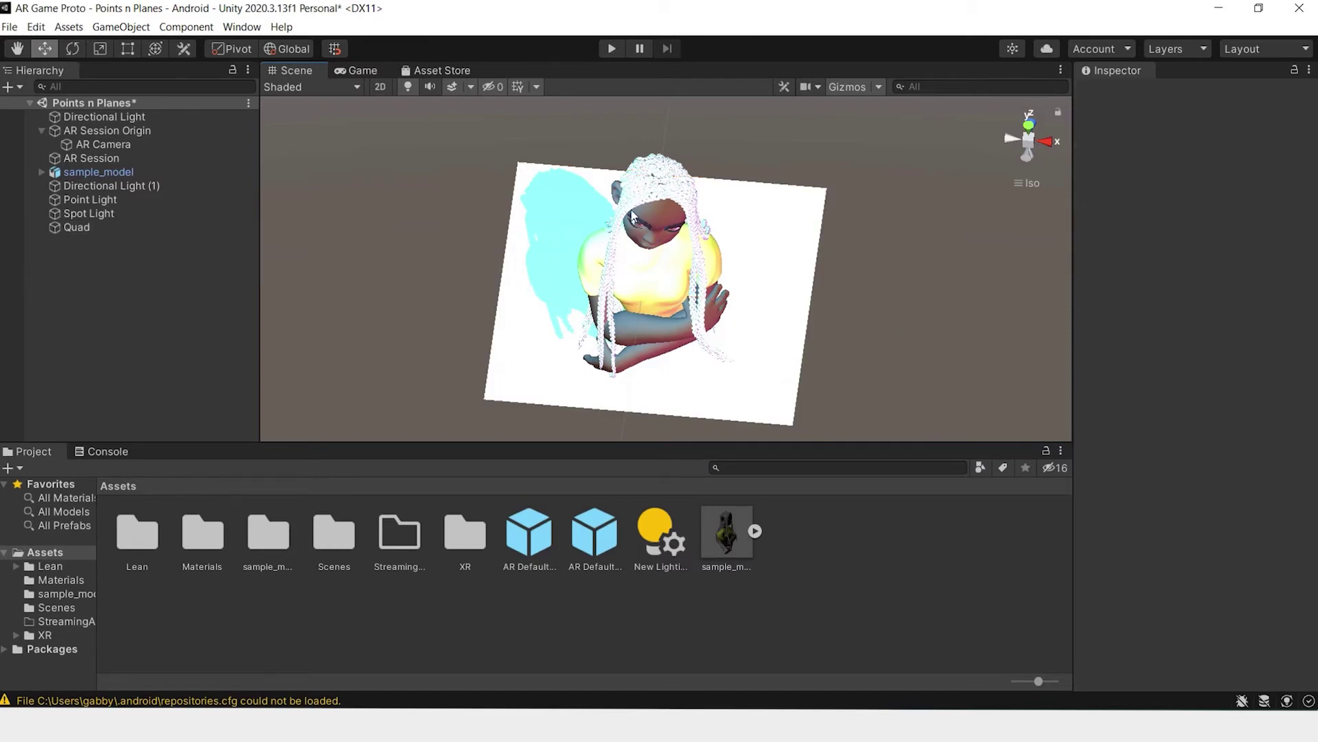
{"action": "left_click_drag", "start_coordinate": [445, 296], "coordinate": [290, 242], "text": "alt"}
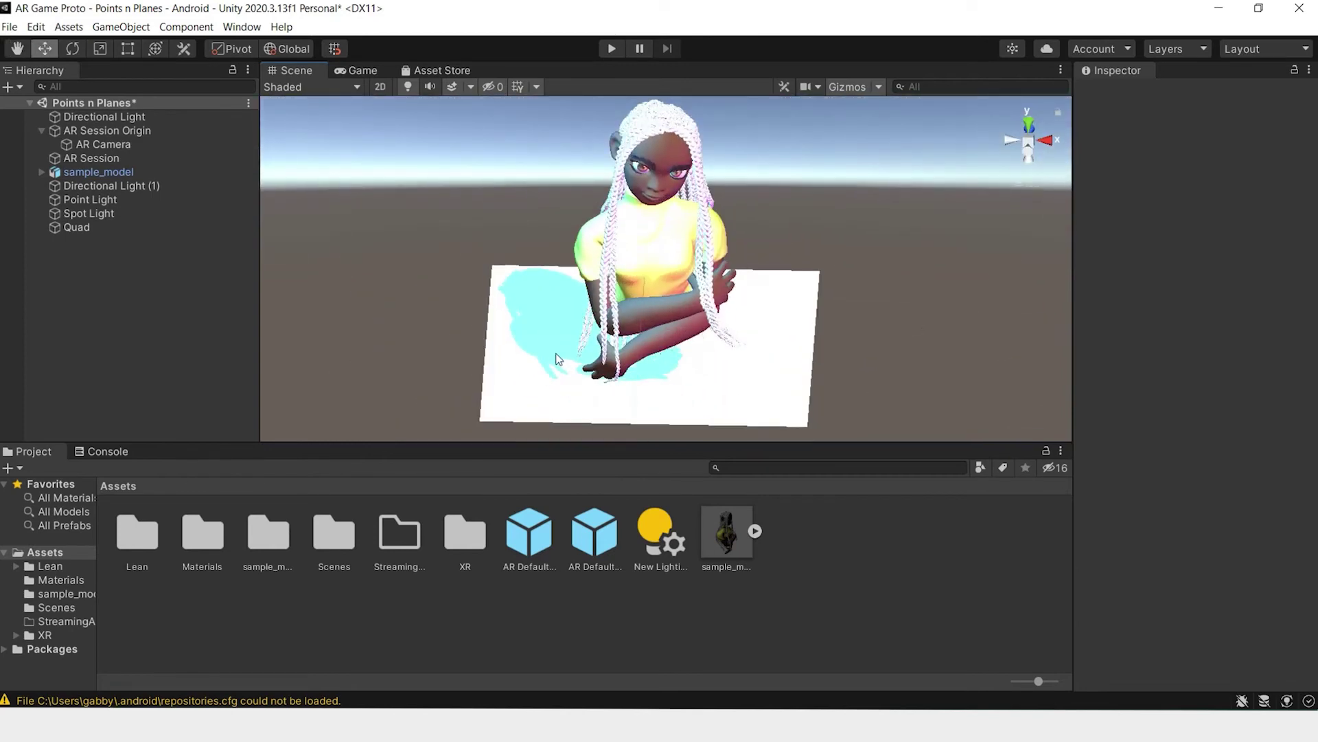
{"action": "scroll", "coordinate": [502, 369], "scroll_direction": "up", "scroll_amount": 5}
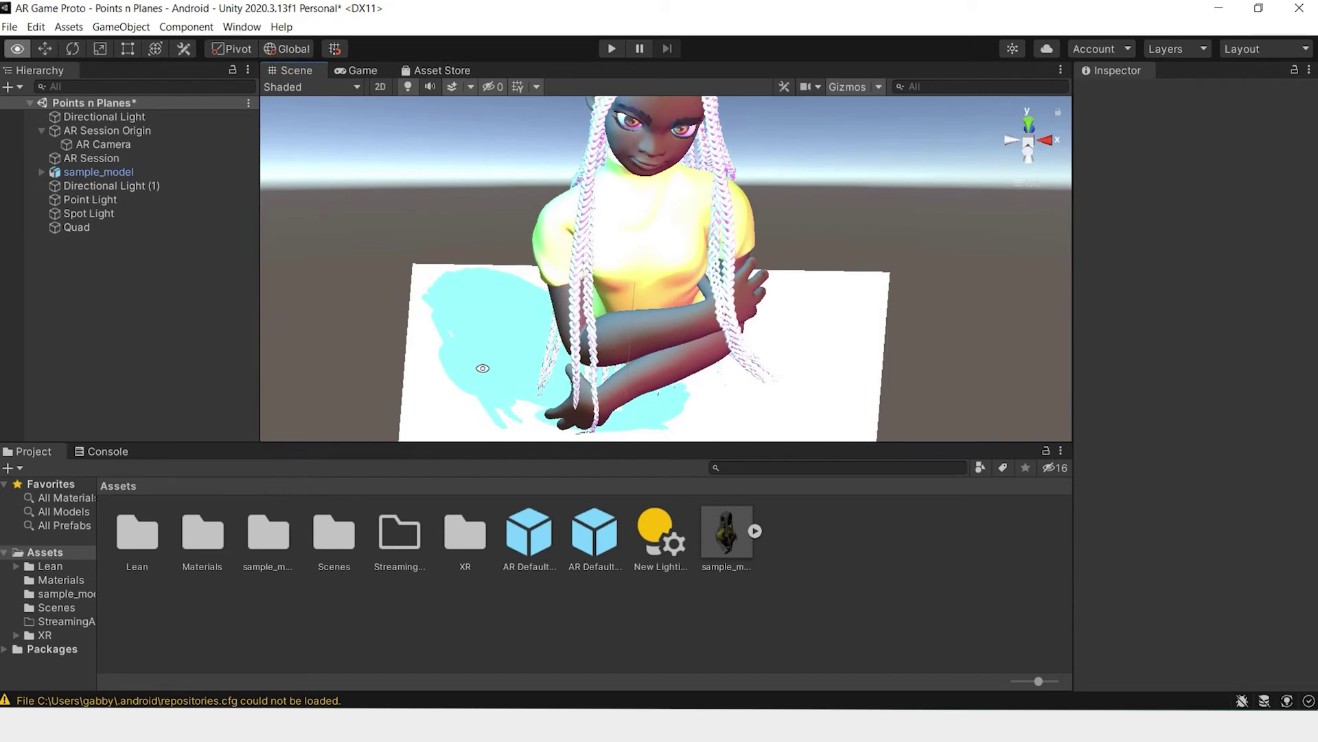
{"action": "left_click_drag", "start_coordinate": [483, 368], "coordinate": [835, 380], "text": "alt"}
{"action": "scroll", "coordinate": [590, 203], "scroll_direction": "up", "scroll_amount": 6}
{"action": "left_click_drag", "start_coordinate": [655, 182], "coordinate": [416, 168], "text": "alt"}
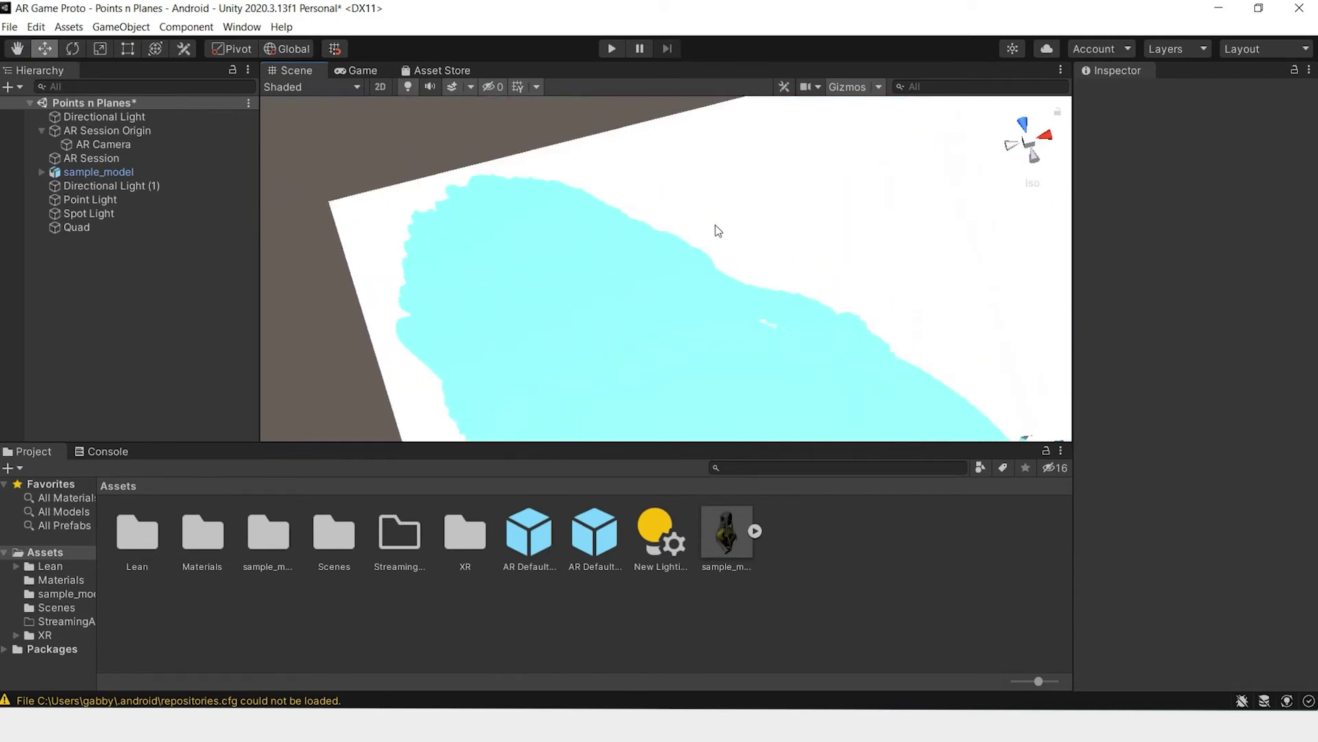
{"action": "scroll", "coordinate": [718, 230], "scroll_direction": "down", "scroll_amount": 8}
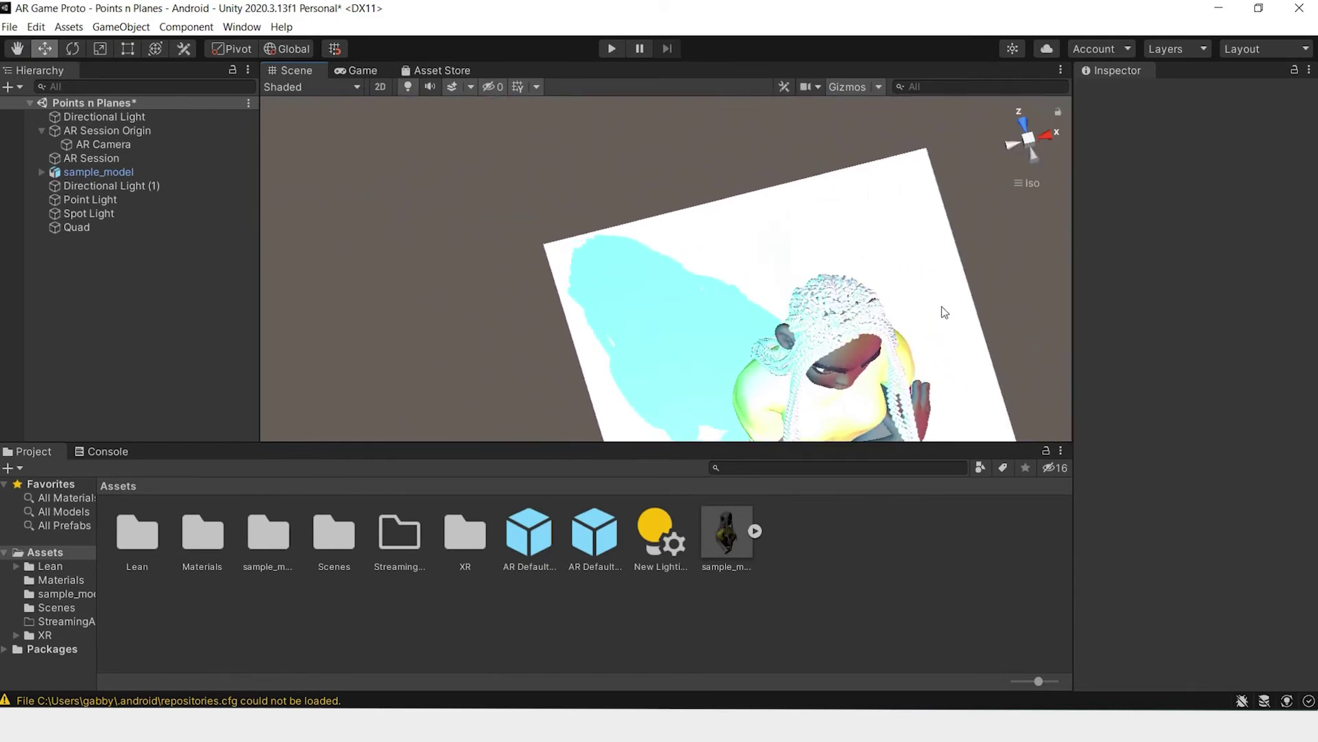
View the shadow from side and elevated angles, then reselect the floor quad.
{"action": "left_click_drag", "start_coordinate": [945, 313], "coordinate": [837, 222], "text": "alt"}
{"action": "left_click_drag", "start_coordinate": [869, 288], "coordinate": [834, 351], "text": "alt"}
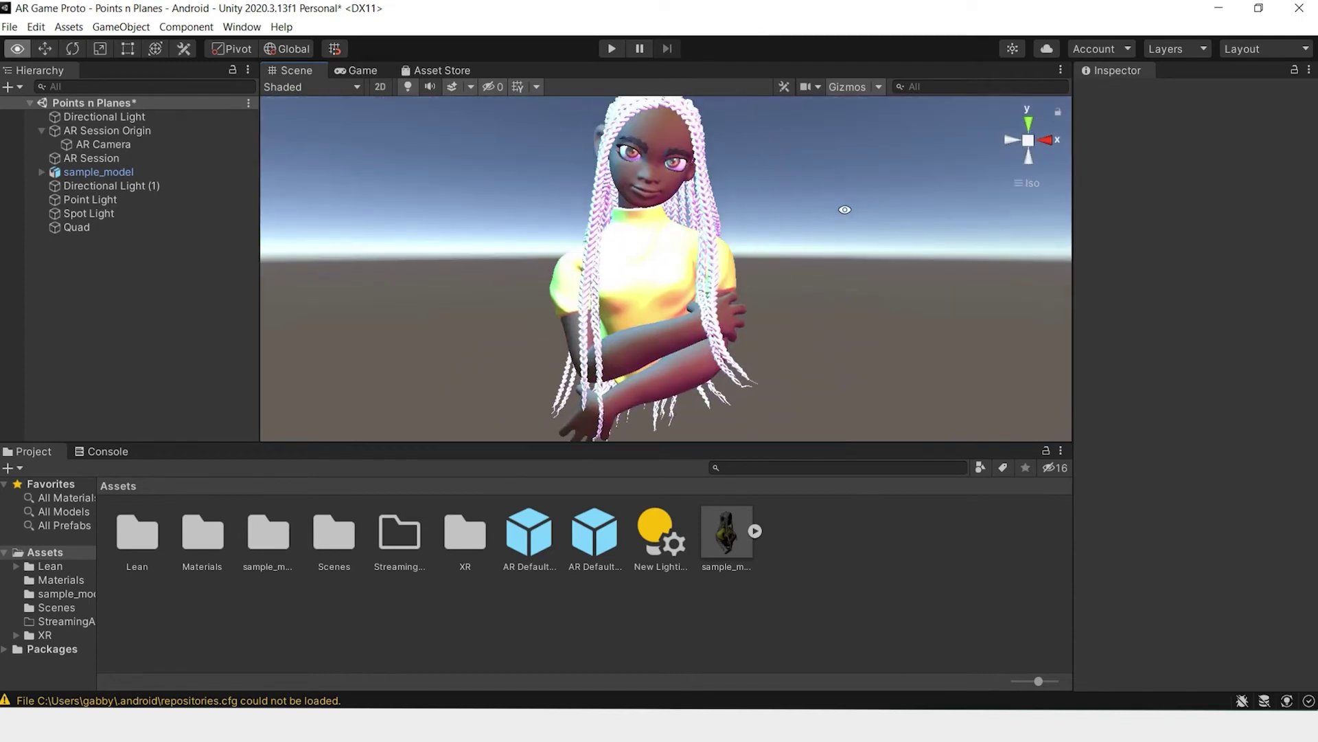
{"action": "left_click_drag", "start_coordinate": [845, 209], "coordinate": [686, 245], "text": "alt"}
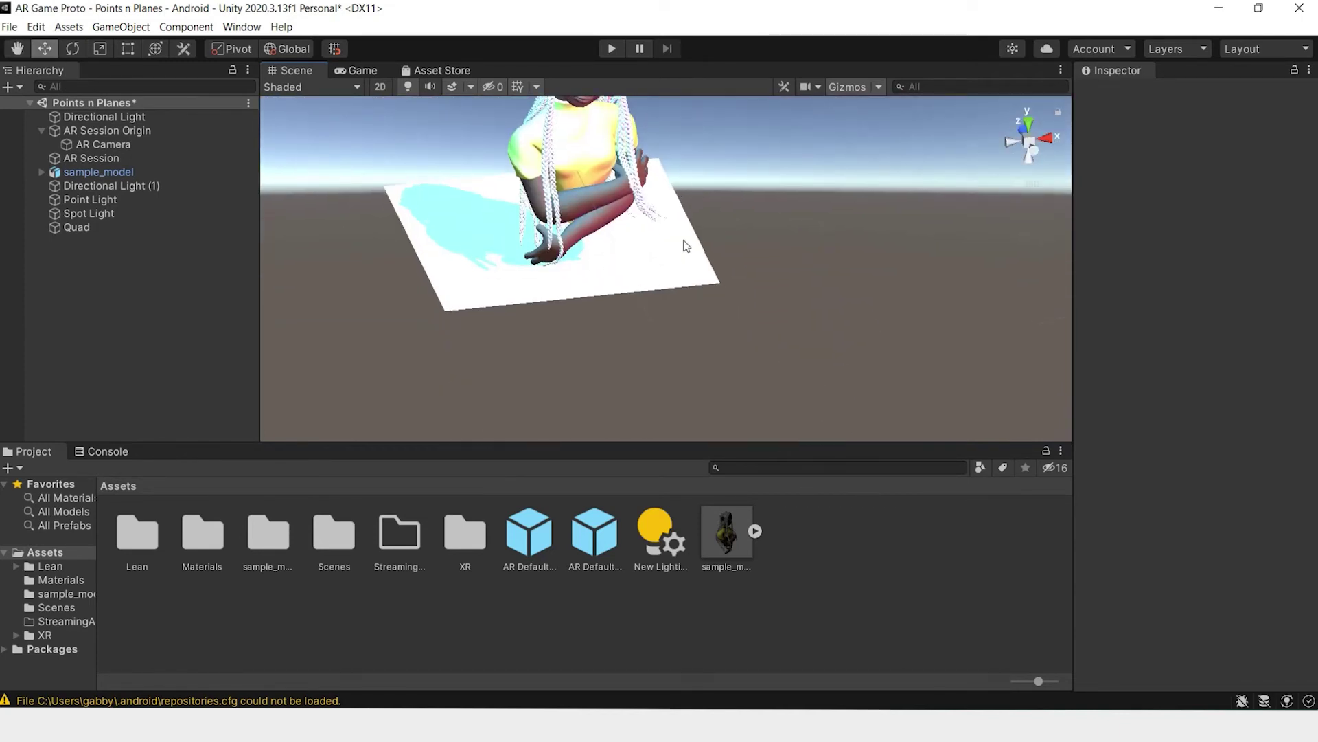
{"action": "left_click", "coordinate": [657, 274]}
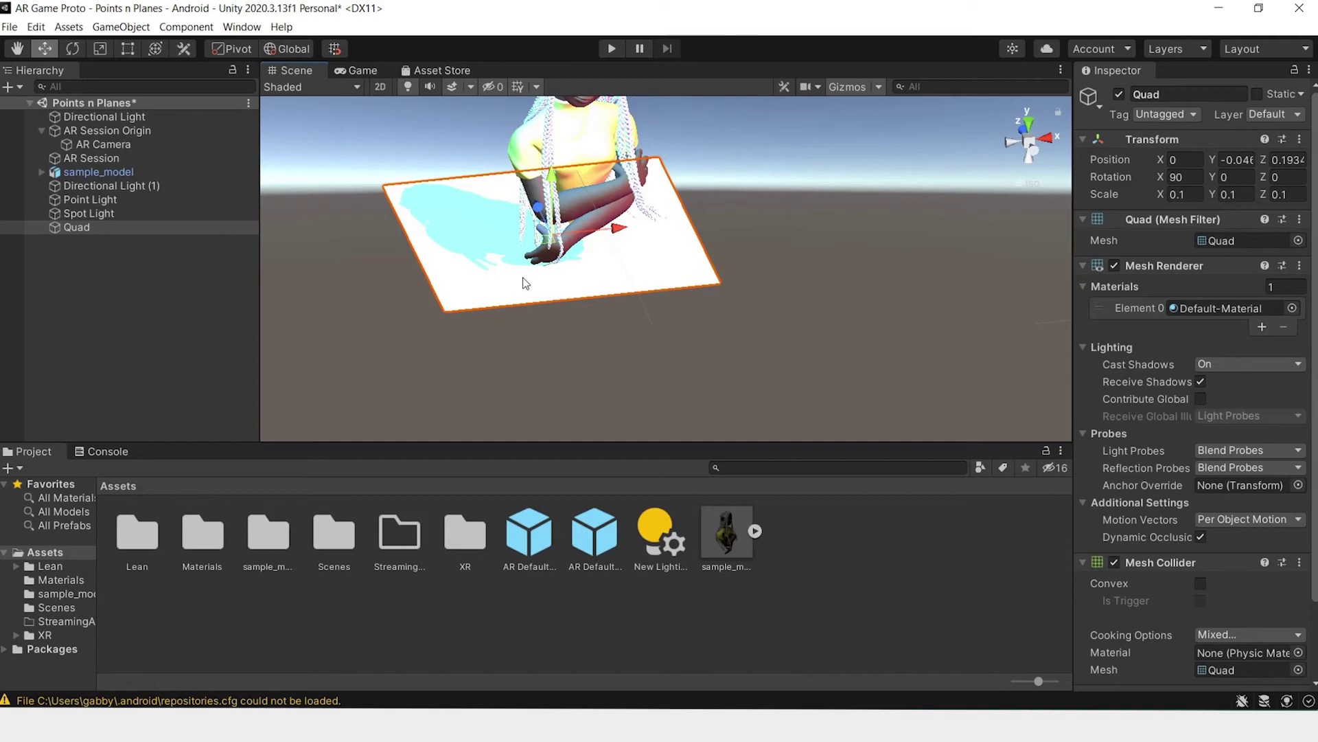
{"action": "left_click_drag", "start_coordinate": [1034, 598], "coordinate": [884, 611], "text": "alt"}
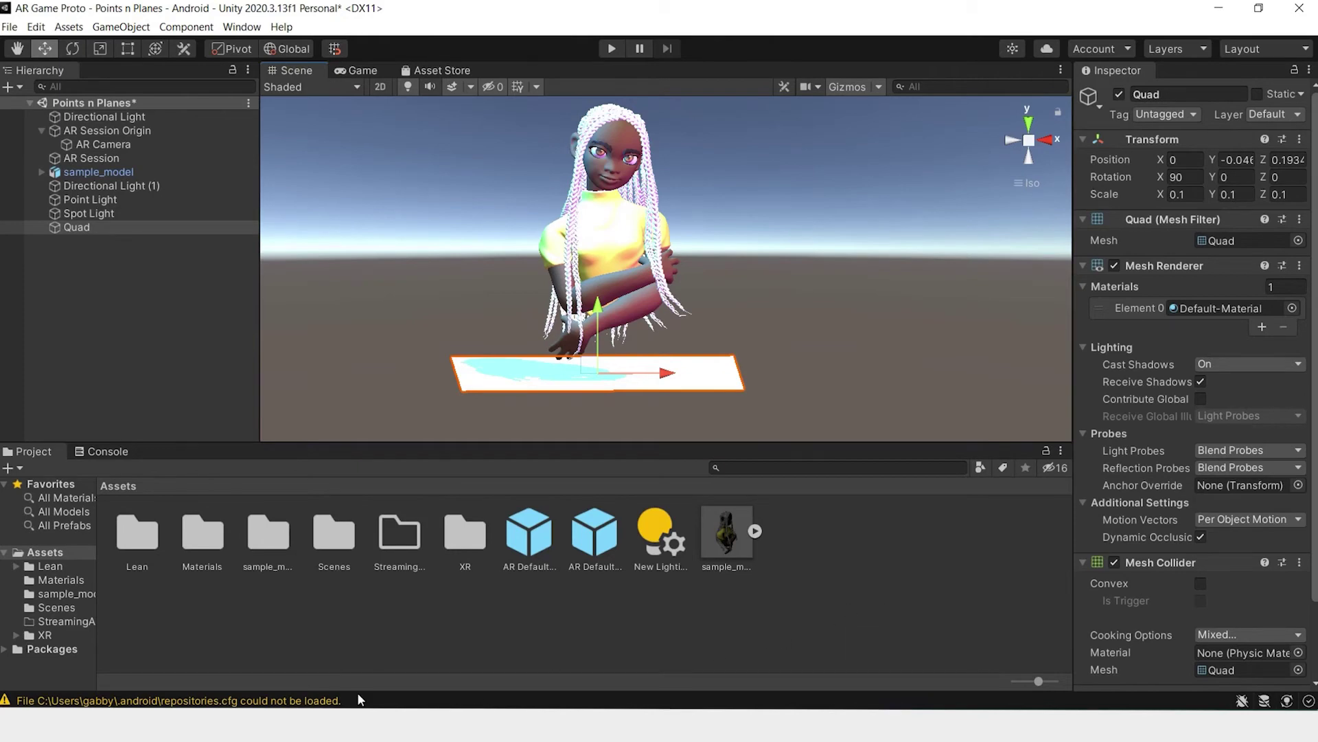
Create a material named shadow_mtl and set its shader to Custom/MobileARShadow.
{"action": "right_click", "coordinate": [883, 566]}
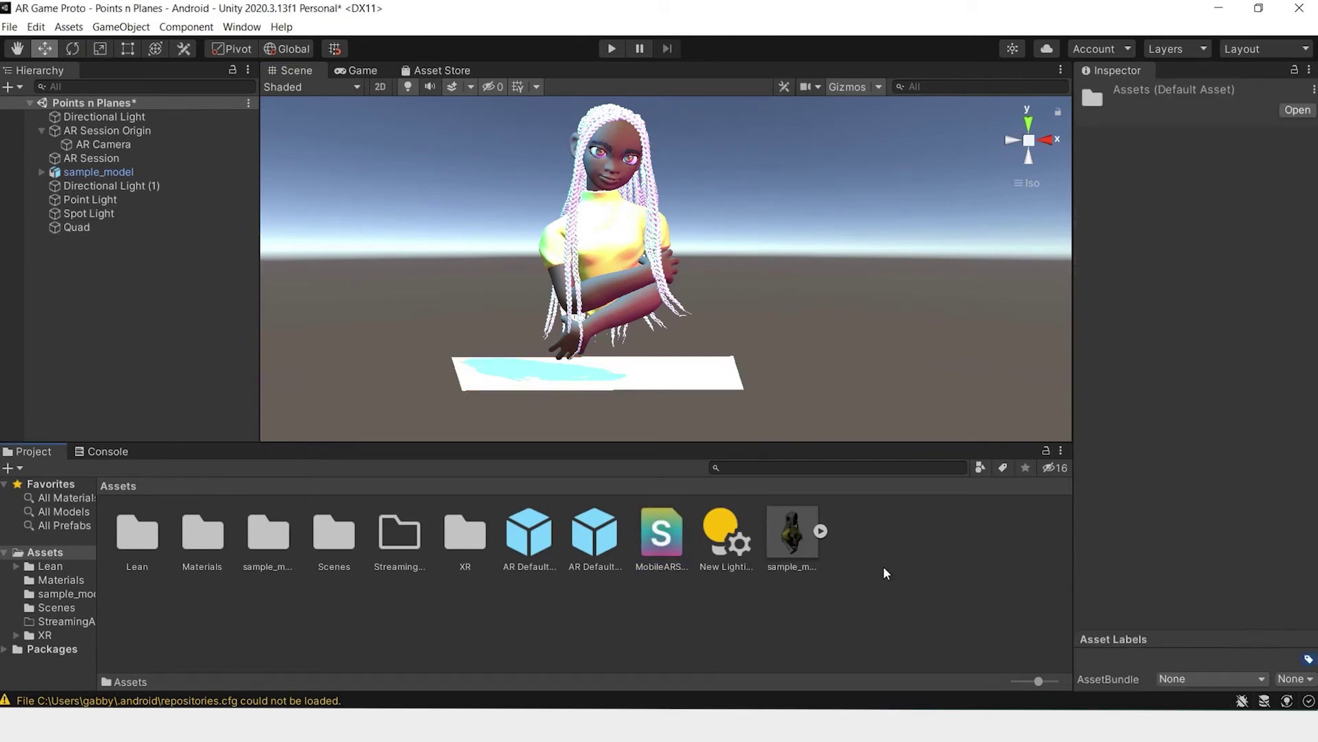
{"action": "mouse_move", "coordinate": [995, 160]}
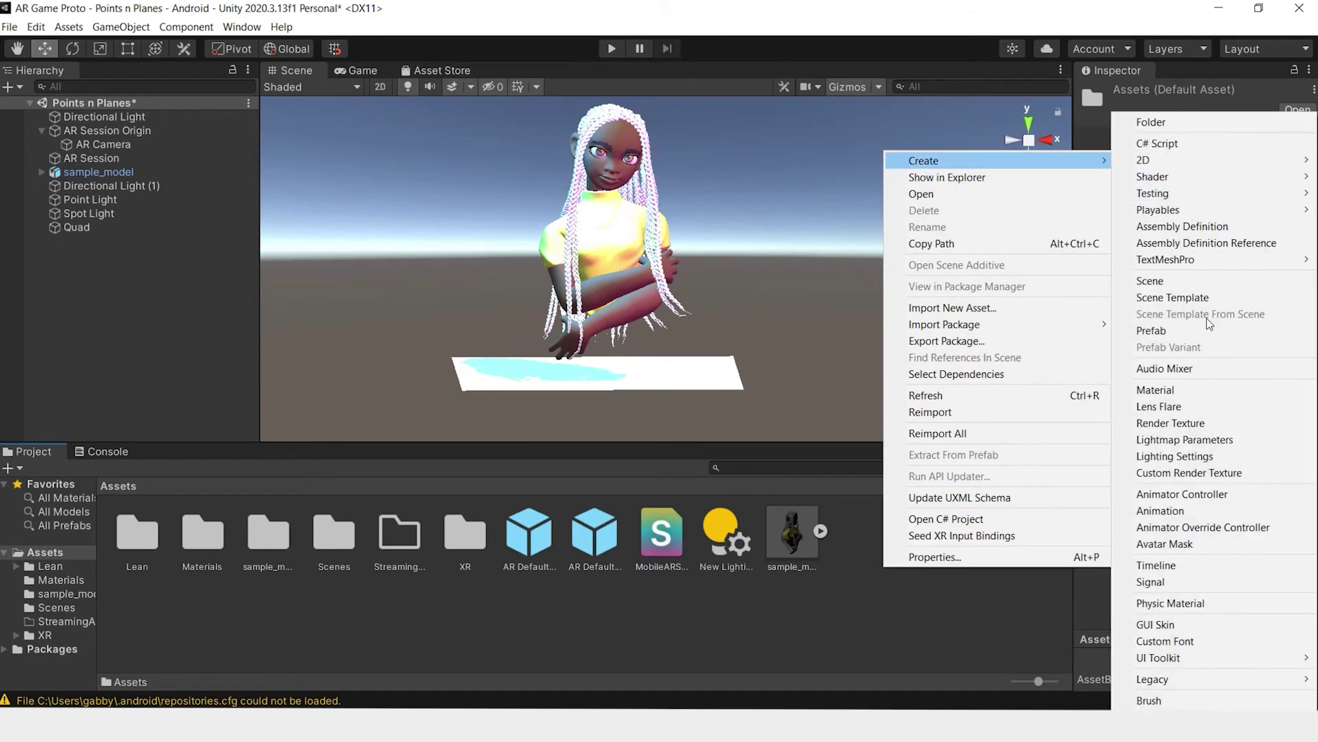
{"action": "left_click", "coordinate": [1188, 404]}
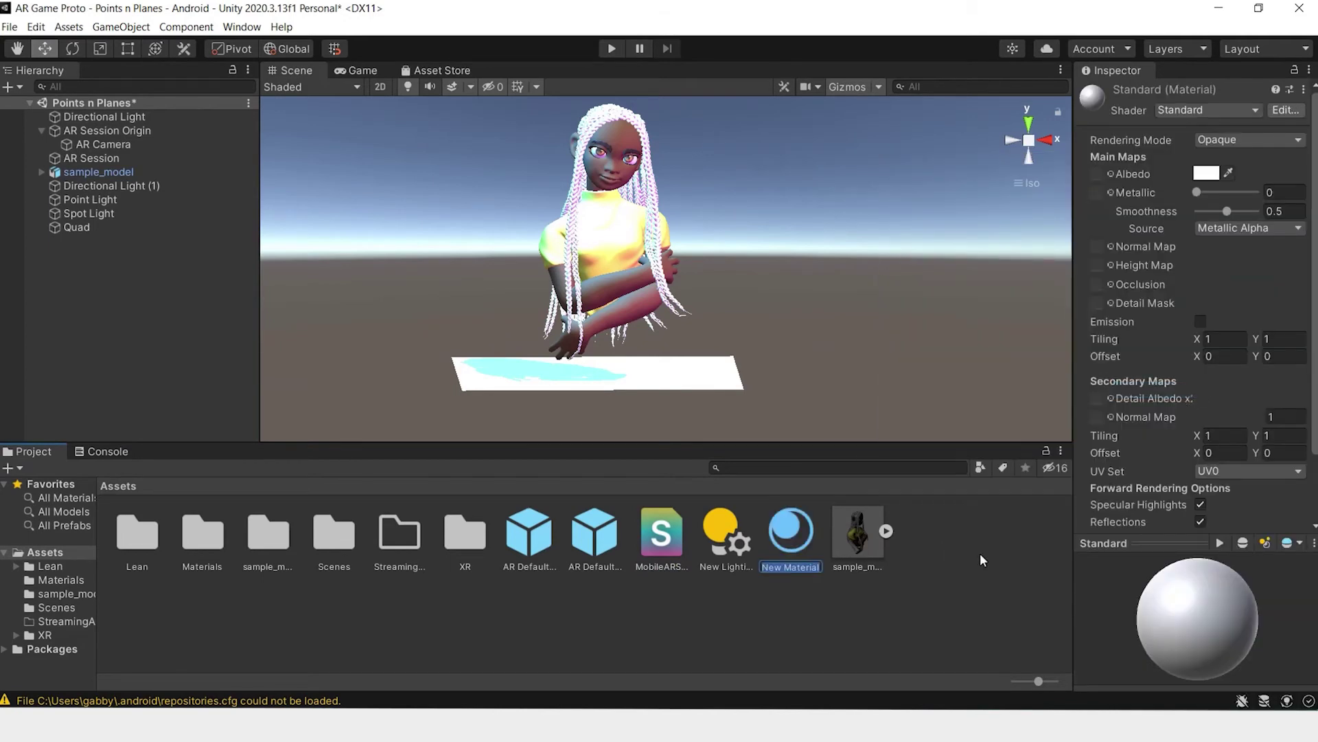
{"action": "type", "text": "shadow_mtl"}
{"action": "key", "text": "Return"}
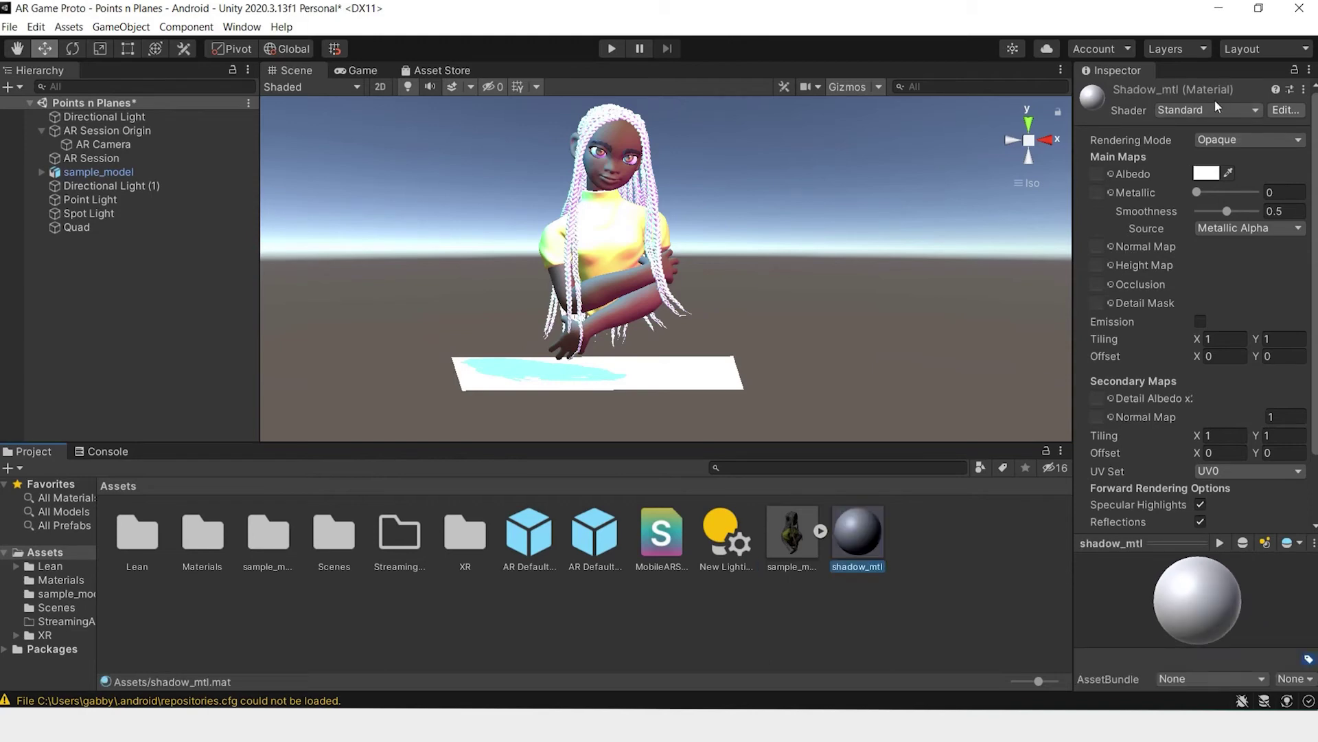
{"action": "left_click", "coordinate": [1194, 112]}
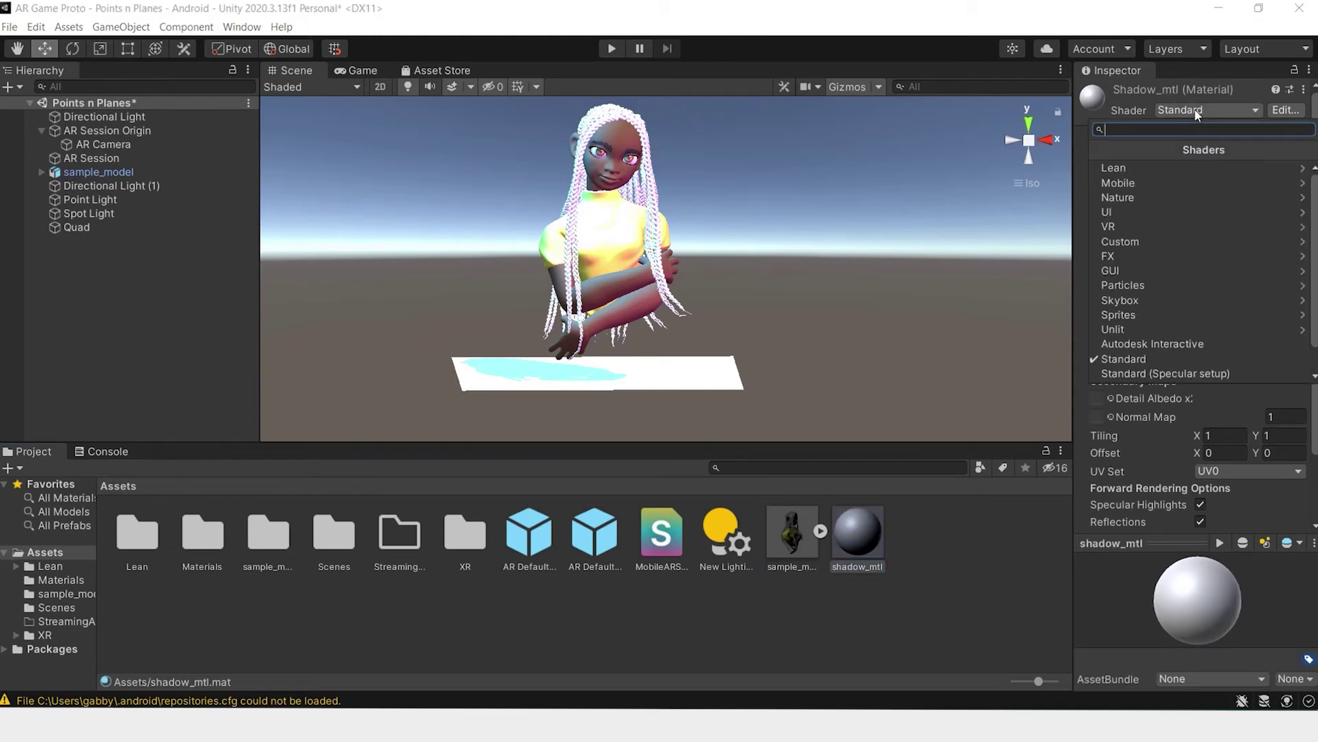
{"action": "left_click", "coordinate": [1158, 241]}
{"action": "left_click", "coordinate": [1155, 166]}
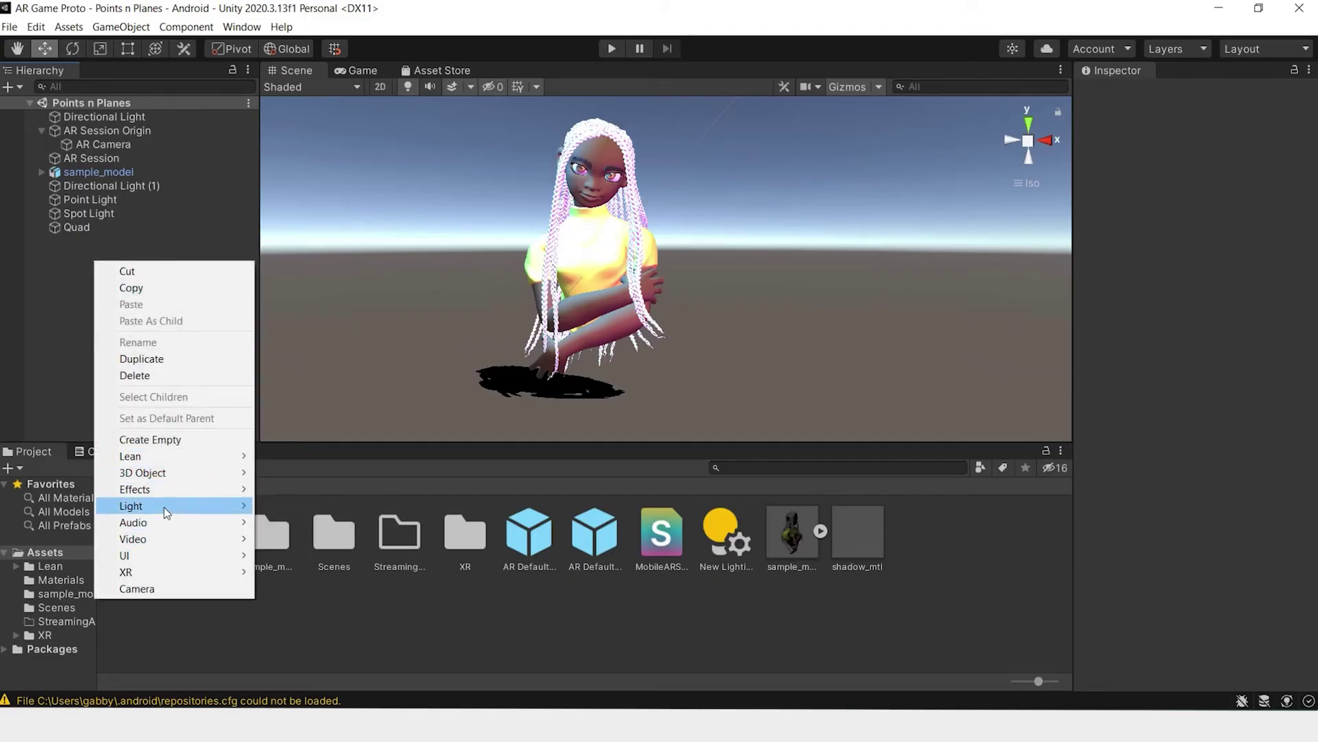
Add a Reflection Probe to the scene from the Light submenu.
{"action": "mouse_move", "coordinate": [172, 506]}
{"action": "left_click", "coordinate": [374, 573]}
{"action": "scroll", "coordinate": [838, 267], "scroll_direction": "down", "scroll_amount": 5}
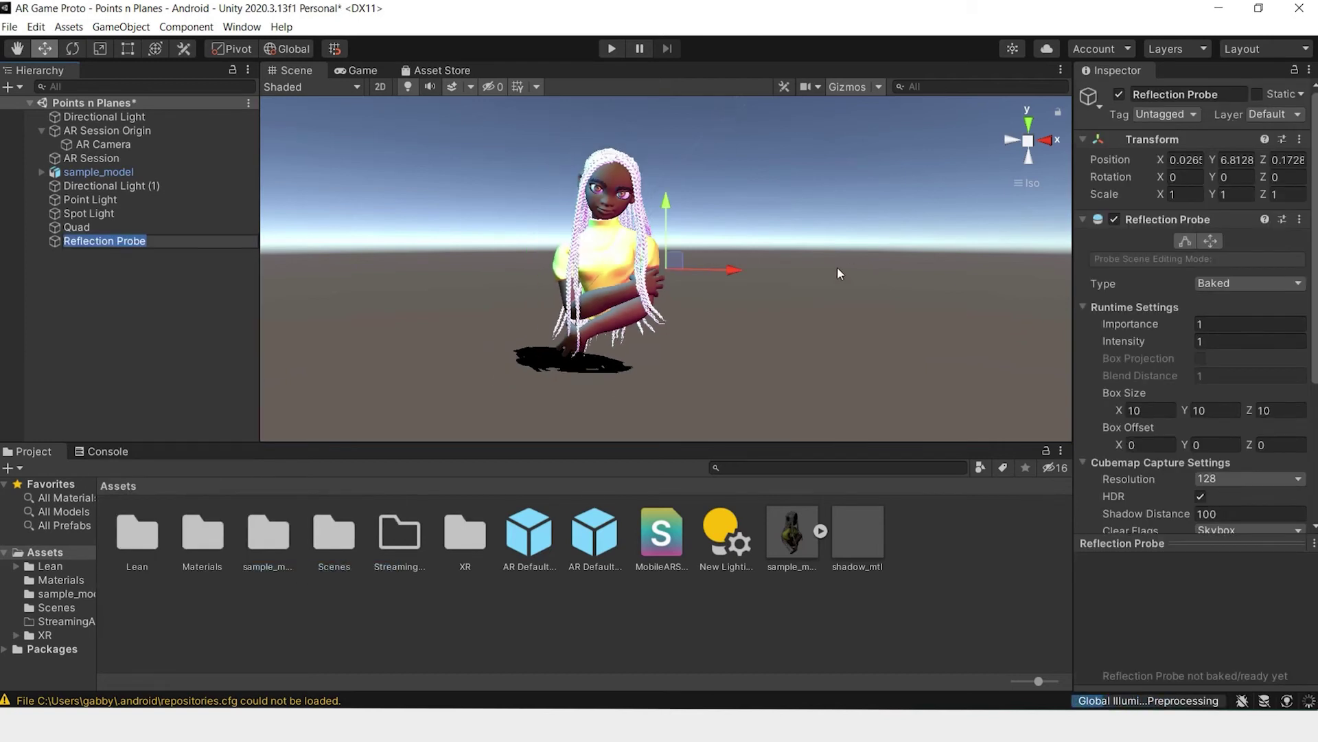
{"action": "scroll", "coordinate": [748, 292], "scroll_direction": "down", "scroll_amount": 5}
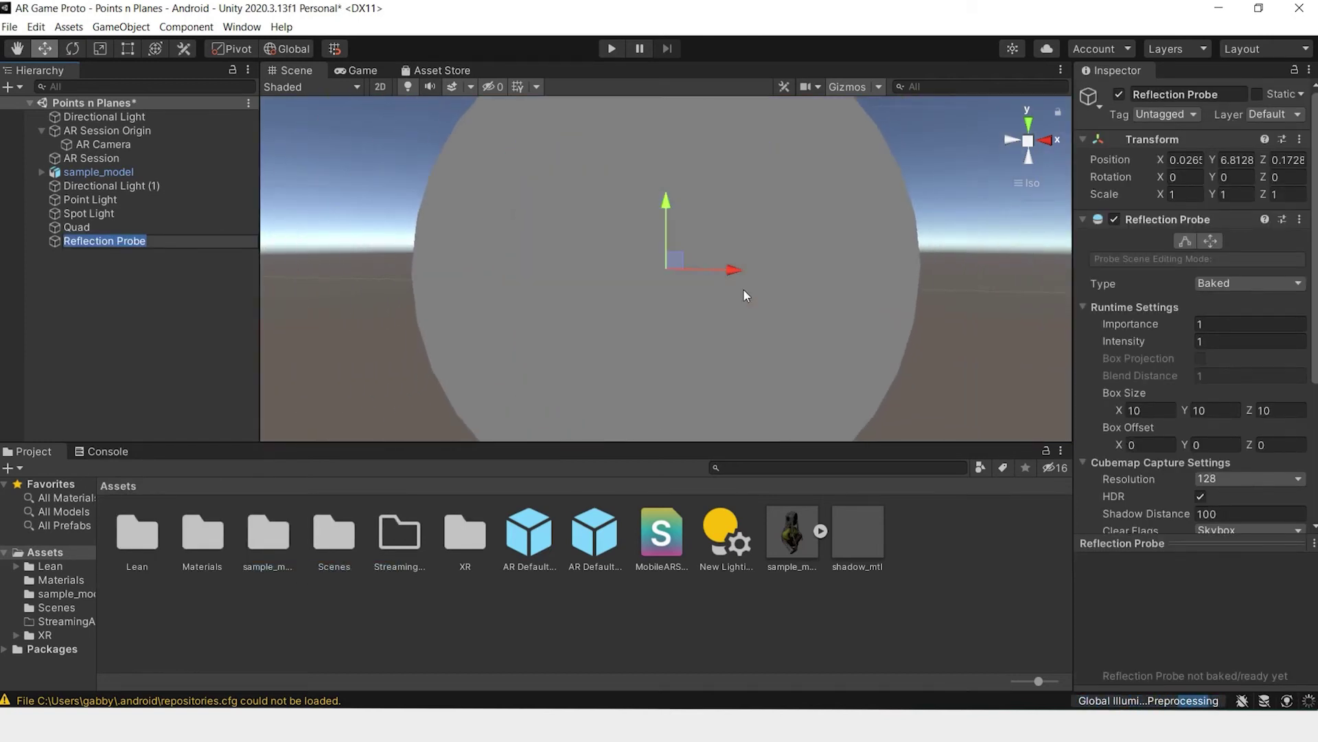
{"action": "left_click_drag", "start_coordinate": [741, 289], "coordinate": [722, 214], "text": "alt"}
{"action": "left_click", "coordinate": [722, 214]}
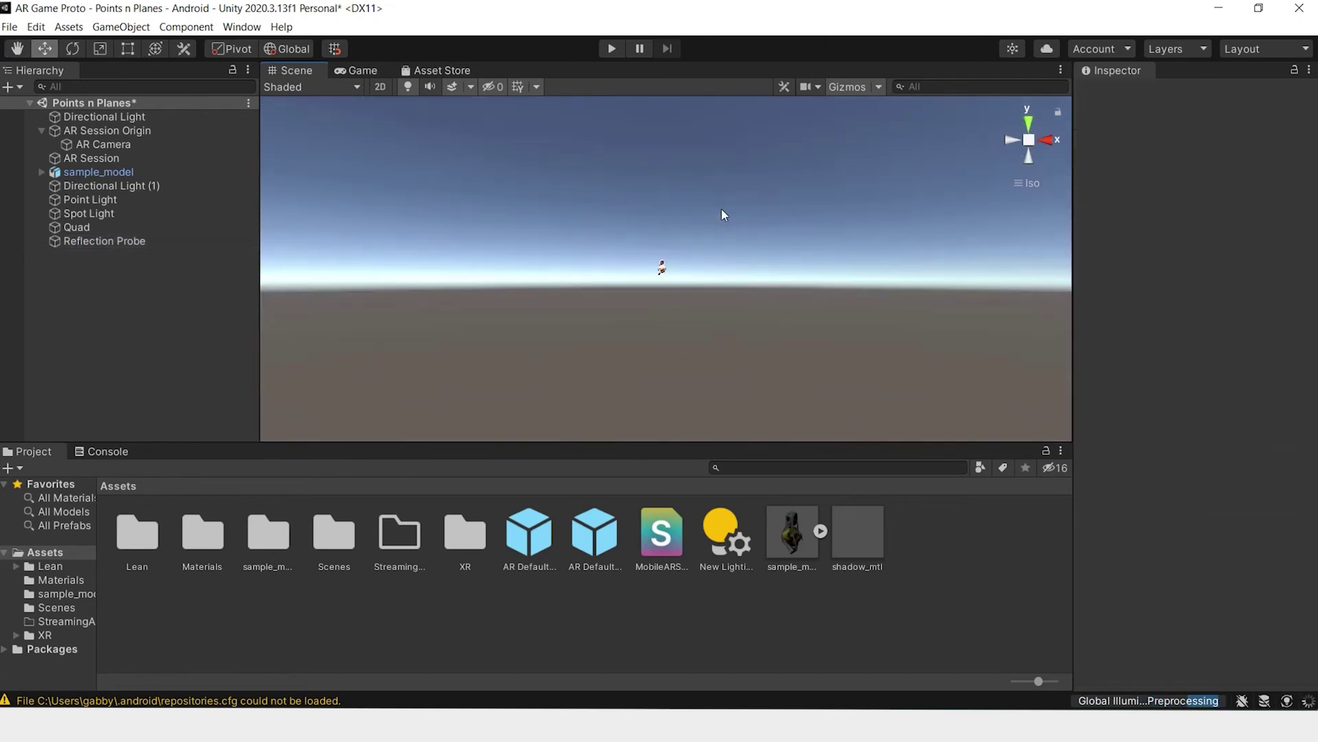
Change the Reflection Probe's Type from Baked to Custom.
{"action": "left_click", "coordinate": [96, 241]}
{"action": "scroll", "coordinate": [787, 234], "scroll_direction": "up", "scroll_amount": 2}
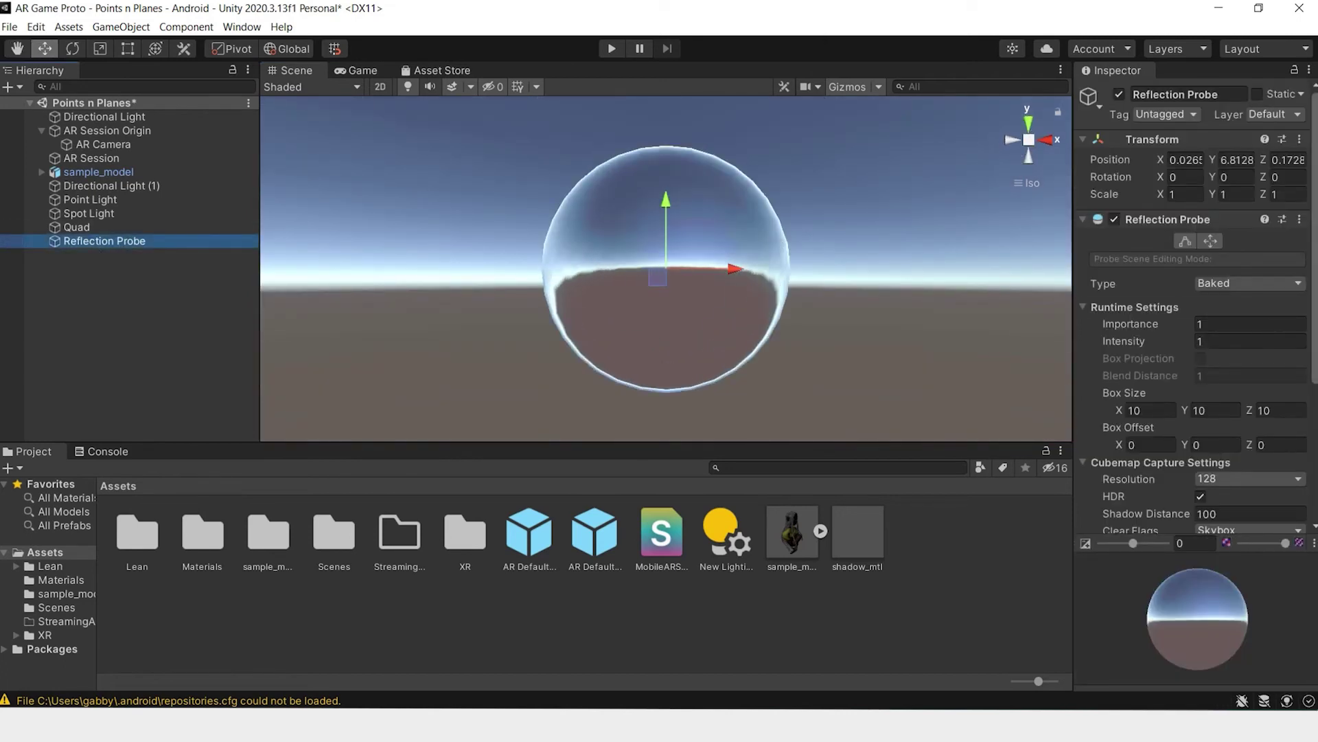
{"action": "left_click", "coordinate": [1254, 282]}
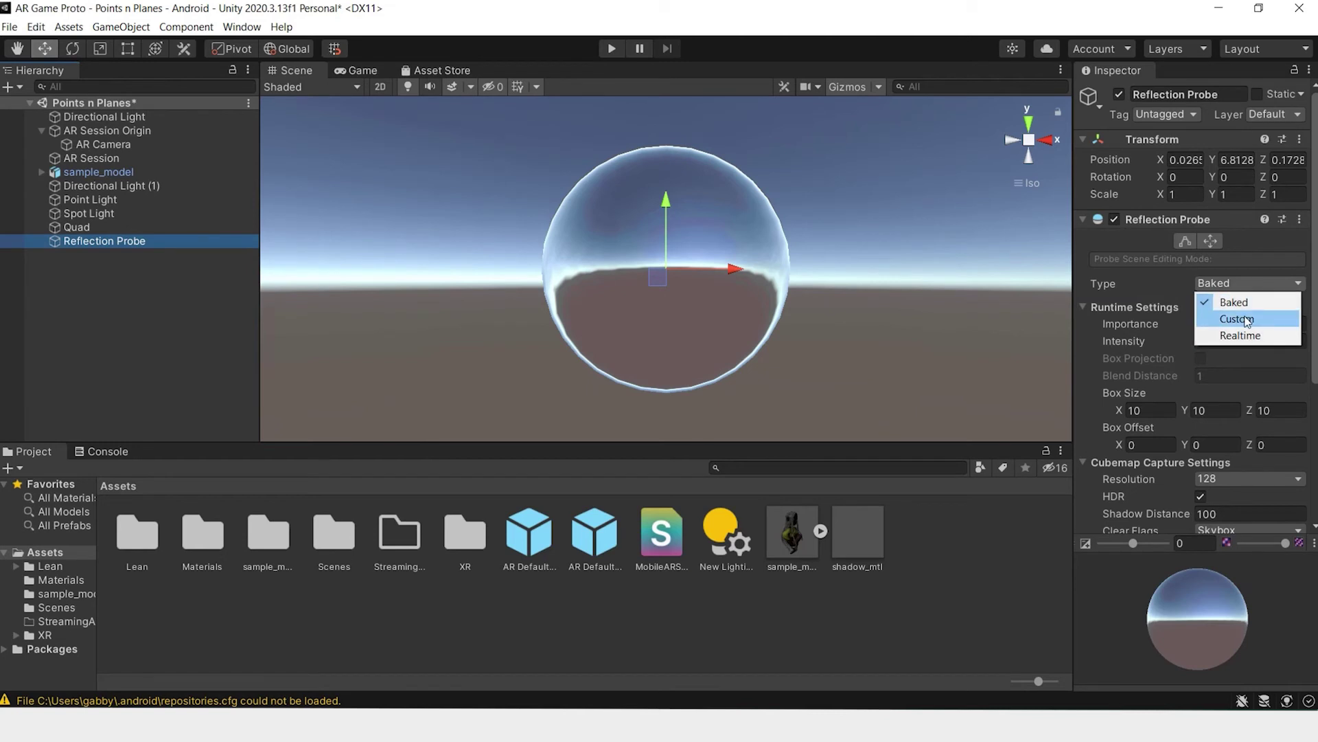
{"action": "left_click", "coordinate": [1244, 315]}
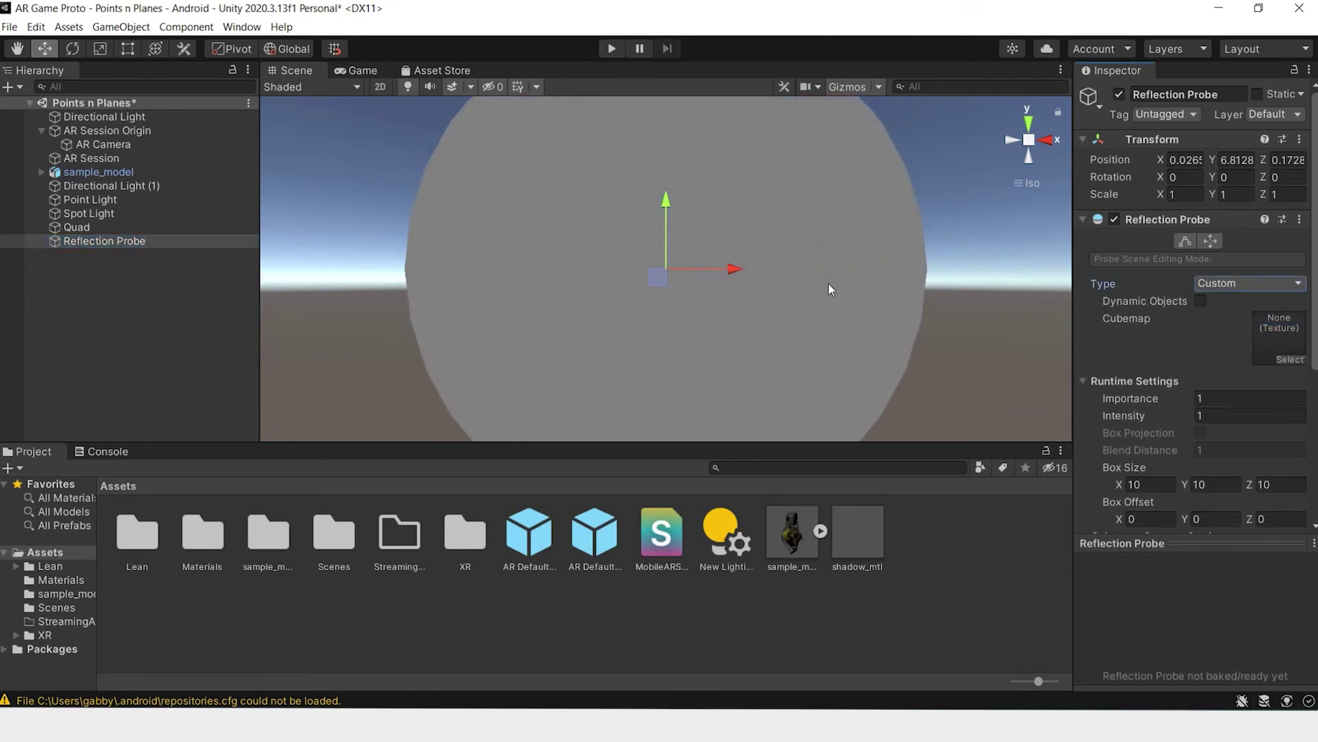
{"action": "scroll", "coordinate": [828, 283], "scroll_direction": "up", "scroll_amount": 3}
{"action": "scroll", "coordinate": [822, 281], "scroll_direction": "up", "scroll_amount": 2}
{"action": "middle_click_drag", "start_coordinate": [712, 285], "coordinate": [806, 272]}
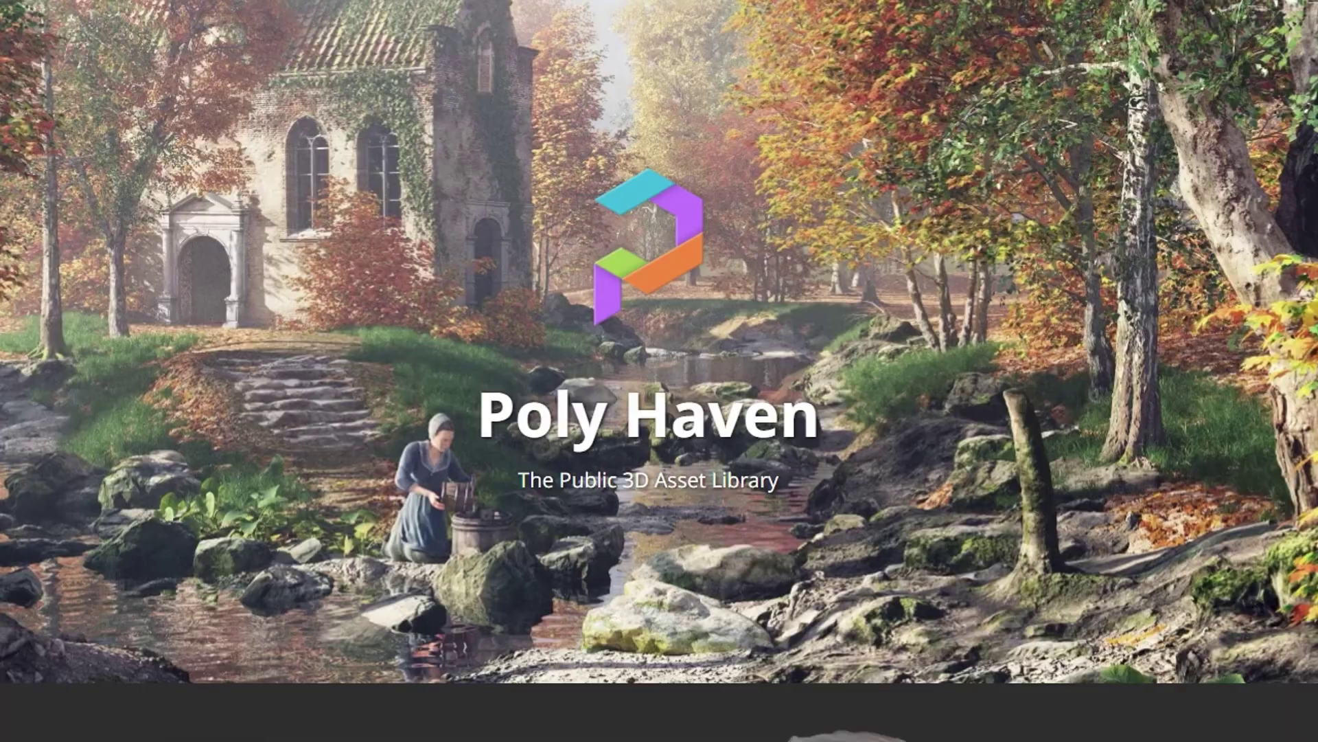
Go from the Poly Haven home page to the All HDRIs catalogue via Browse HDRIs.
{"action": "scroll", "coordinate": [1184, 347], "scroll_direction": "down", "scroll_amount": 6}
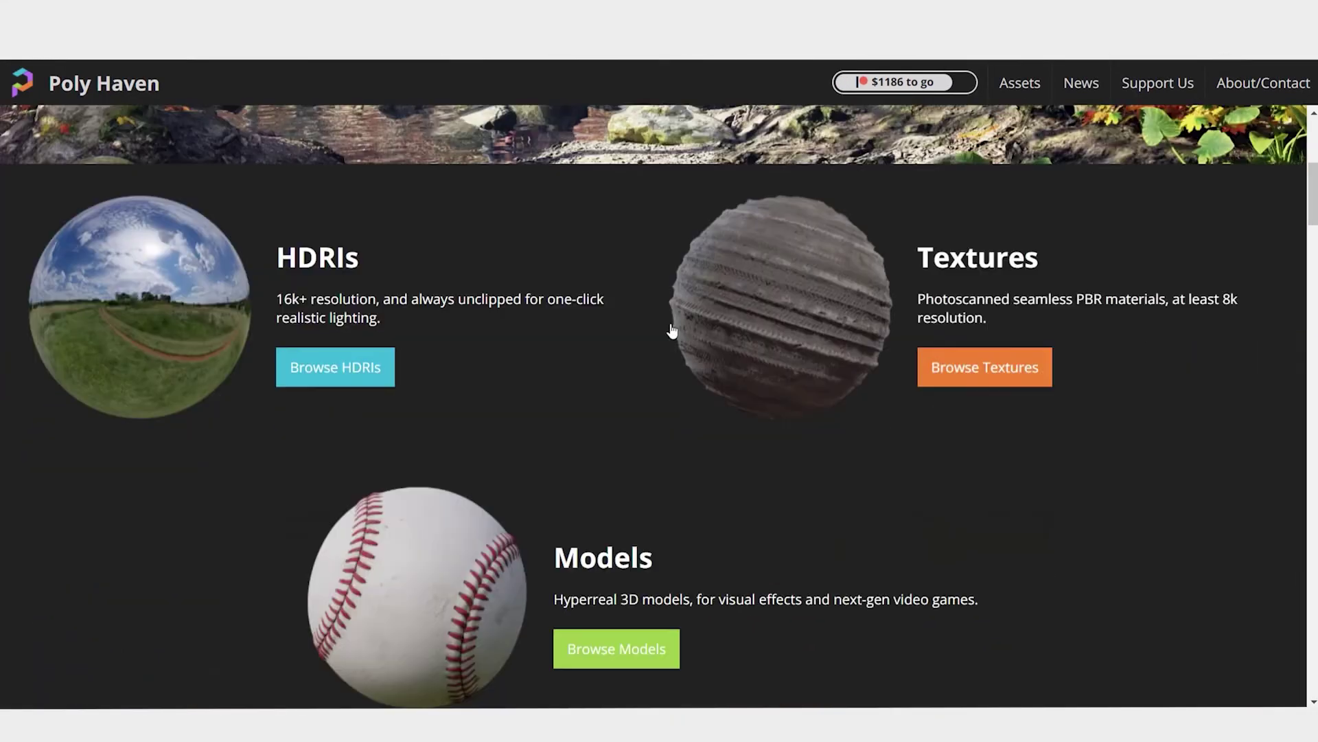
{"action": "left_click", "coordinate": [363, 358]}
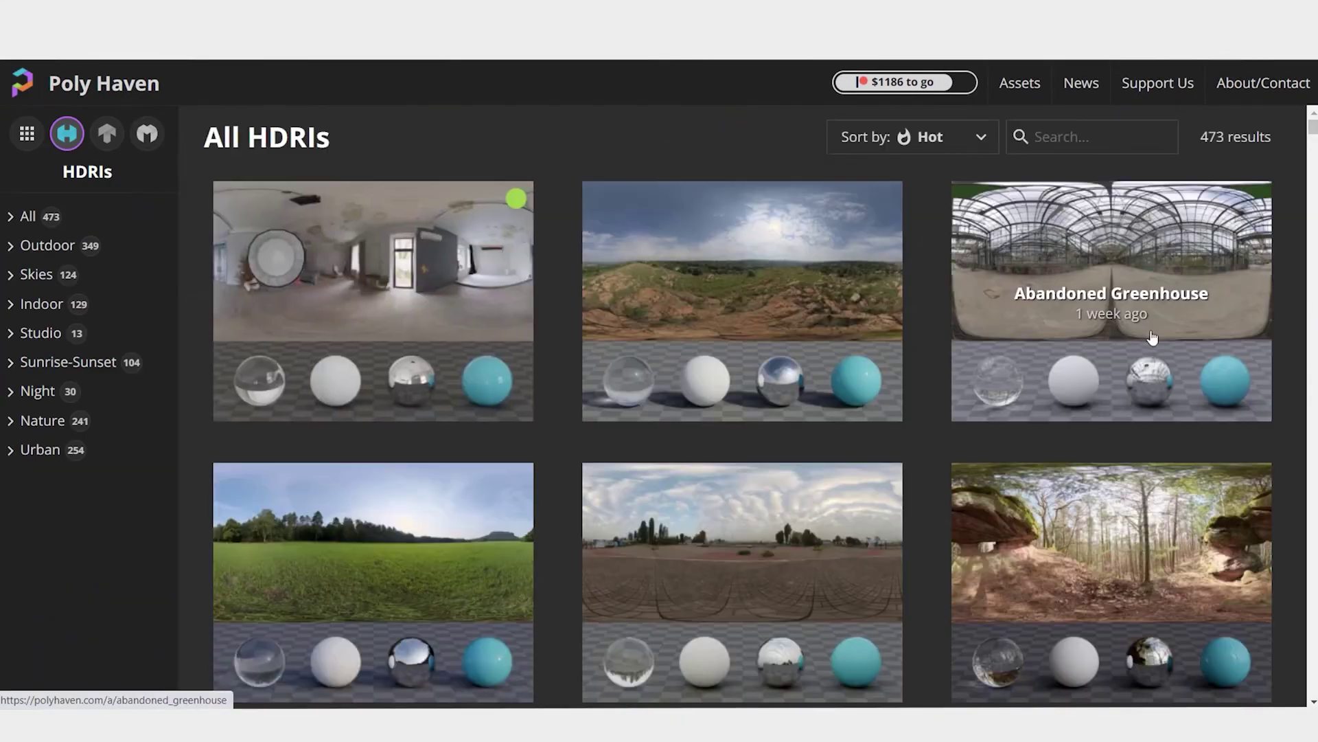
{"action": "scroll", "coordinate": [1091, 302], "scroll_direction": "down", "scroll_amount": 4}
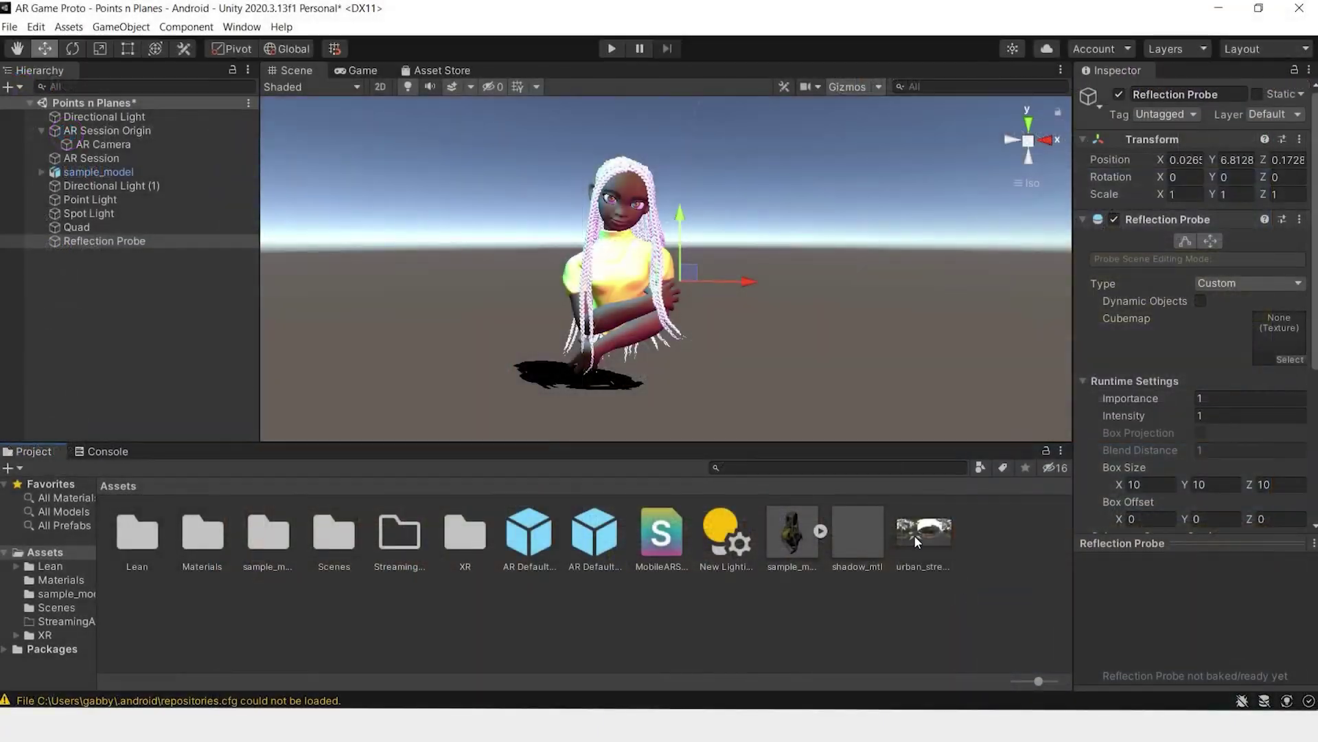
Set the urban_street_01_2k HDR's Texture Shape to Cube.
{"action": "left_click", "coordinate": [923, 535]}
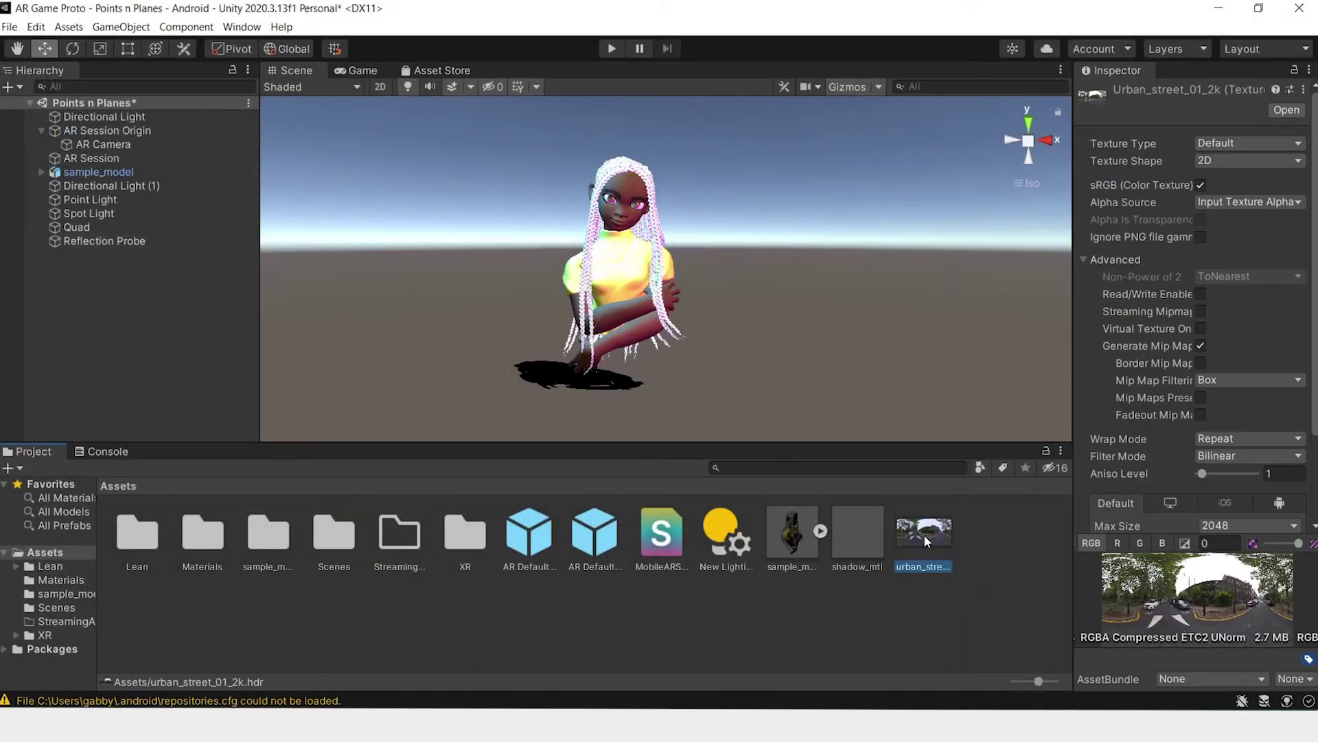
{"action": "left_click", "coordinate": [1228, 160]}
{"action": "left_click", "coordinate": [1233, 195]}
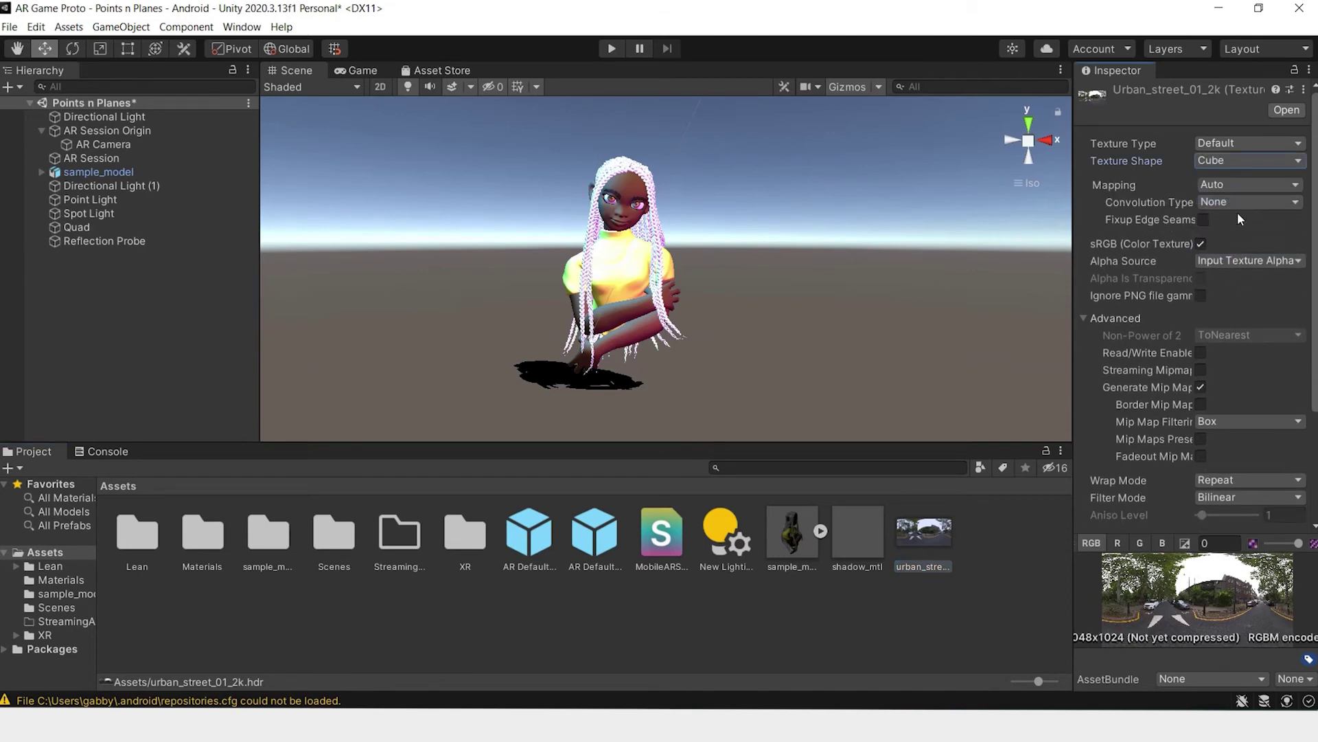
{"action": "scroll", "coordinate": [1282, 493], "scroll_direction": "down", "scroll_amount": 4}
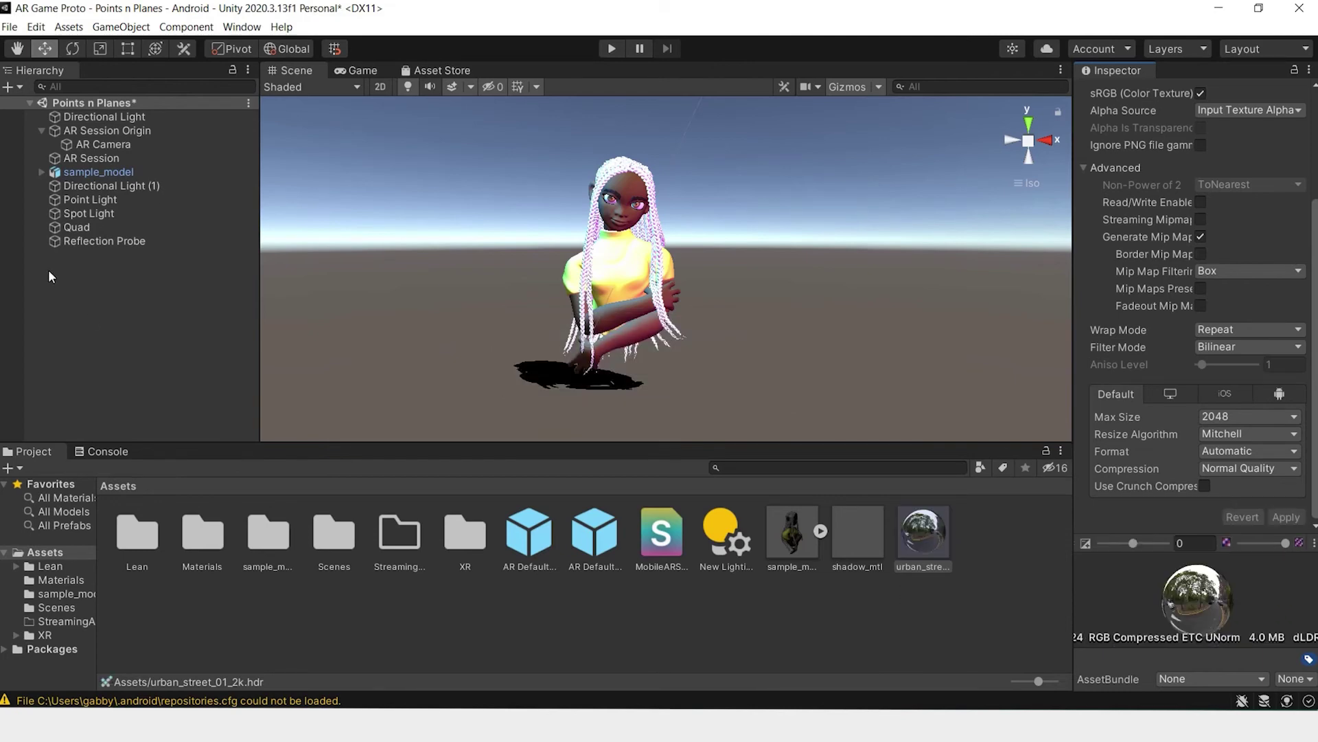
Assign urban_street_01_2k as the Reflection Probe's custom cubemap and review the character.
{"action": "left_click", "coordinate": [104, 241]}
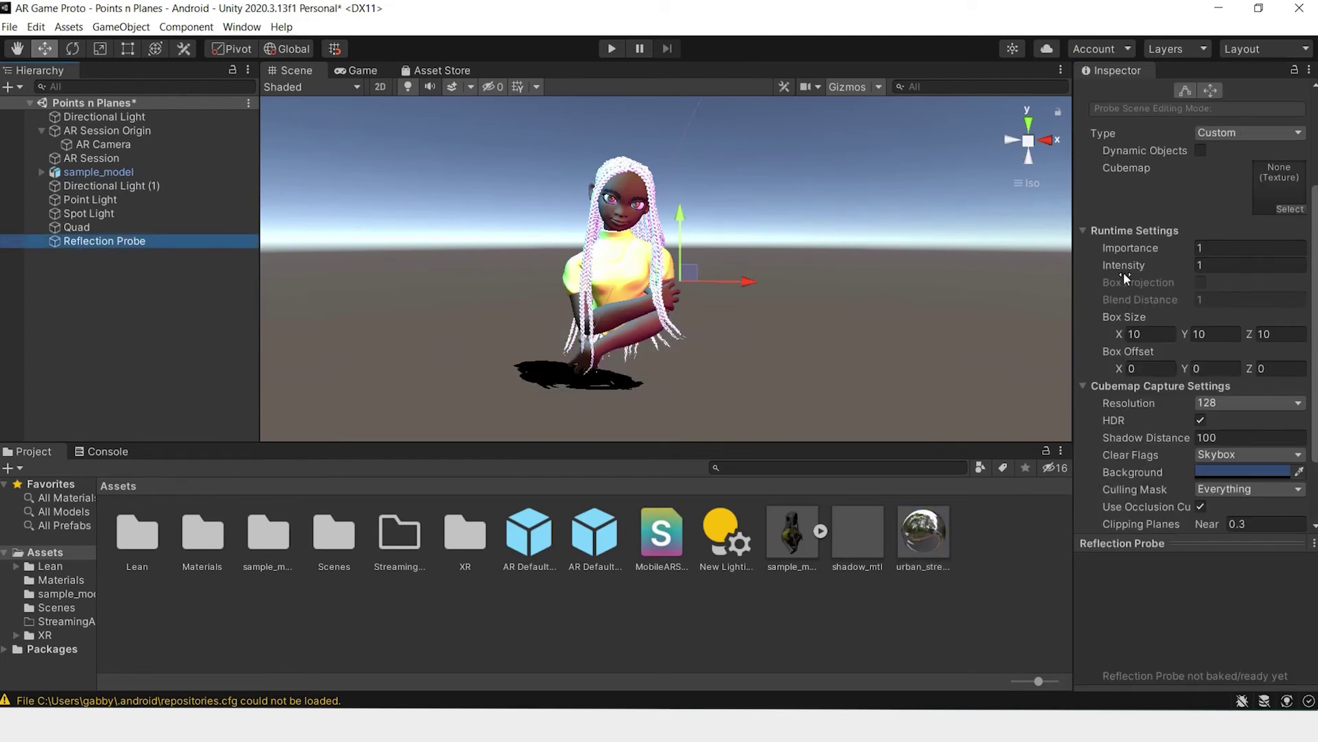
{"action": "left_click_drag", "start_coordinate": [1281, 191], "coordinate": [1281, 191]}
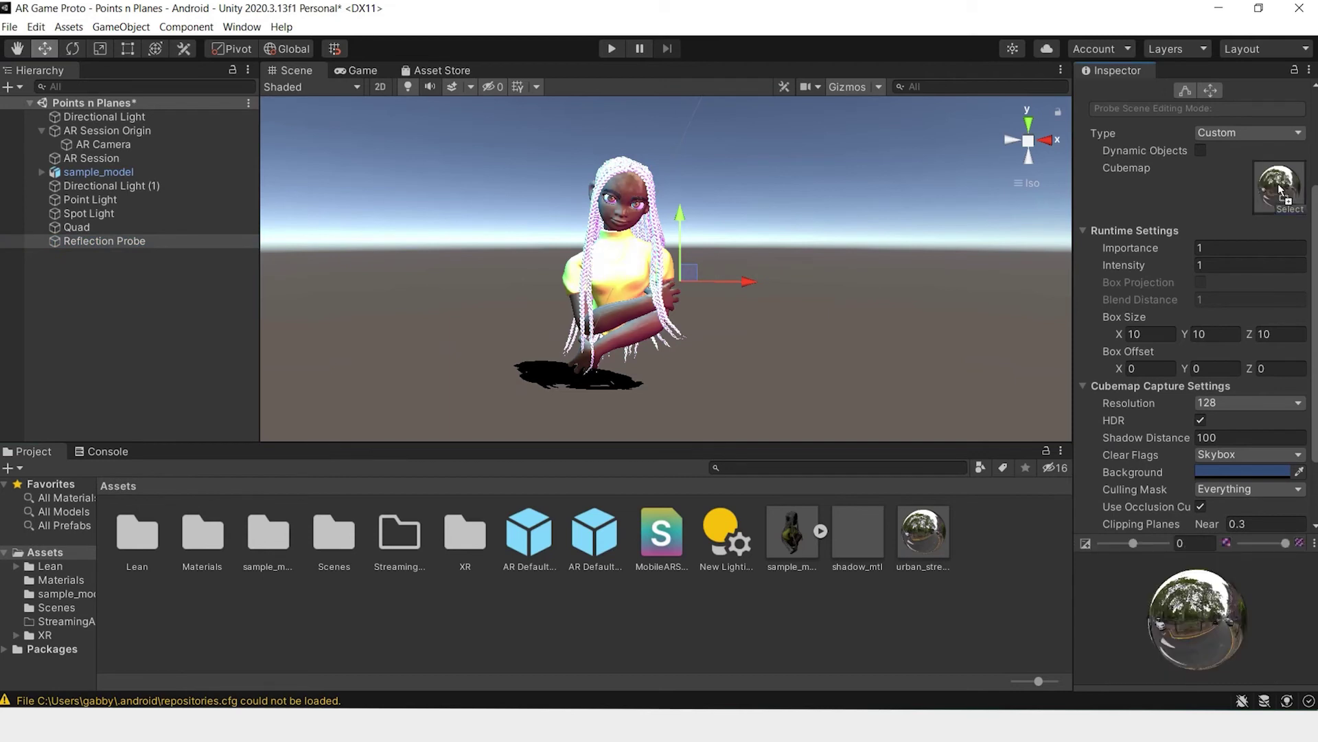
{"action": "scroll", "coordinate": [694, 262], "scroll_direction": "up", "scroll_amount": 5}
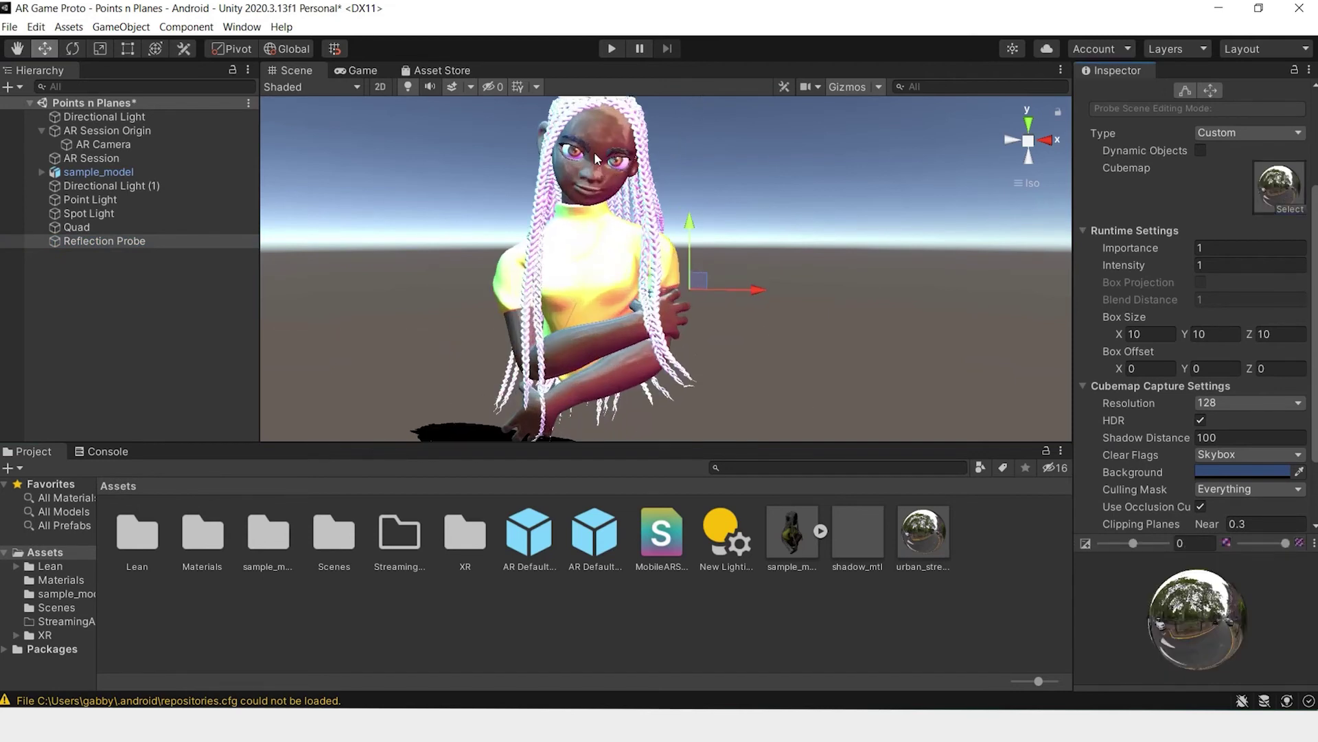
{"action": "middle_click_drag", "start_coordinate": [595, 158], "coordinate": [691, 252]}
{"action": "left_click_drag", "start_coordinate": [693, 253], "coordinate": [769, 440], "text": "alt"}
{"action": "middle_click_drag", "start_coordinate": [770, 432], "coordinate": [803, 320]}
{"action": "scroll", "coordinate": [806, 313], "scroll_direction": "down", "scroll_amount": 2}
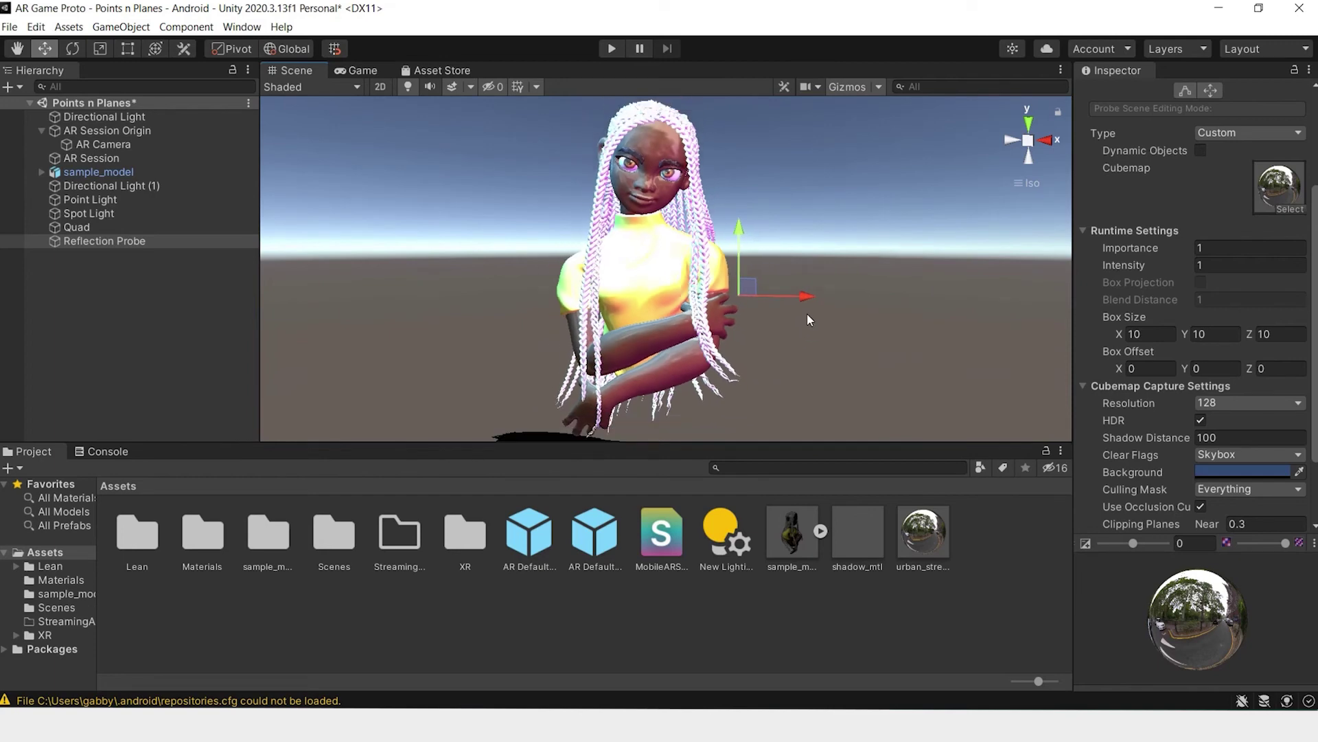
Create a skin_mtl material and apply it to the character's skin.
{"action": "right_click", "coordinate": [765, 646]}
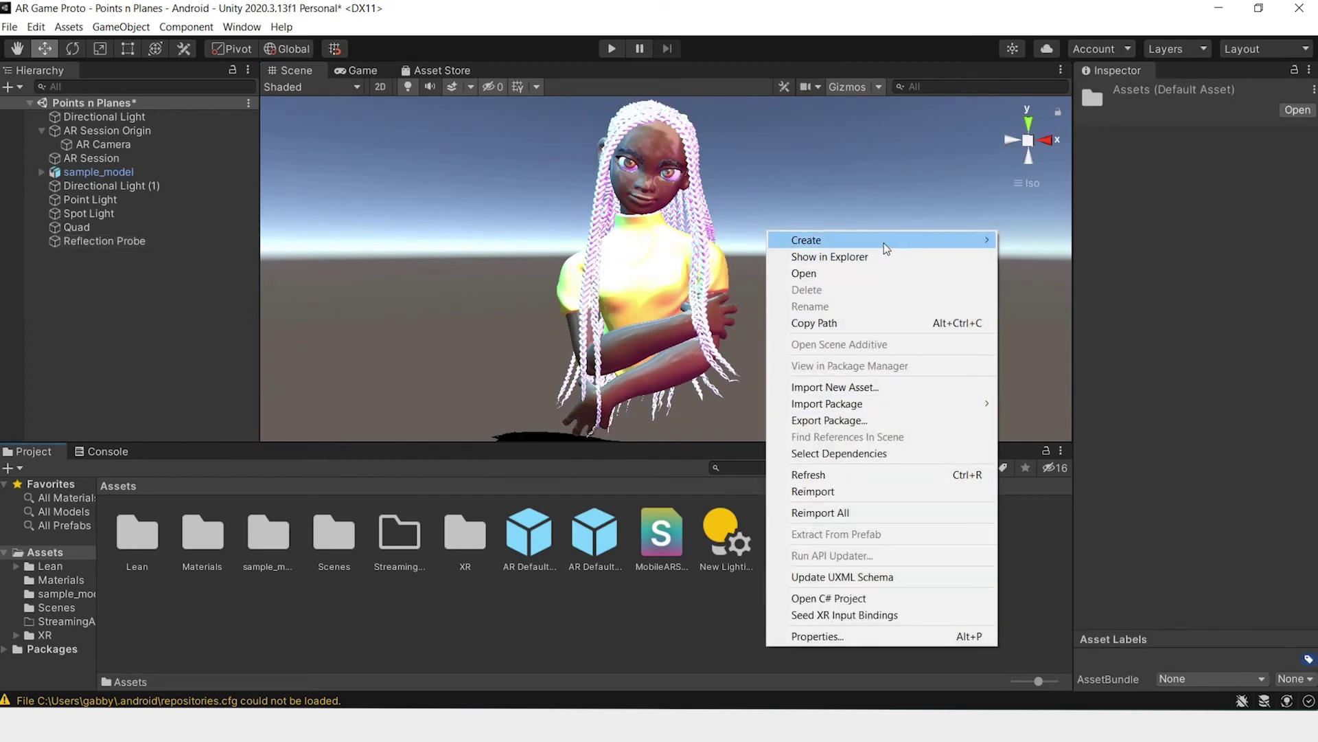
{"action": "mouse_move", "coordinate": [884, 241]}
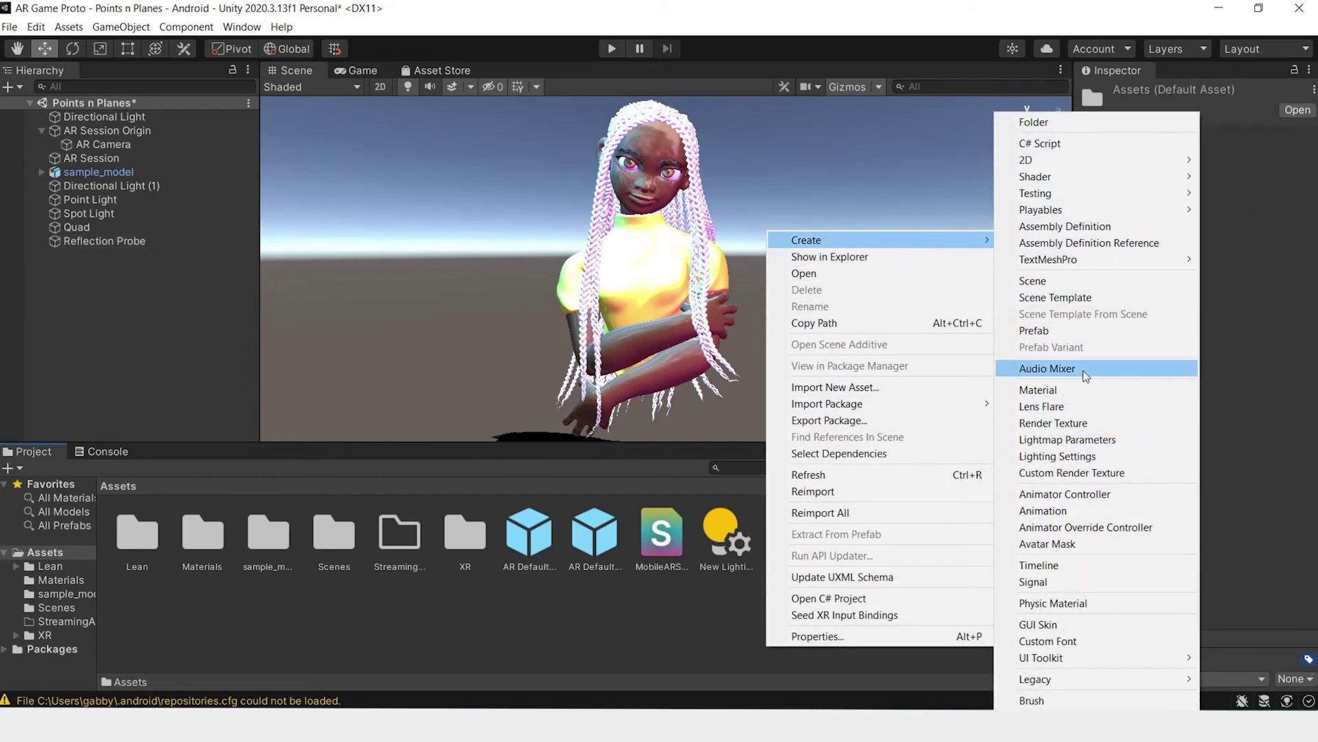
{"action": "left_click", "coordinate": [1080, 389]}
{"action": "type", "text": "skin_mtl"}
{"action": "key", "text": "Return"}
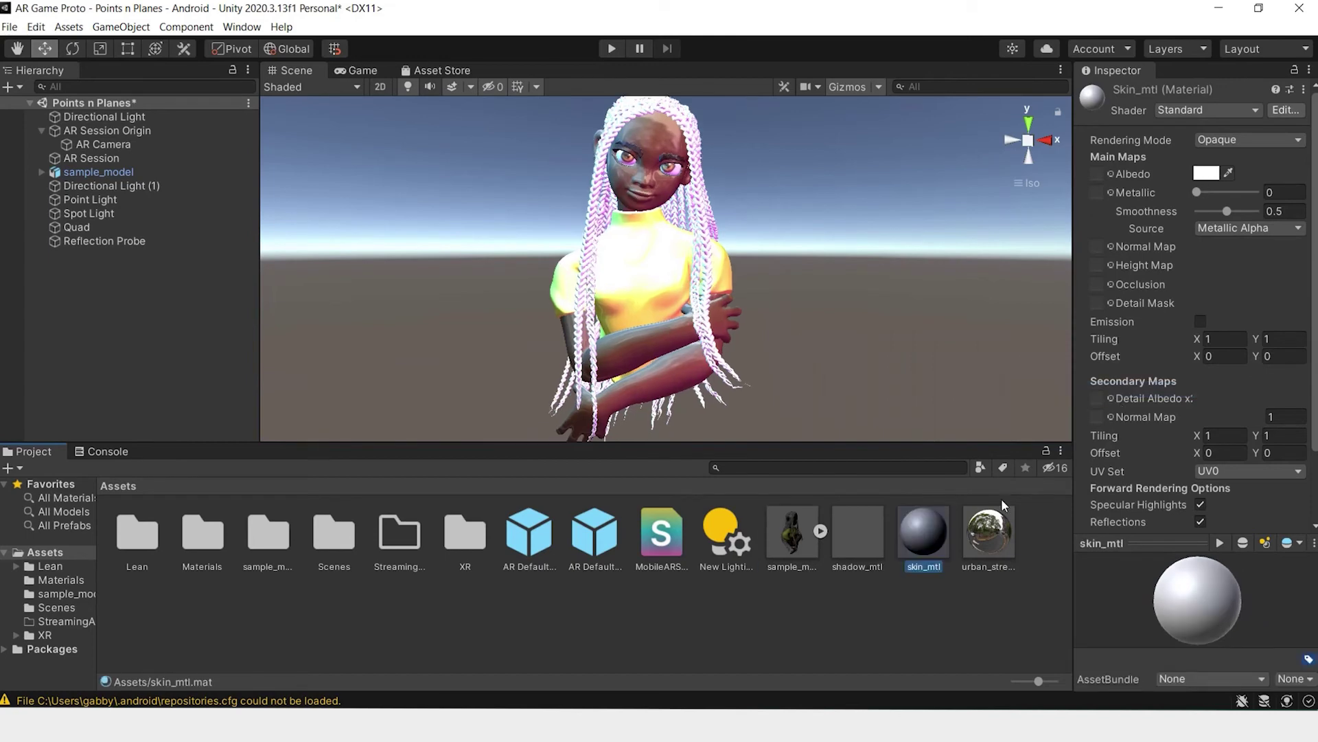
{"action": "left_click_drag", "start_coordinate": [893, 487], "coordinate": [663, 165]}
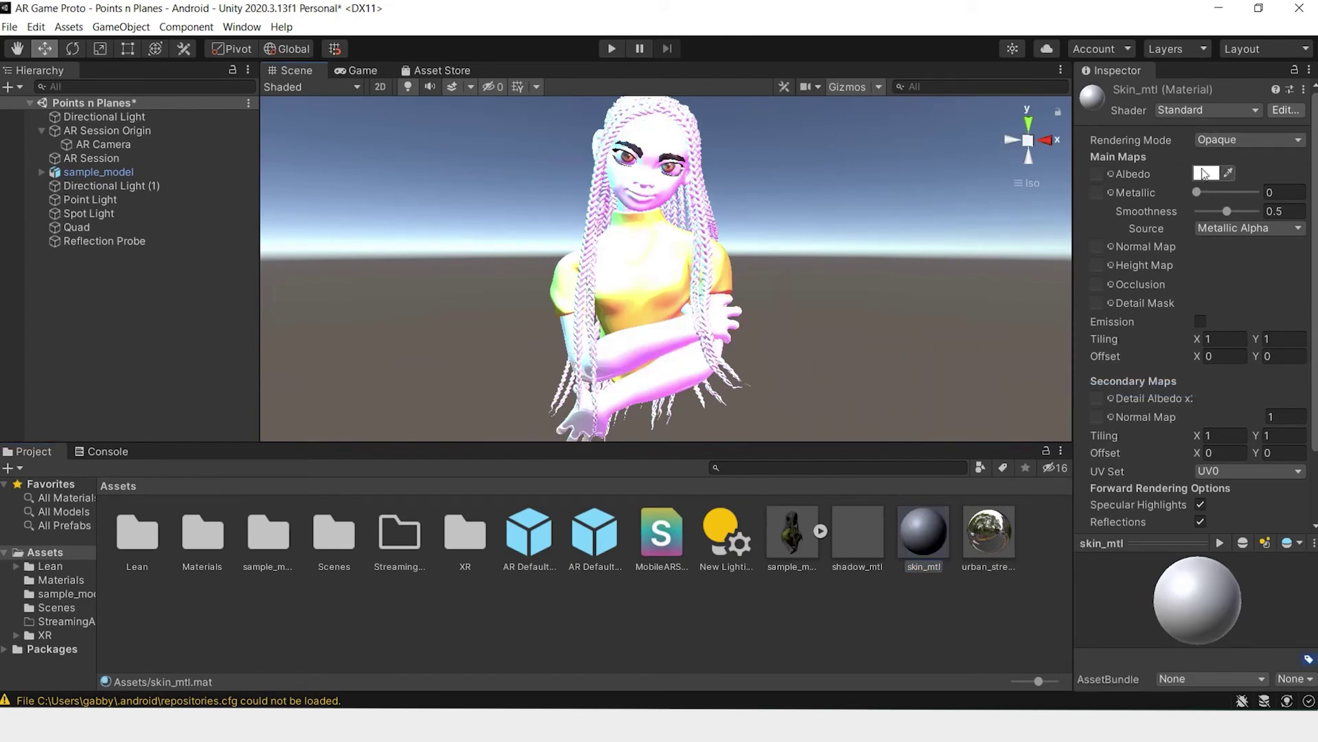
Set the skin_mtl base colour to dark brown.
{"action": "left_click", "coordinate": [1203, 174]}
{"action": "left_click", "coordinate": [1296, 282]}
{"action": "left_click_drag", "start_coordinate": [1258, 307], "coordinate": [1256, 312]}
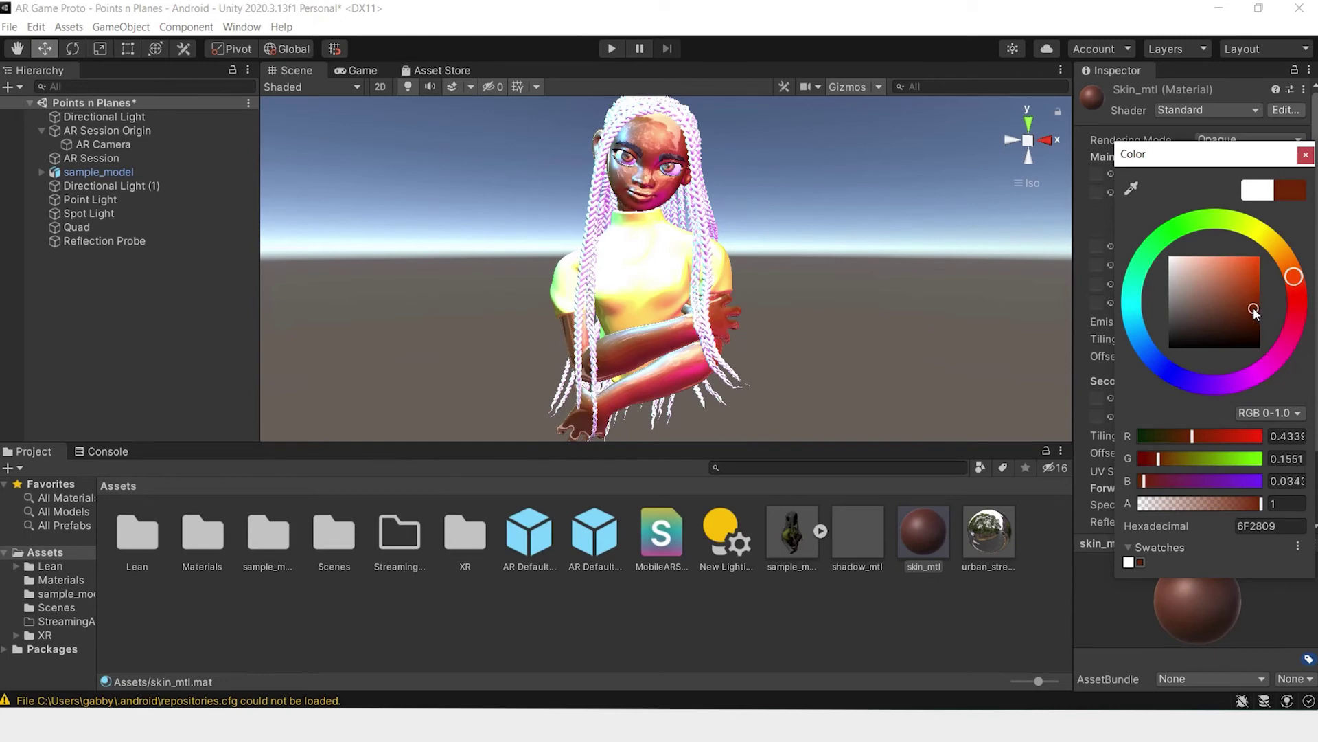
{"action": "left_click", "coordinate": [1306, 156]}
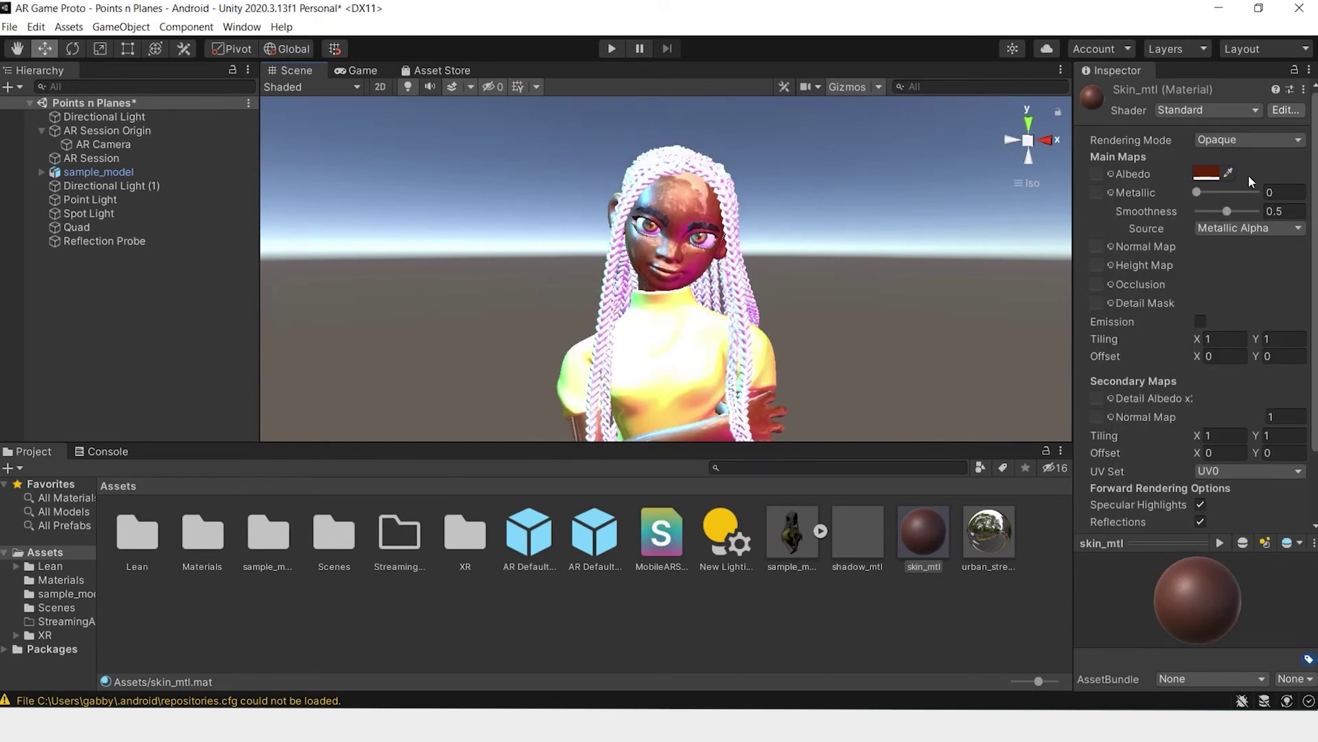
Raise skin_mtl's smoothness near maximum and metallic to about 0.97.
{"action": "left_click_drag", "start_coordinate": [1230, 211], "coordinate": [1259, 215]}
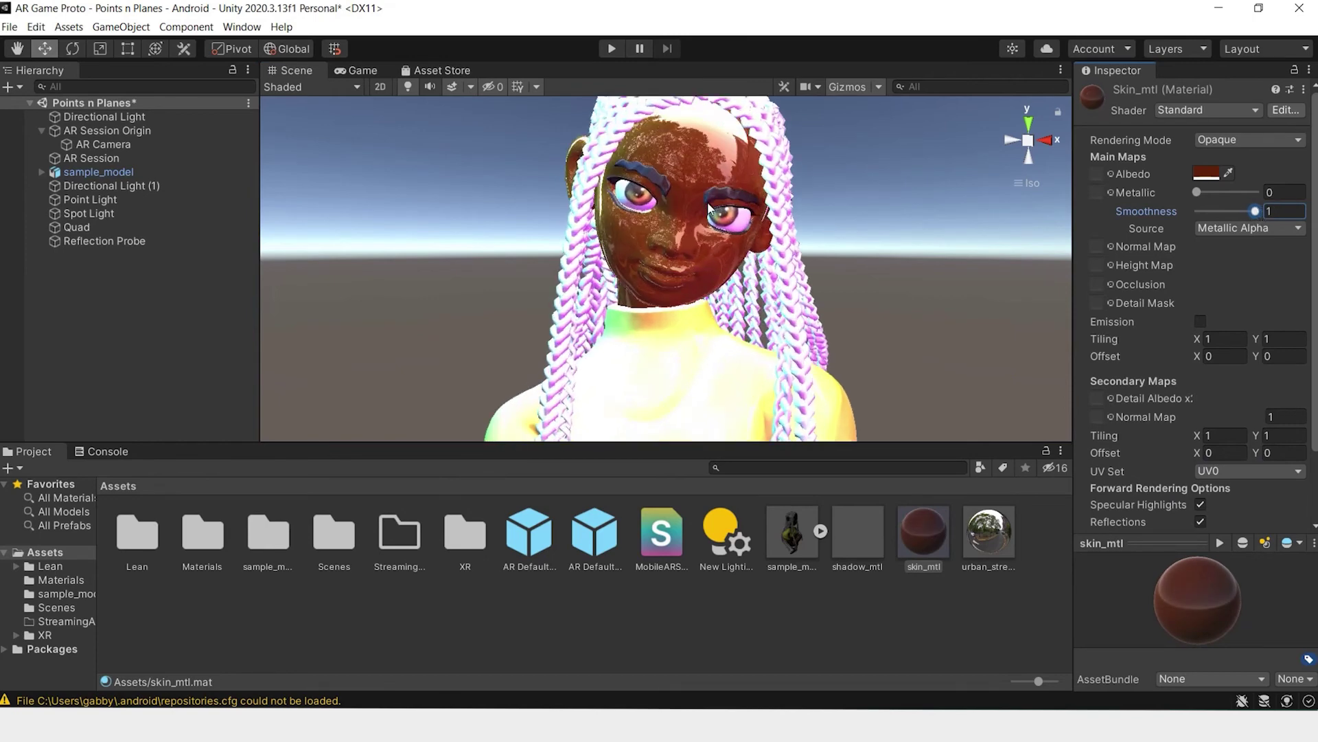
{"action": "key", "text": "alt"}
{"action": "left_click", "coordinate": [732, 158], "text": "alt"}
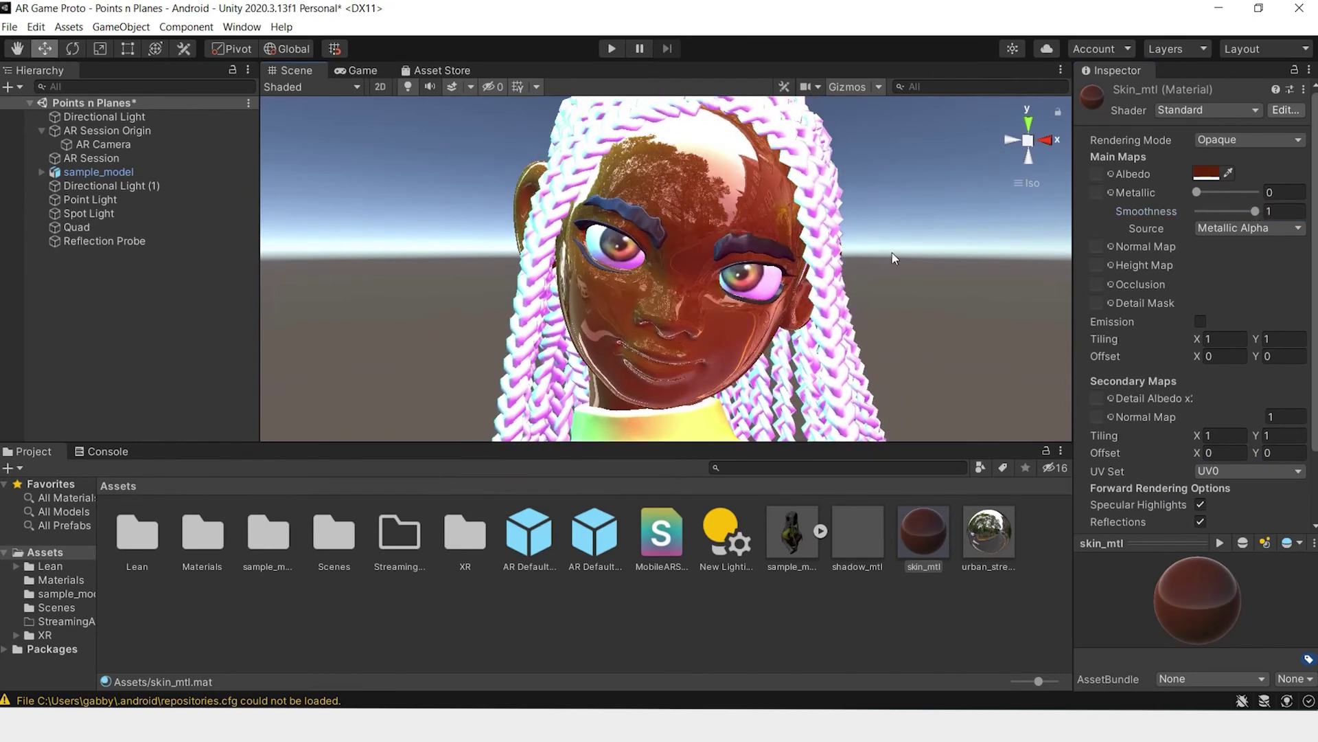
{"action": "left_click_drag", "start_coordinate": [1206, 196], "coordinate": [1256, 199]}
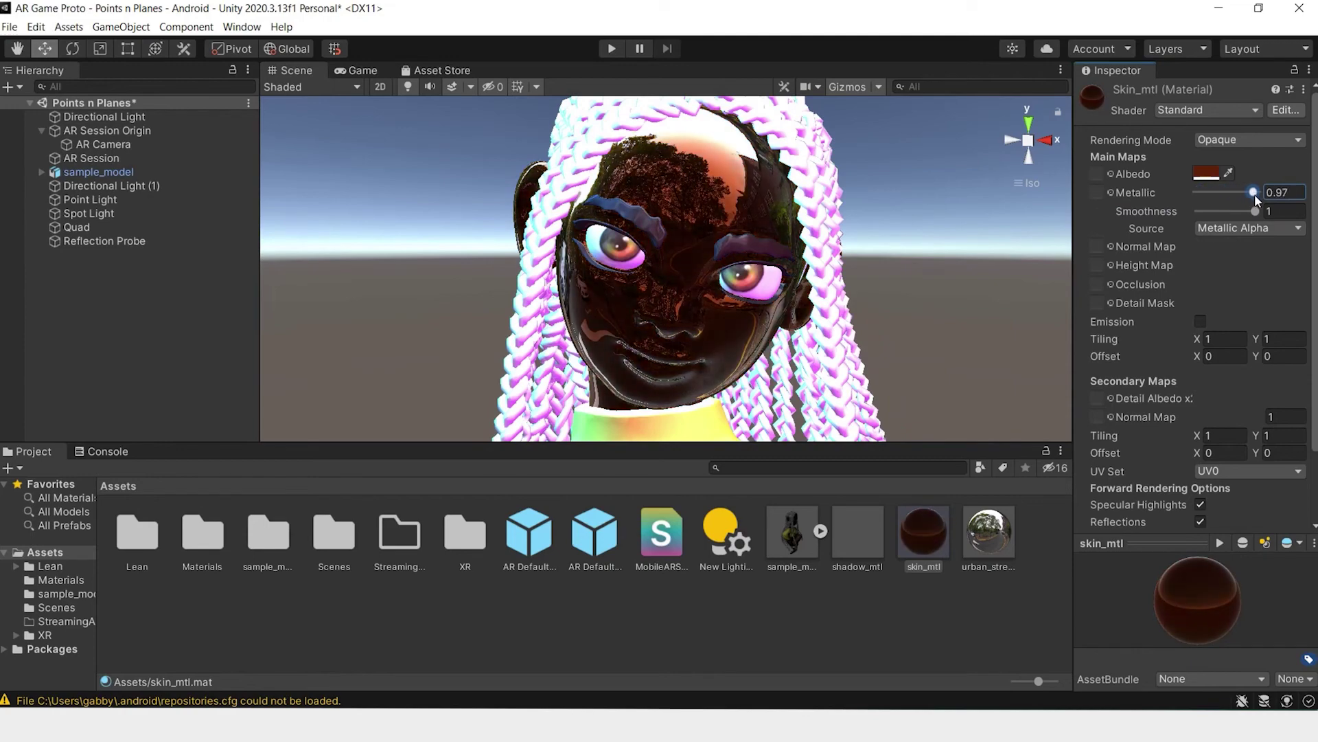
{"action": "scroll", "coordinate": [636, 291], "scroll_direction": "down", "scroll_amount": 5}
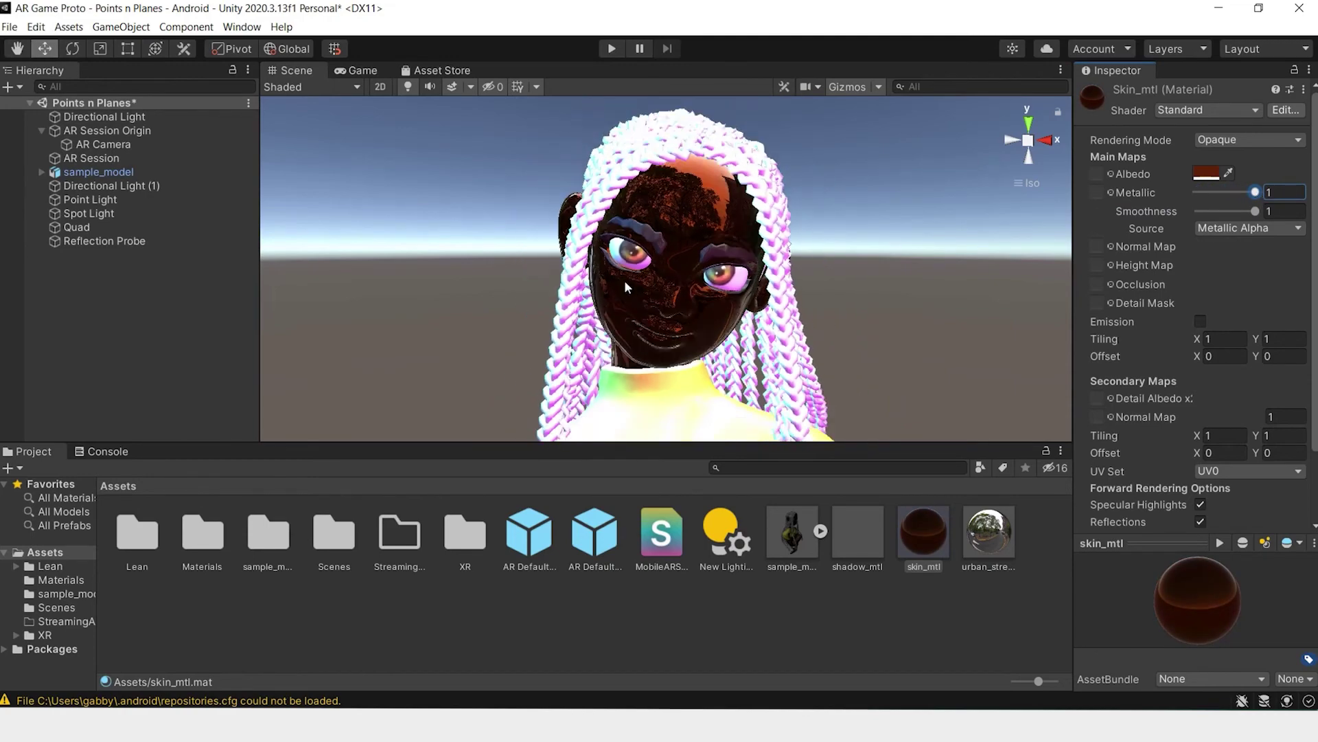
{"action": "left_click_drag", "start_coordinate": [509, 269], "coordinate": [638, 295], "text": "alt"}
Set skin_mtl to Metallic 0 and Smoothness 0.5.
{"action": "left_click_drag", "start_coordinate": [1255, 192], "coordinate": [1156, 195]}
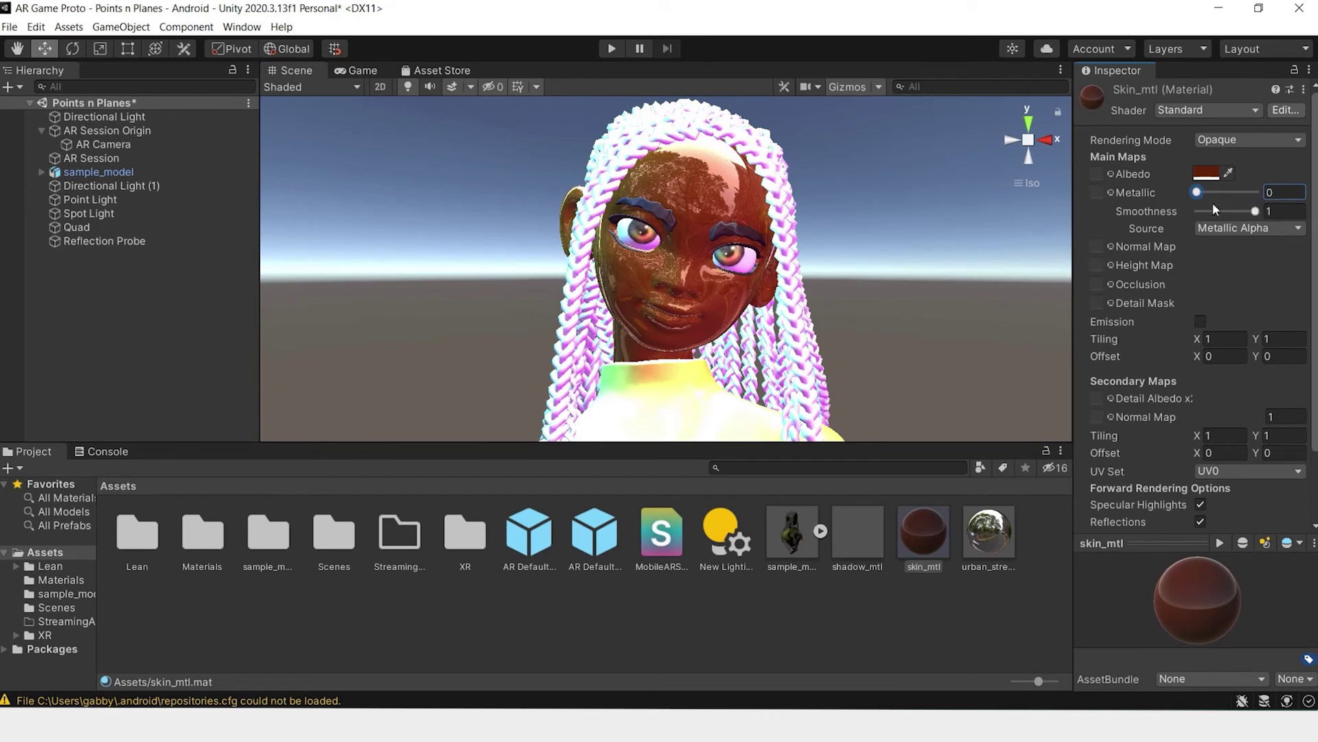
{"action": "left_click", "coordinate": [1276, 211]}
{"action": "type", "text": "0.5"}
{"action": "scroll", "coordinate": [1236, 310], "scroll_direction": "down", "scroll_amount": 2}
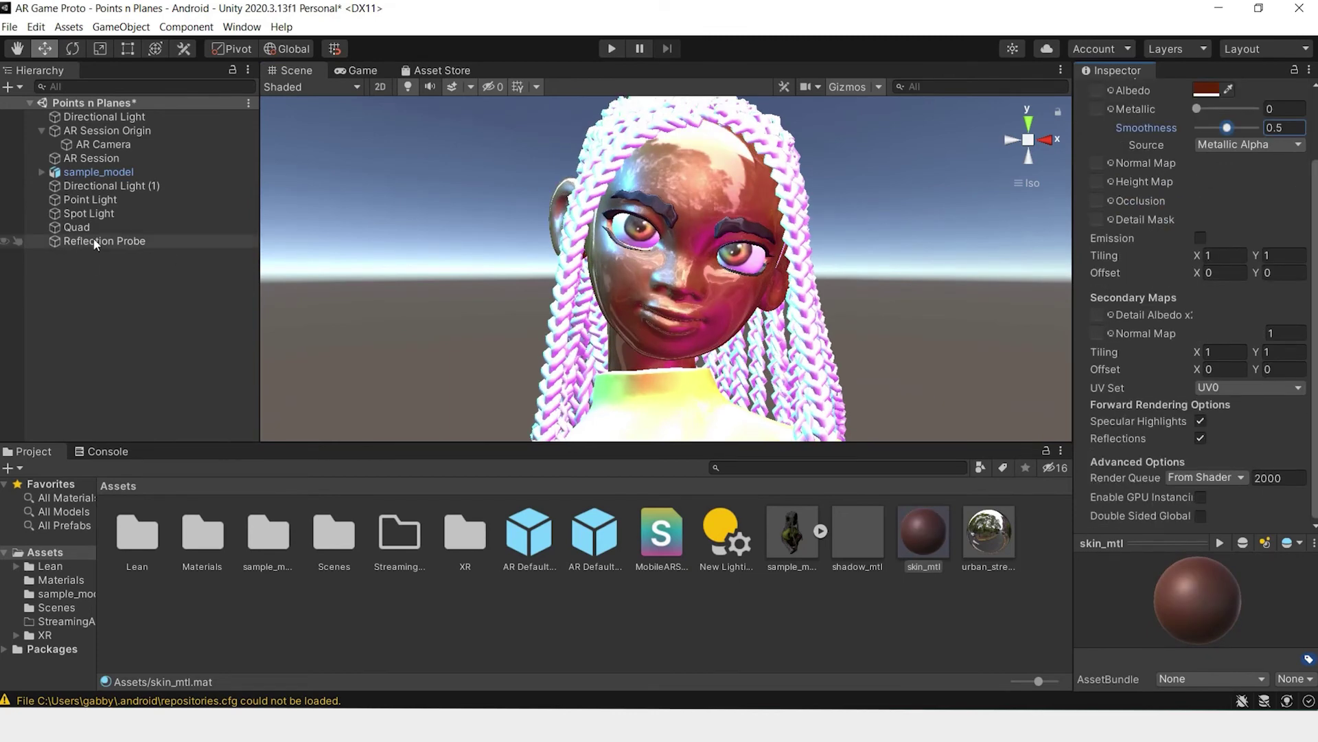
Lower the Reflection Probe's intensity to 0.2.
{"action": "left_click", "coordinate": [97, 242]}
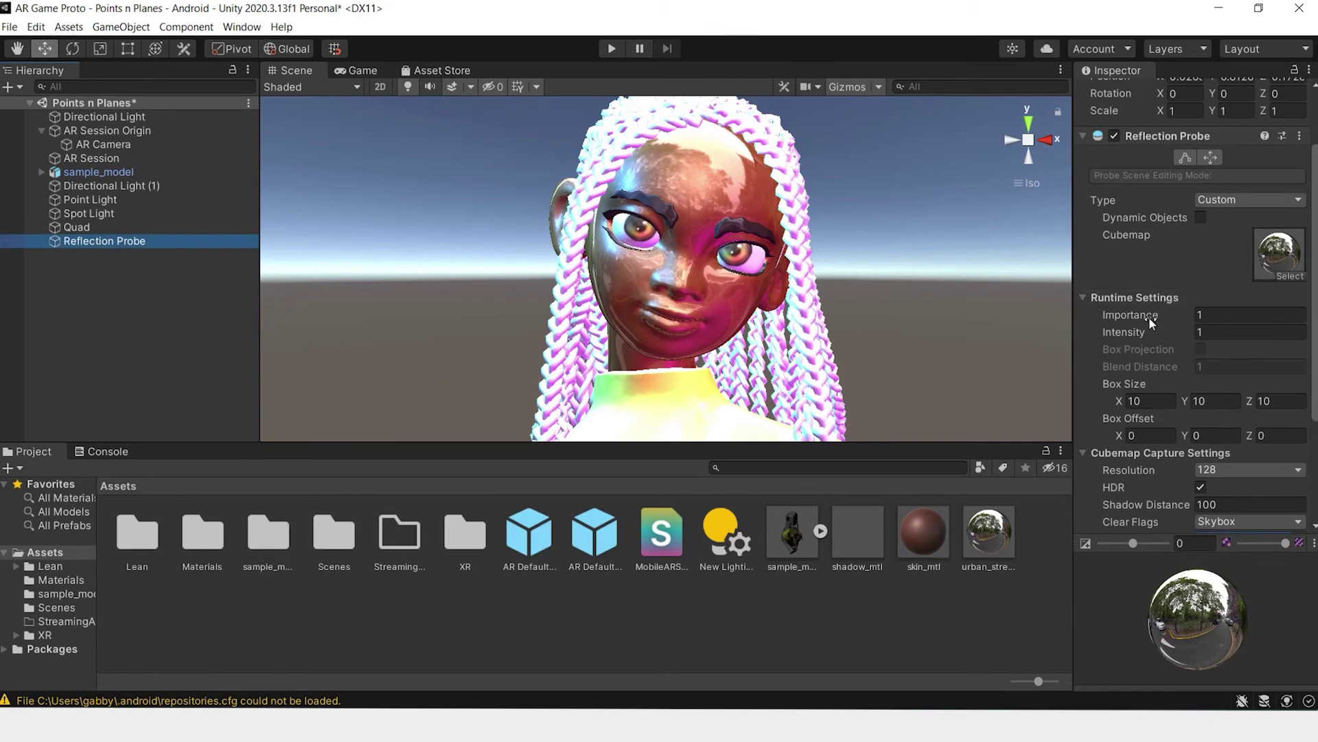
{"action": "left_click", "coordinate": [1230, 330]}
{"action": "left_click", "coordinate": [1230, 329]}
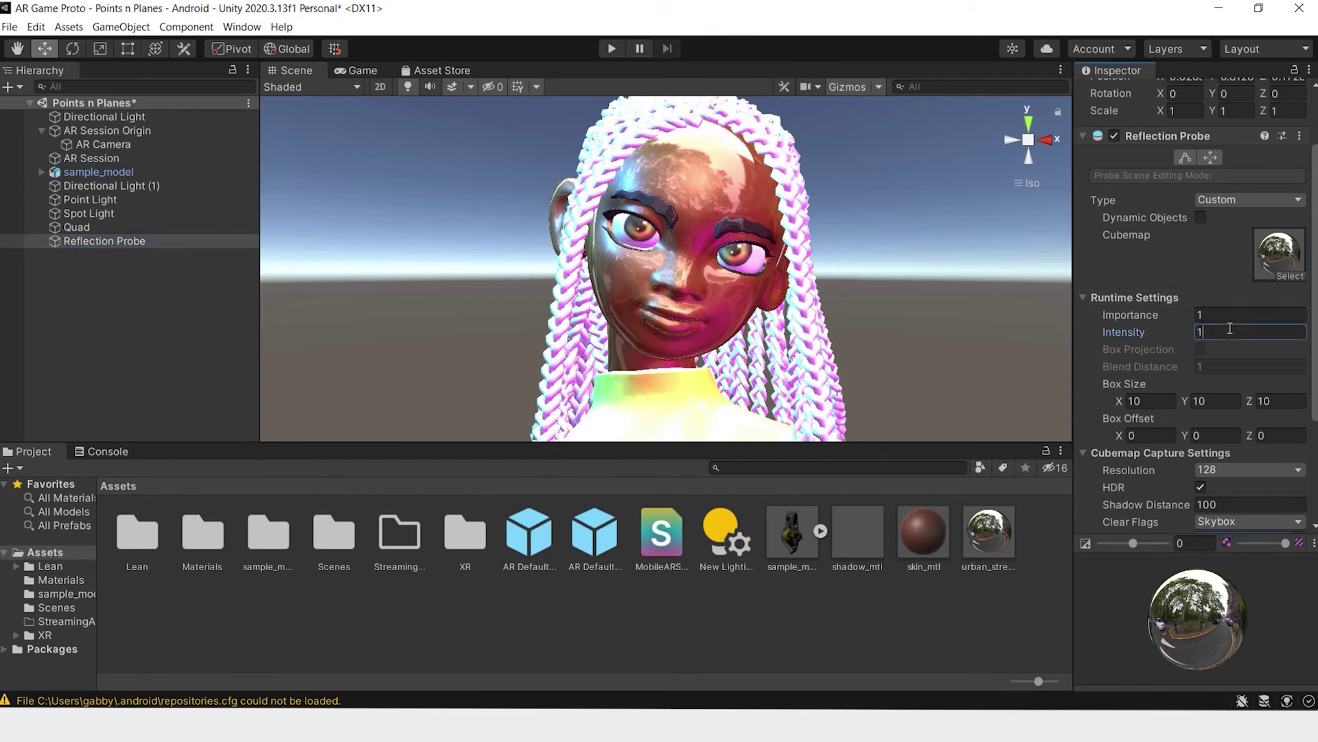
{"action": "key", "text": "BackSpace"}
{"action": "type", "text": "2"}
{"action": "left_click", "coordinate": [165, 241]}
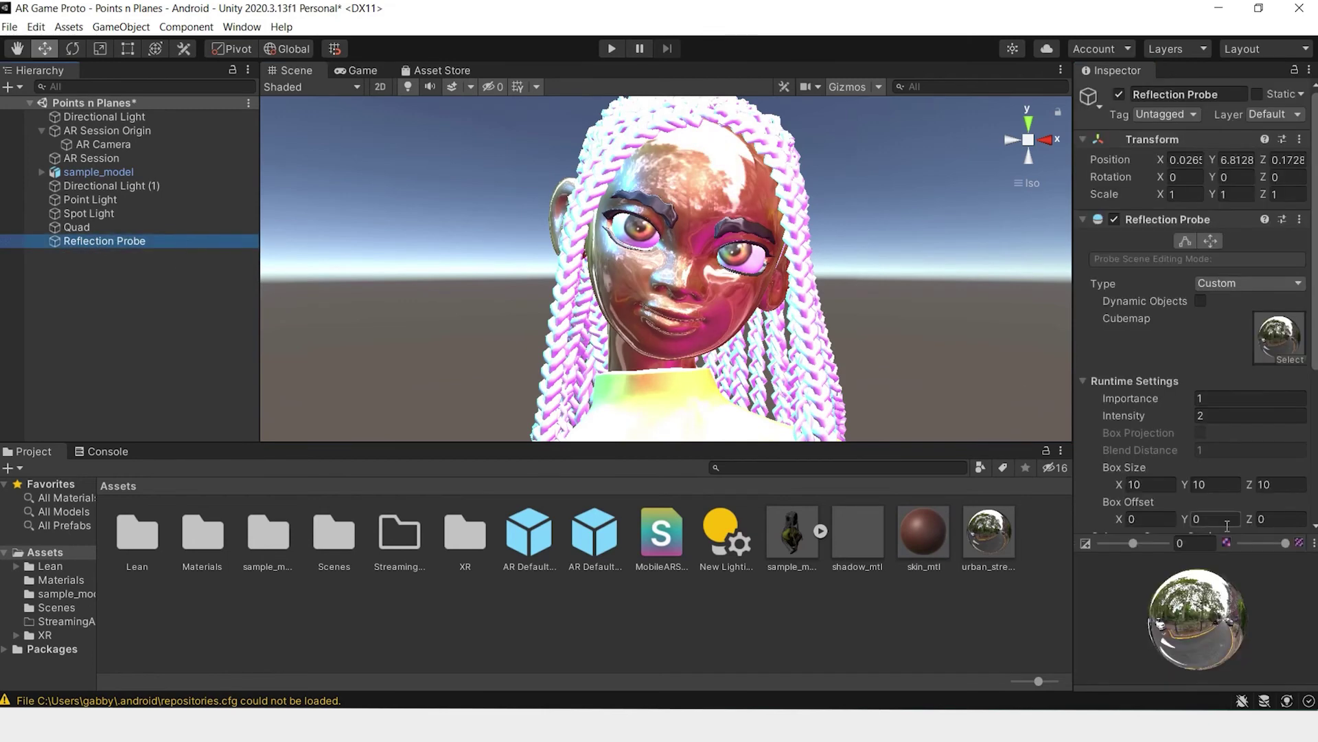
{"action": "scroll", "coordinate": [1203, 206], "scroll_direction": "down", "scroll_amount": 3}
Re-enter the probe intensity as 0.5, check the character's lighting, and save the scene.
{"action": "left_click", "coordinate": [1203, 174]}
{"action": "type", "text": "0.5"}
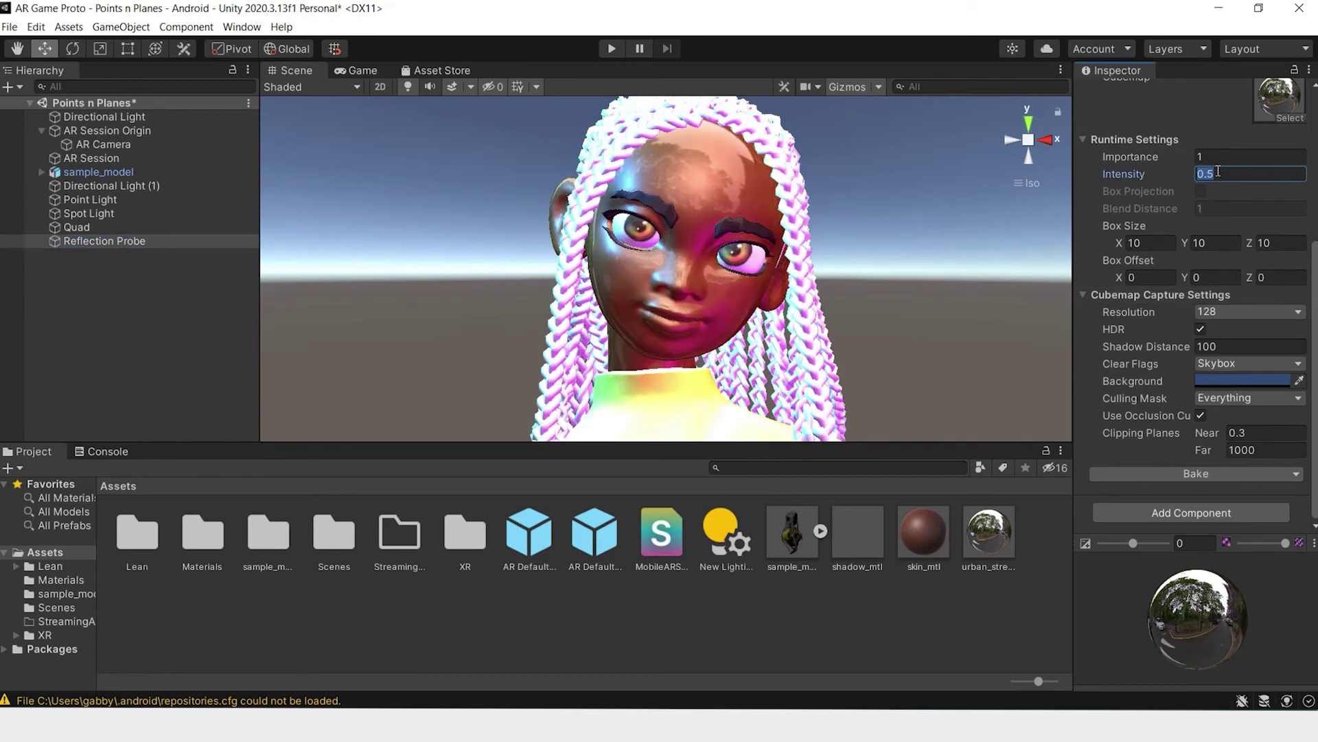
{"action": "left_click", "coordinate": [848, 242]}
{"action": "scroll", "coordinate": [848, 242], "scroll_direction": "down", "scroll_amount": 5}
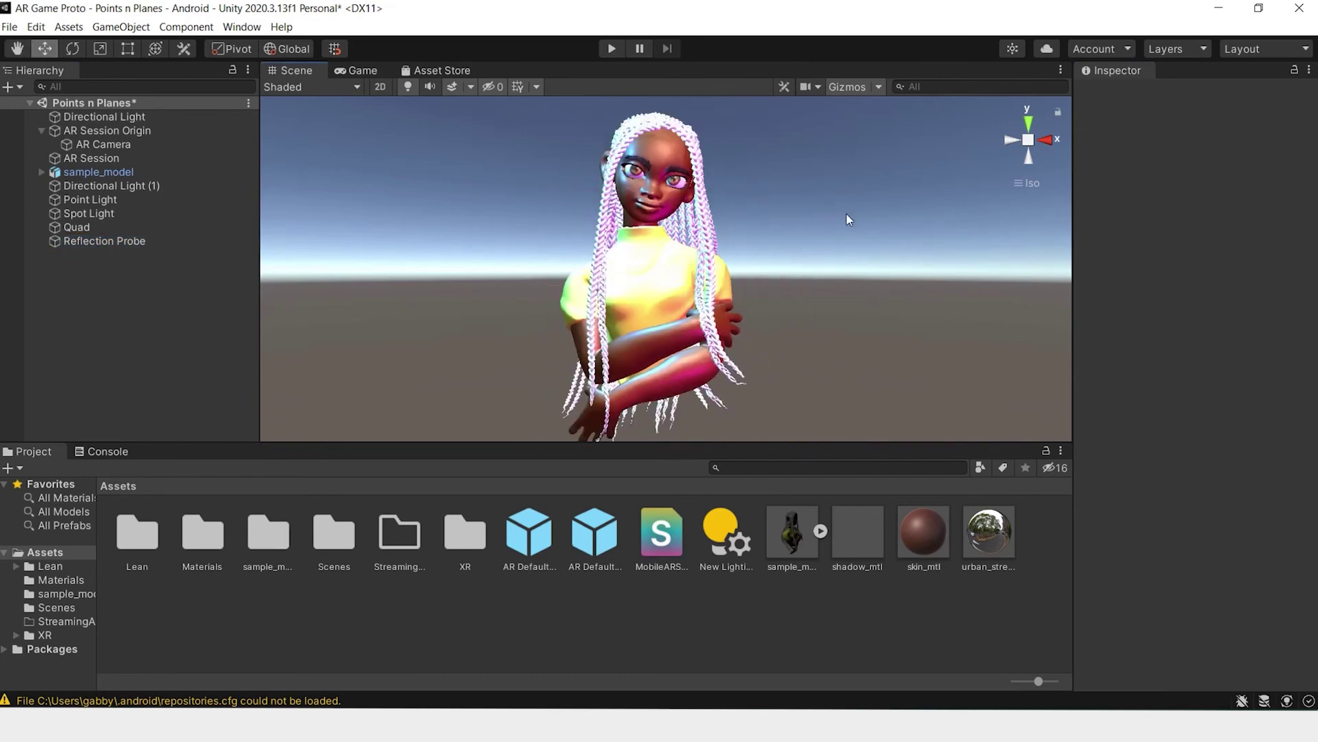
{"action": "key", "text": "ctrl+s"}
{"action": "left_click", "coordinate": [103, 241]}
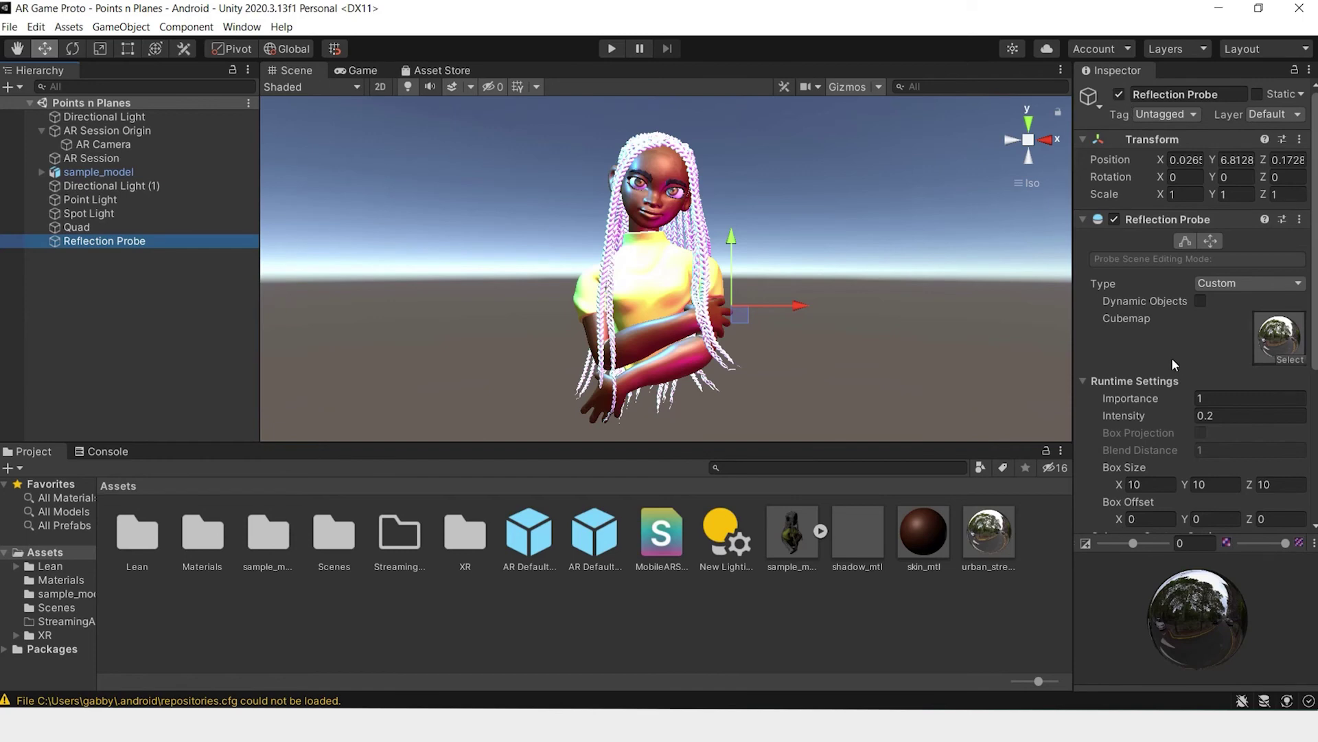
Disable the Reflection Probe and add an AR Environment Probe to AR Session Origin.
{"action": "left_click", "coordinate": [1119, 94]}
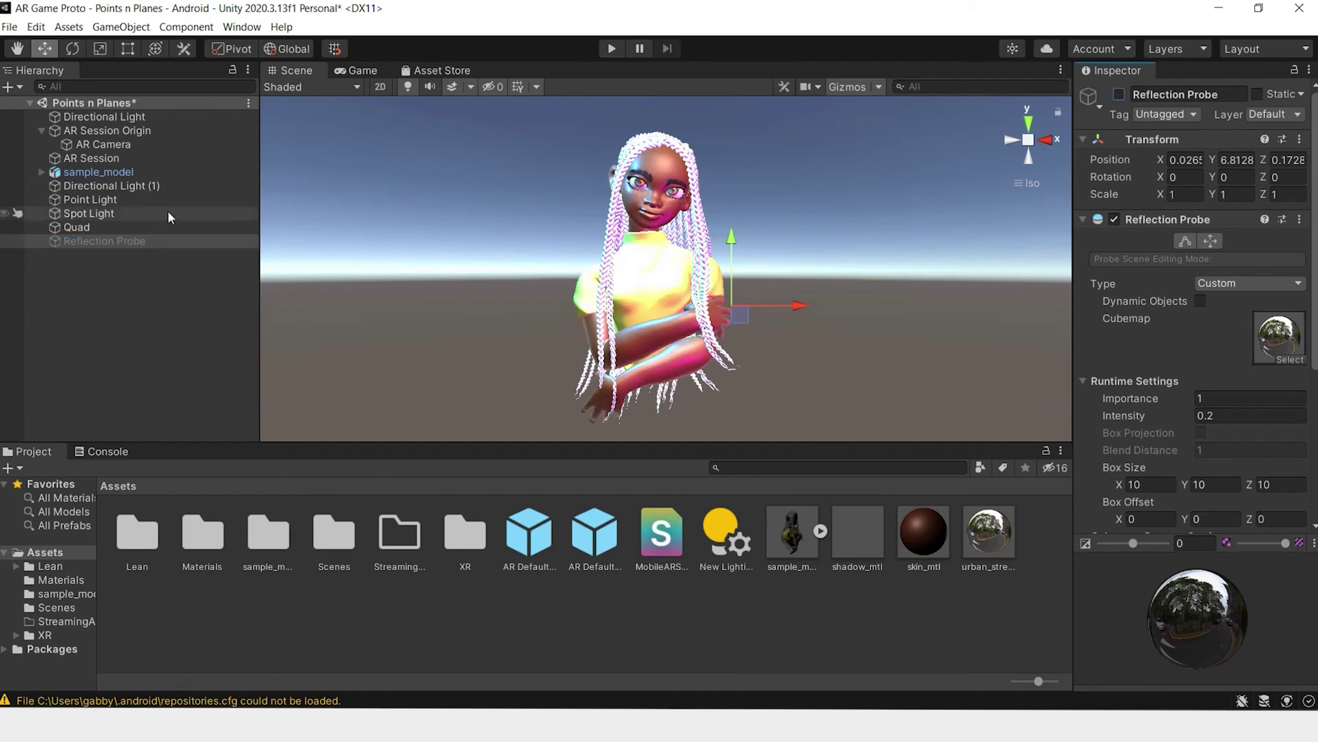
{"action": "left_click", "coordinate": [126, 131]}
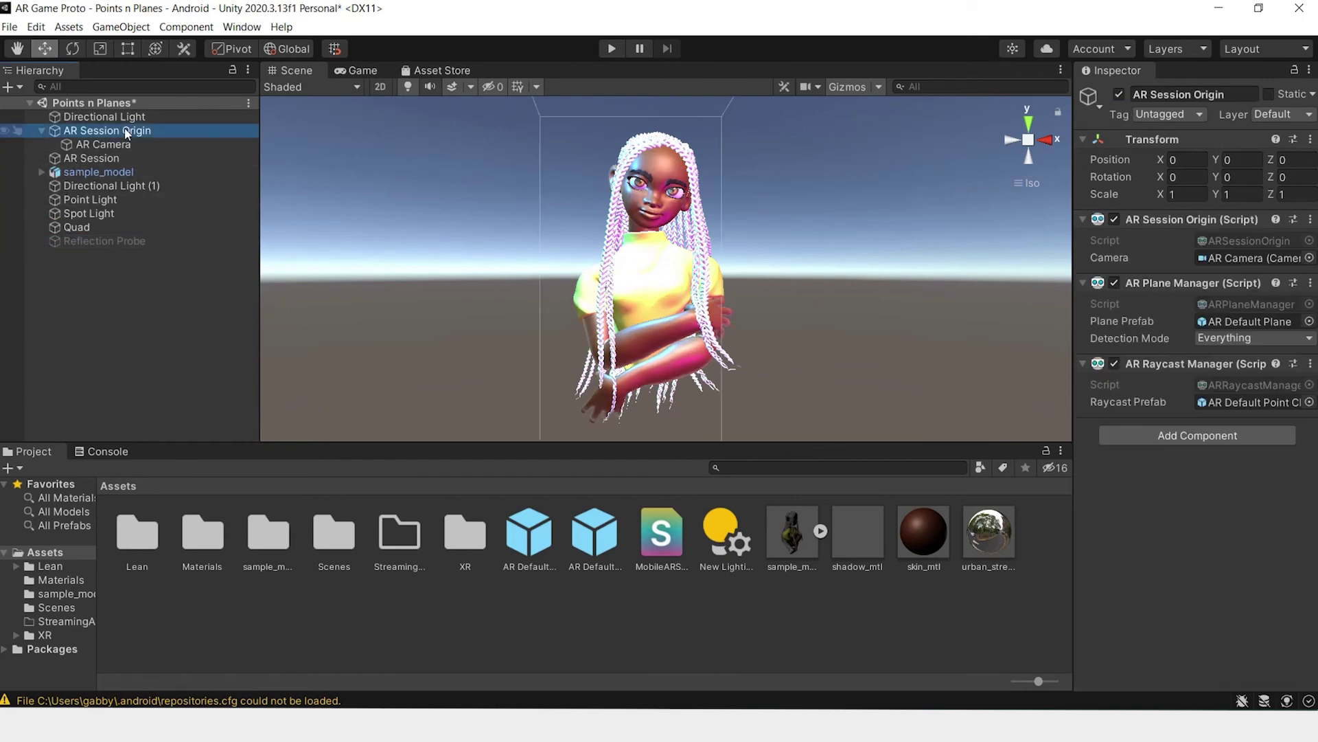
{"action": "left_click", "coordinate": [1155, 450]}
{"action": "left_click", "coordinate": [1194, 436]}
{"action": "type", "text": "ar en"}
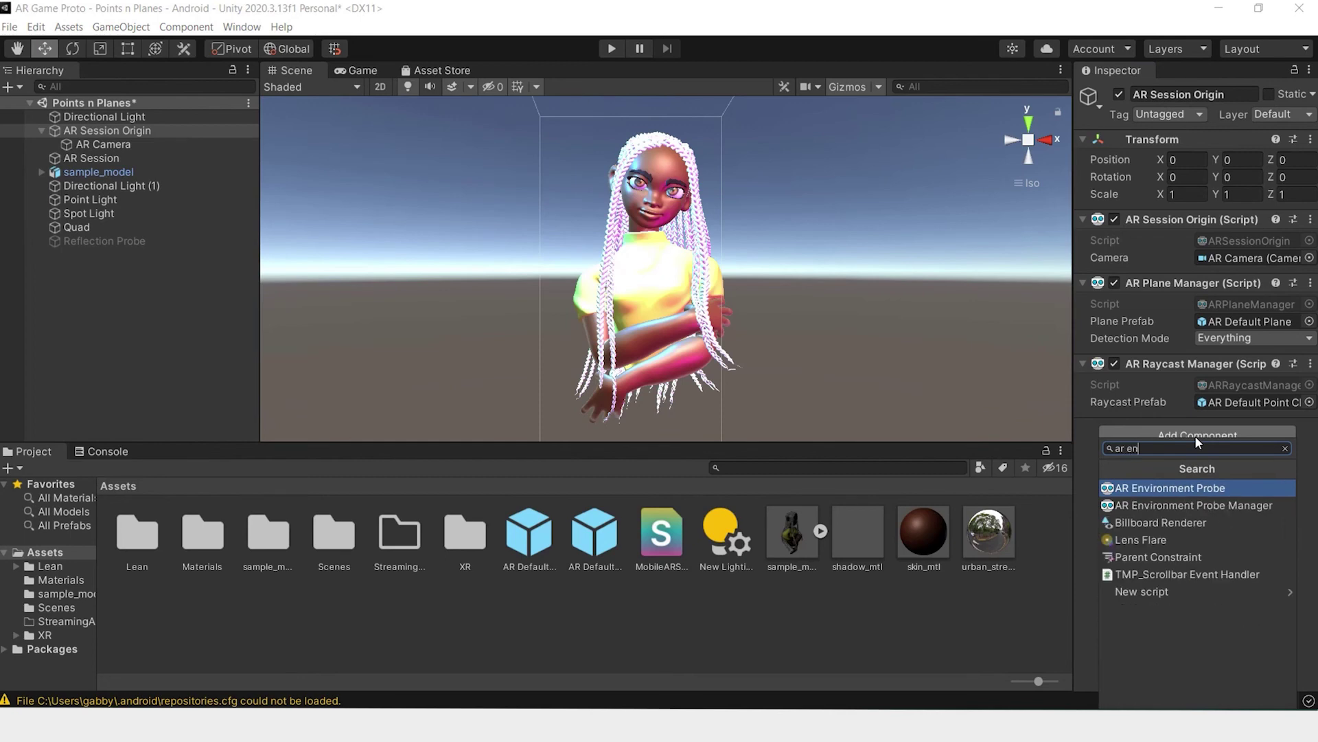
{"action": "key", "text": "Return"}
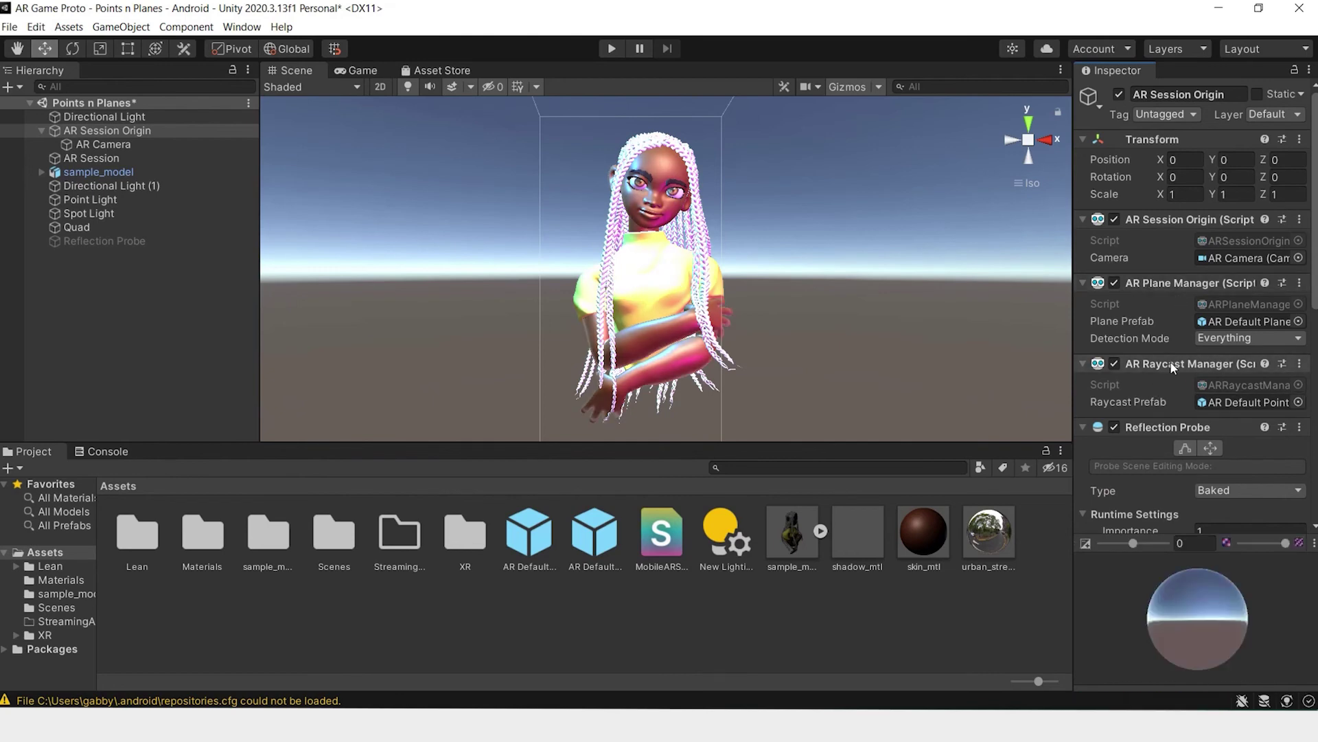
Remove the AR Raycast Manager component from AR Session Origin and save the scene.
{"action": "left_click_drag", "start_coordinate": [1075, 362], "coordinate": [972, 362]}
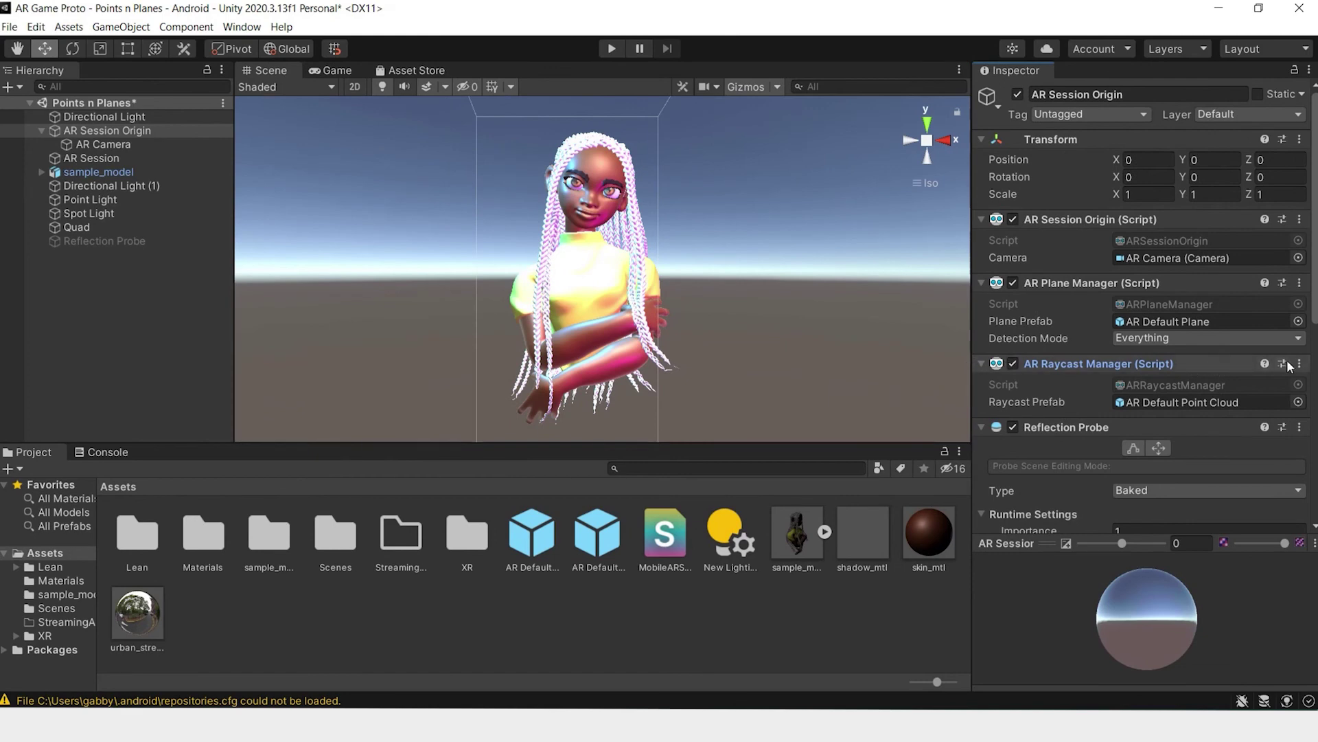
{"action": "left_click", "coordinate": [1299, 363]}
{"action": "left_click", "coordinate": [1231, 436]}
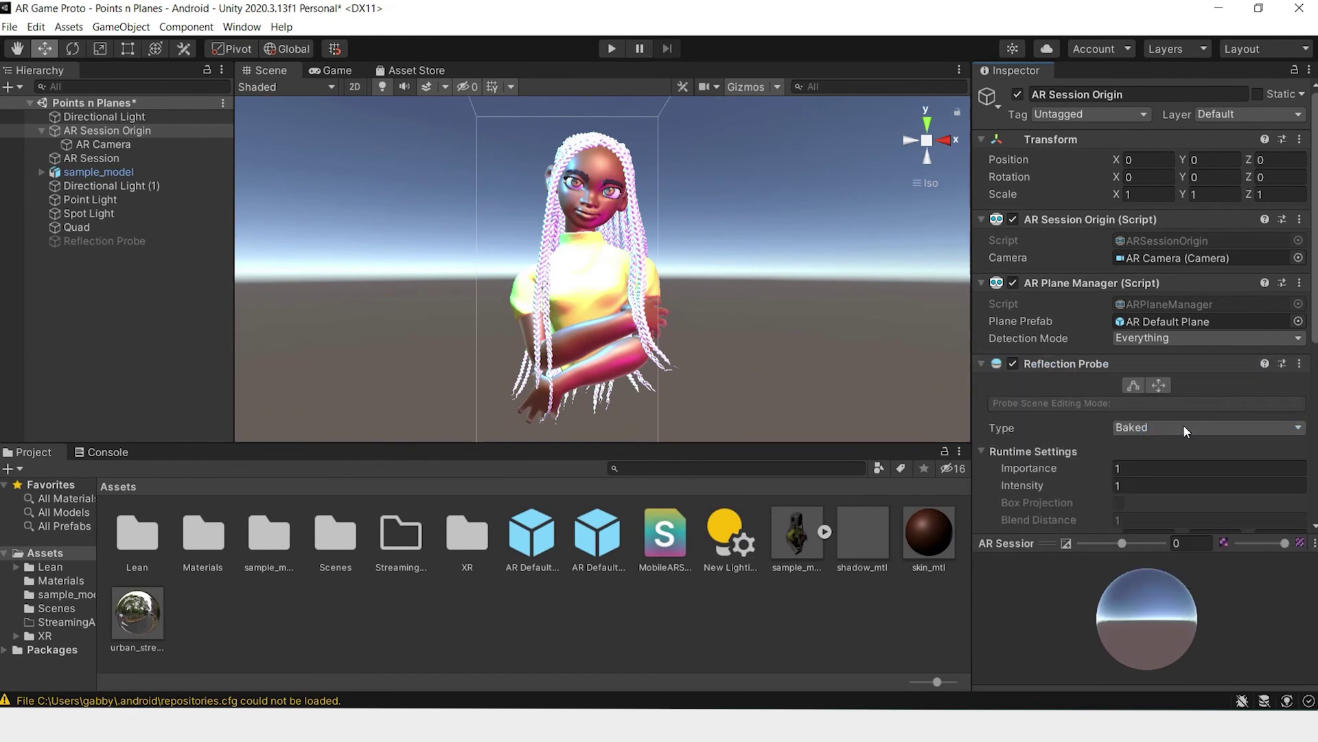
{"action": "left_click_drag", "start_coordinate": [974, 303], "coordinate": [1098, 301]}
{"action": "key", "text": "ctrl+s"}
{"action": "scroll", "coordinate": [1169, 376], "scroll_direction": "down", "scroll_amount": 4}
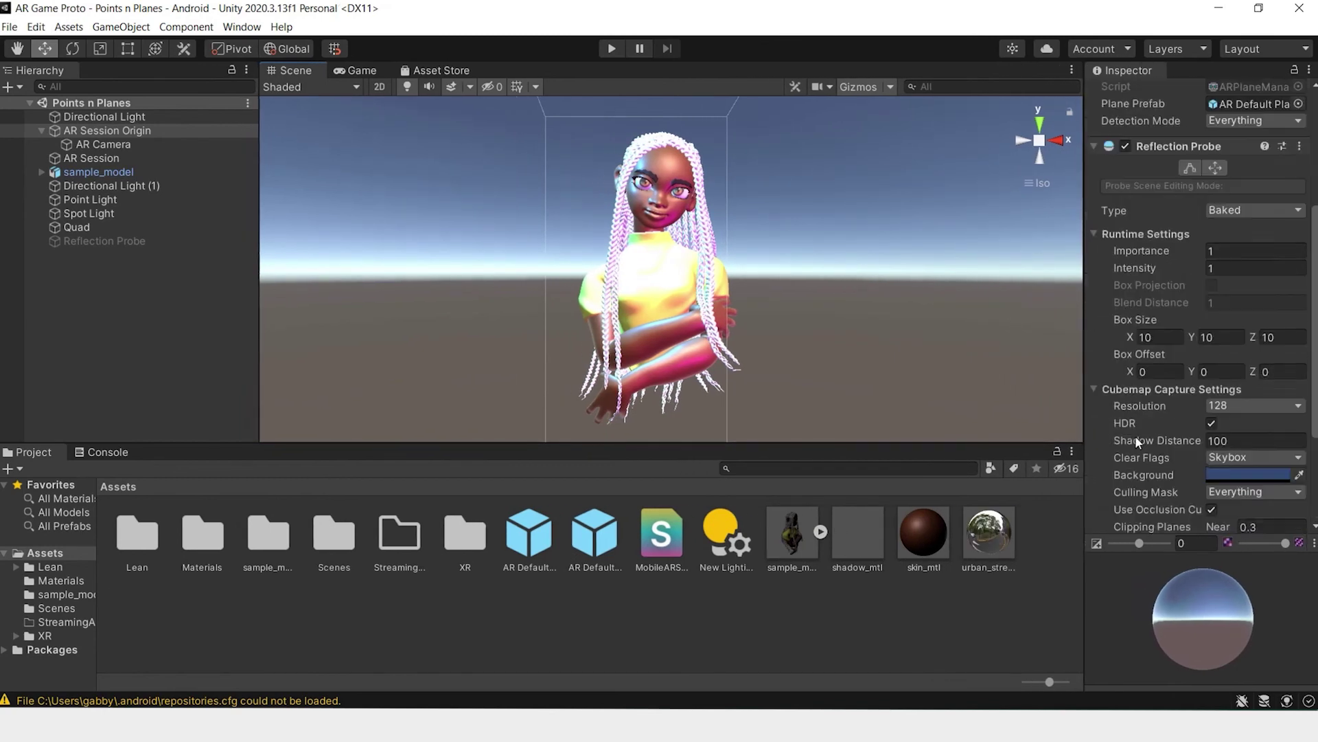
{"action": "scroll", "coordinate": [1135, 435], "scroll_direction": "up", "scroll_amount": 3}
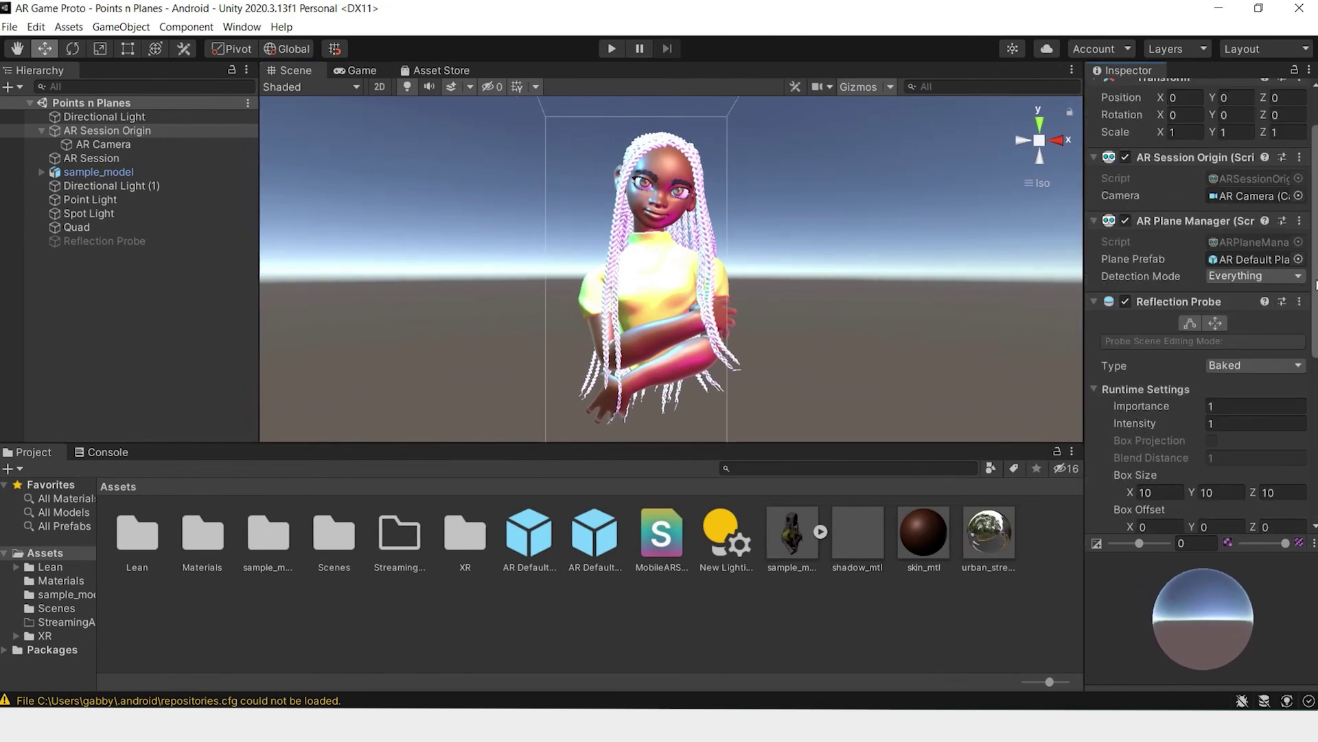
{"action": "scroll", "coordinate": [1141, 422], "scroll_direction": "down", "scroll_amount": 3}
{"action": "scroll", "coordinate": [1202, 302], "scroll_direction": "down", "scroll_amount": 2}
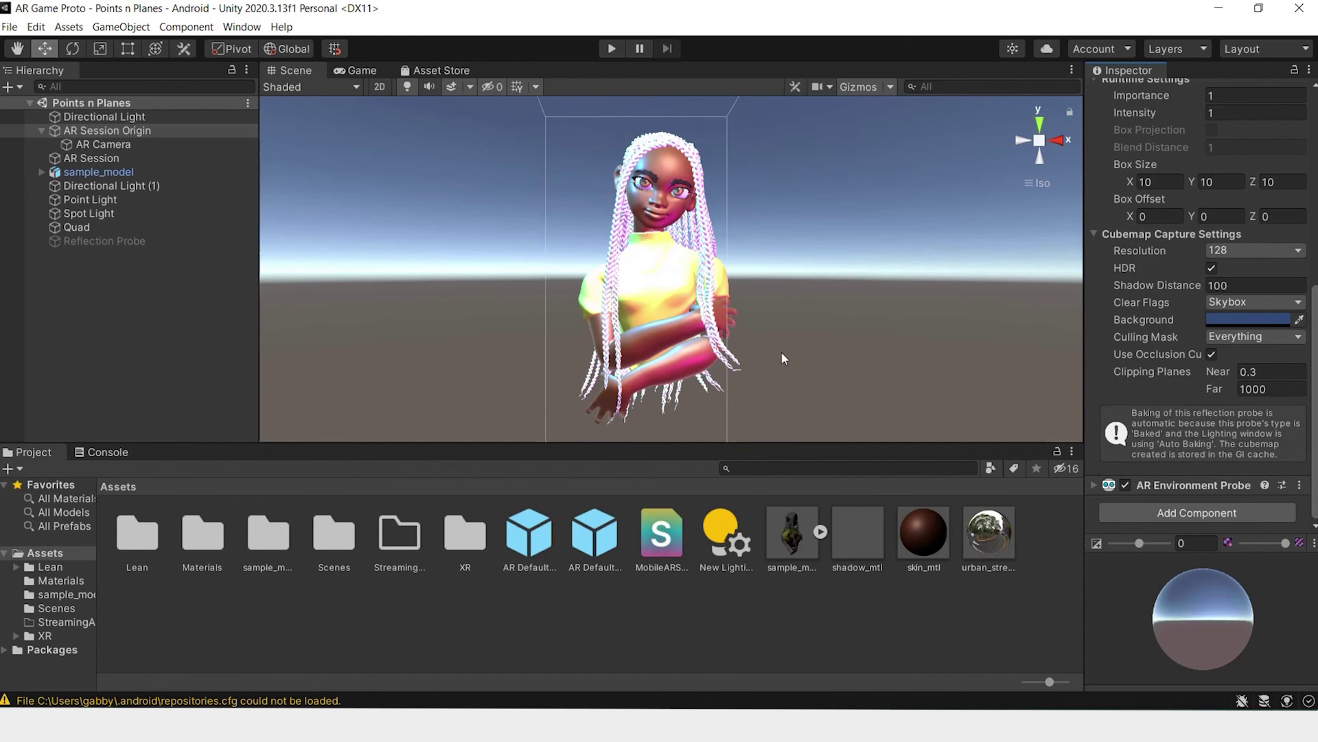
{"action": "scroll", "coordinate": [777, 308], "scroll_direction": "down", "scroll_amount": 5}
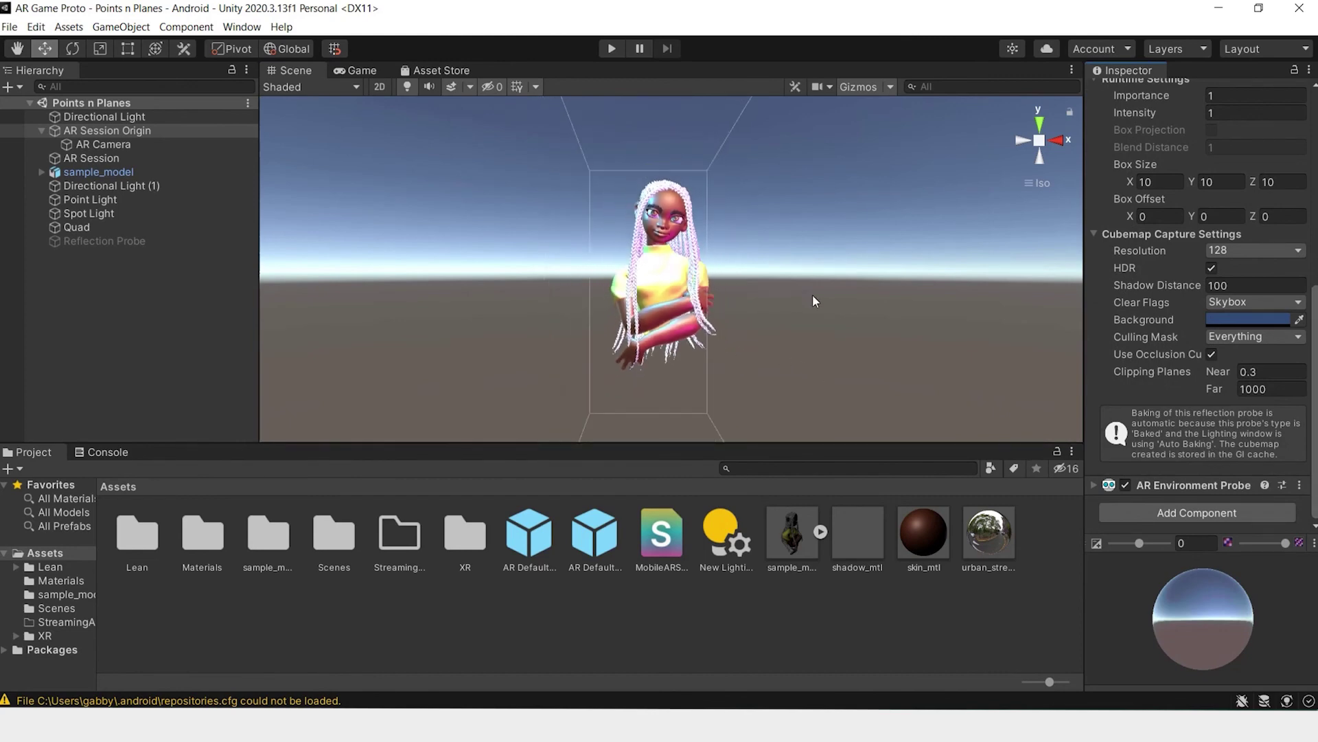
{"action": "scroll", "coordinate": [819, 297], "scroll_direction": "down", "scroll_amount": 4}
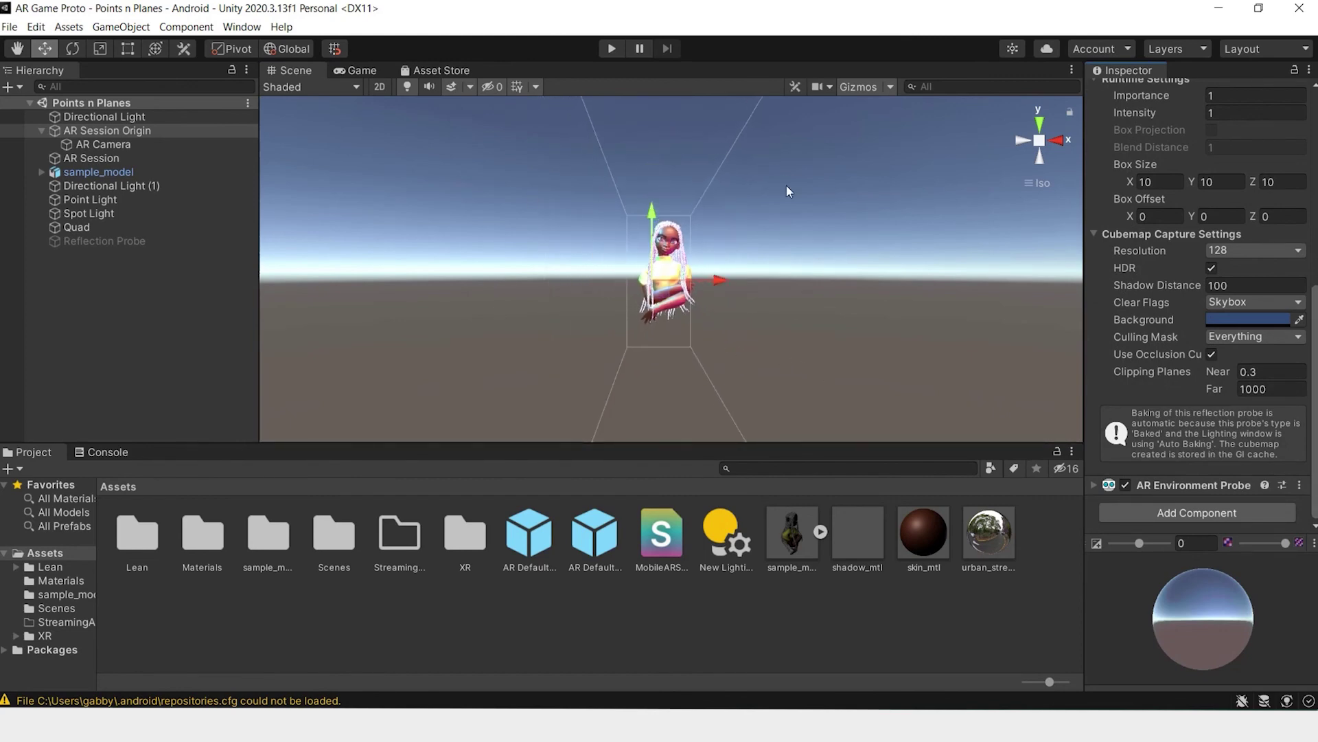
{"action": "scroll", "coordinate": [755, 227], "scroll_direction": "up", "scroll_amount": 5}
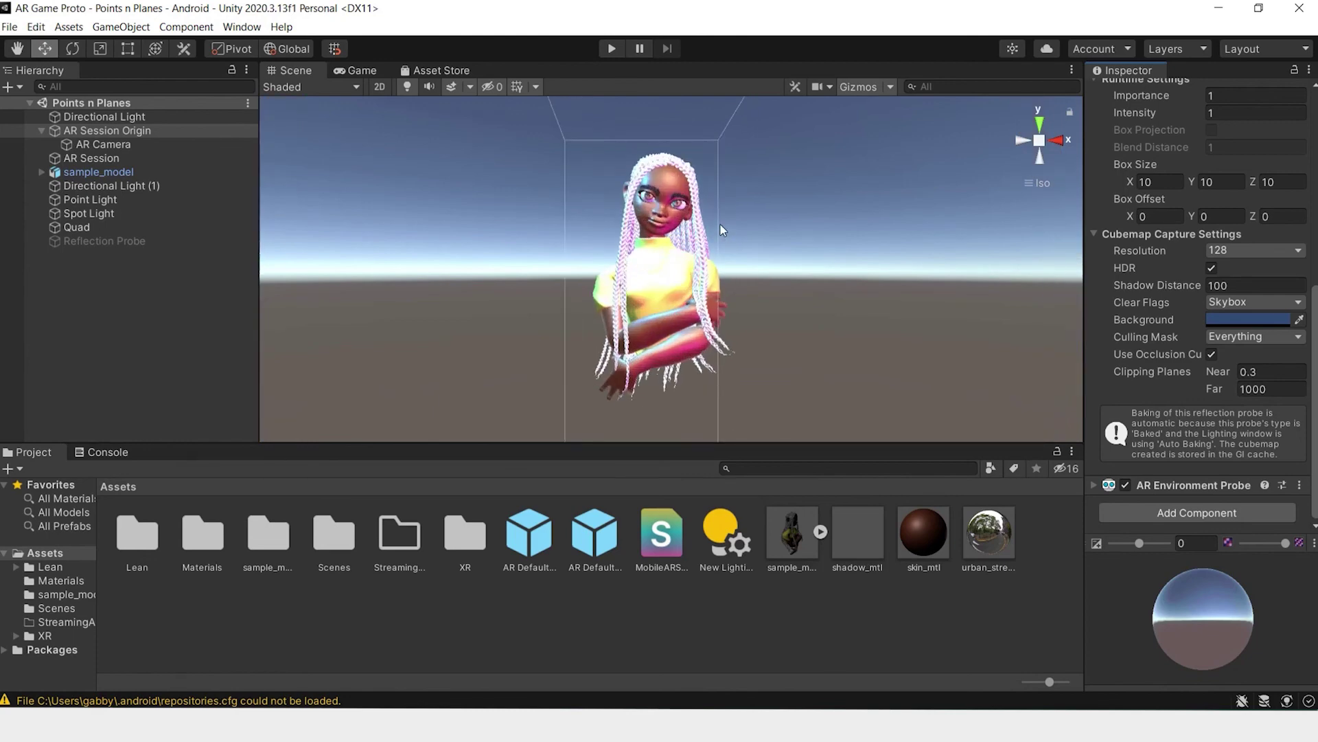
{"action": "scroll", "coordinate": [844, 202], "scroll_direction": "up", "scroll_amount": 2}
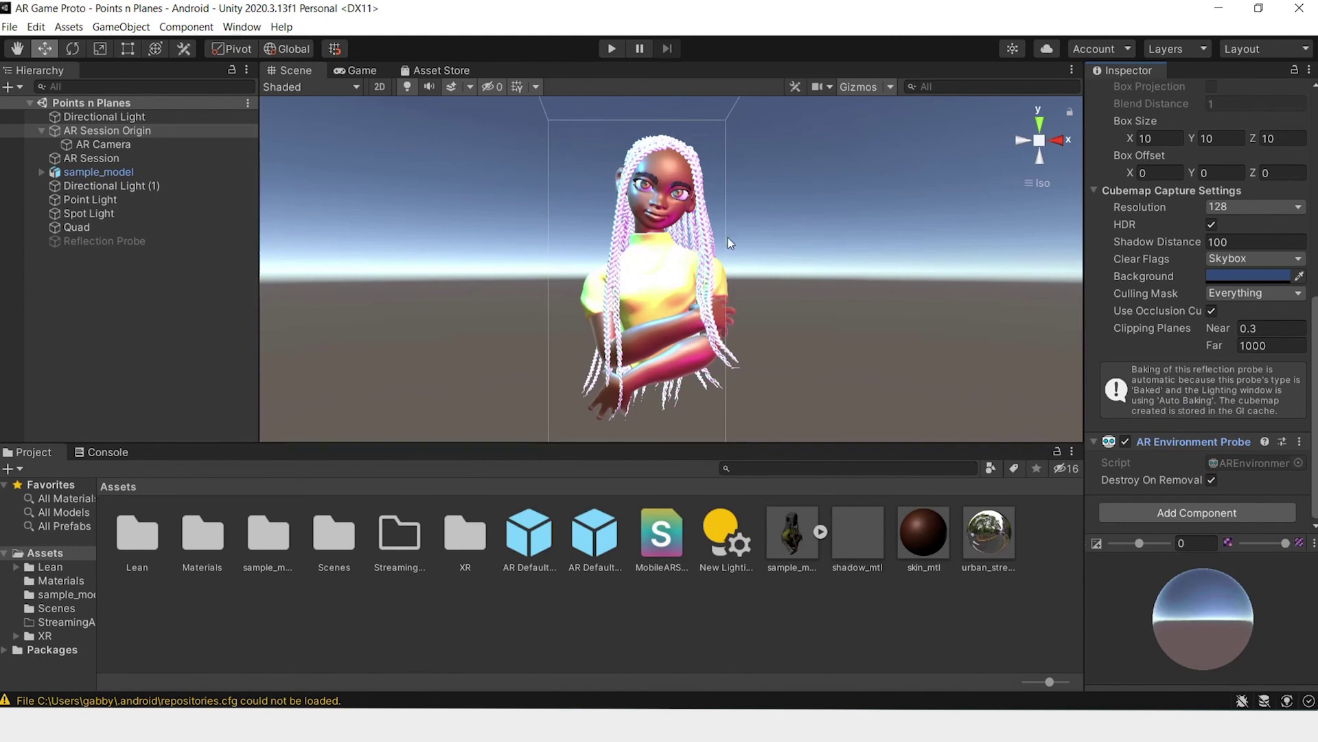
Change the AR Camera Manager's Light Estimation from None to Ambient Intensity, then save the scene.
{"action": "left_click", "coordinate": [103, 144]}
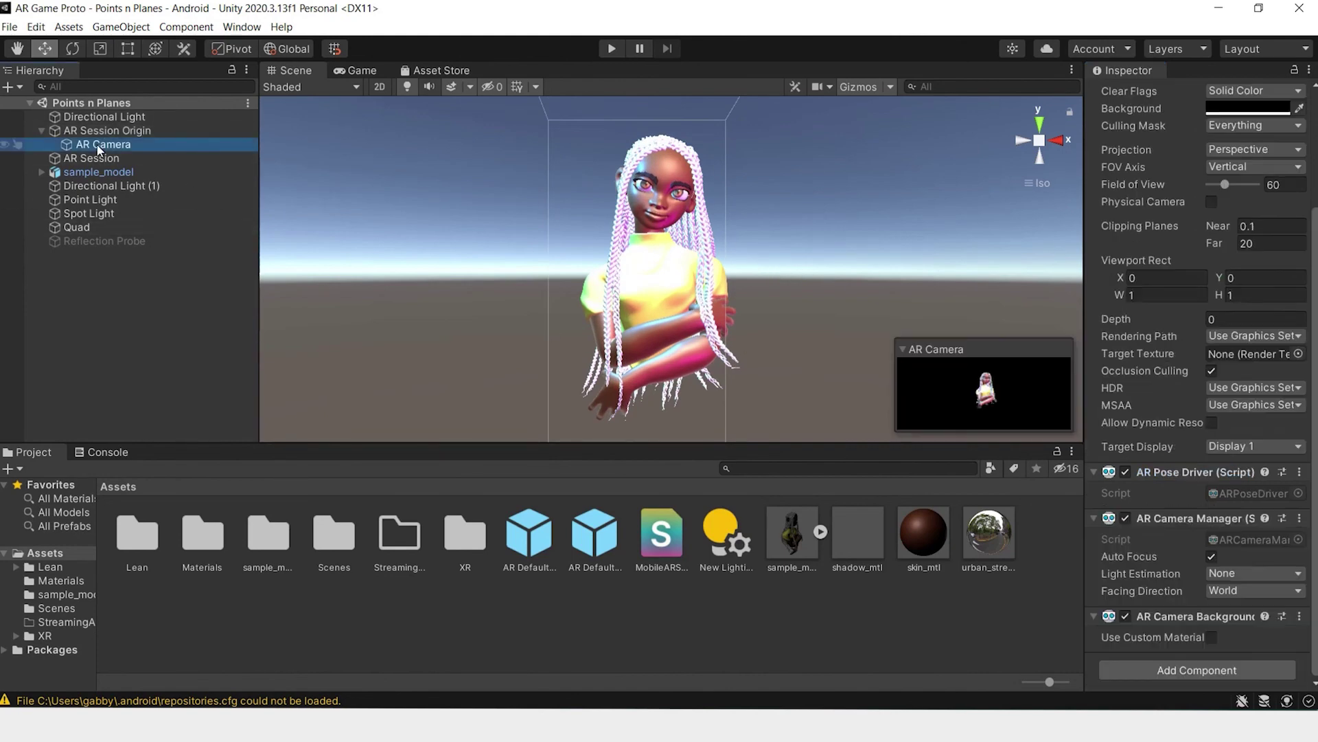
{"action": "left_click", "coordinate": [1255, 577]}
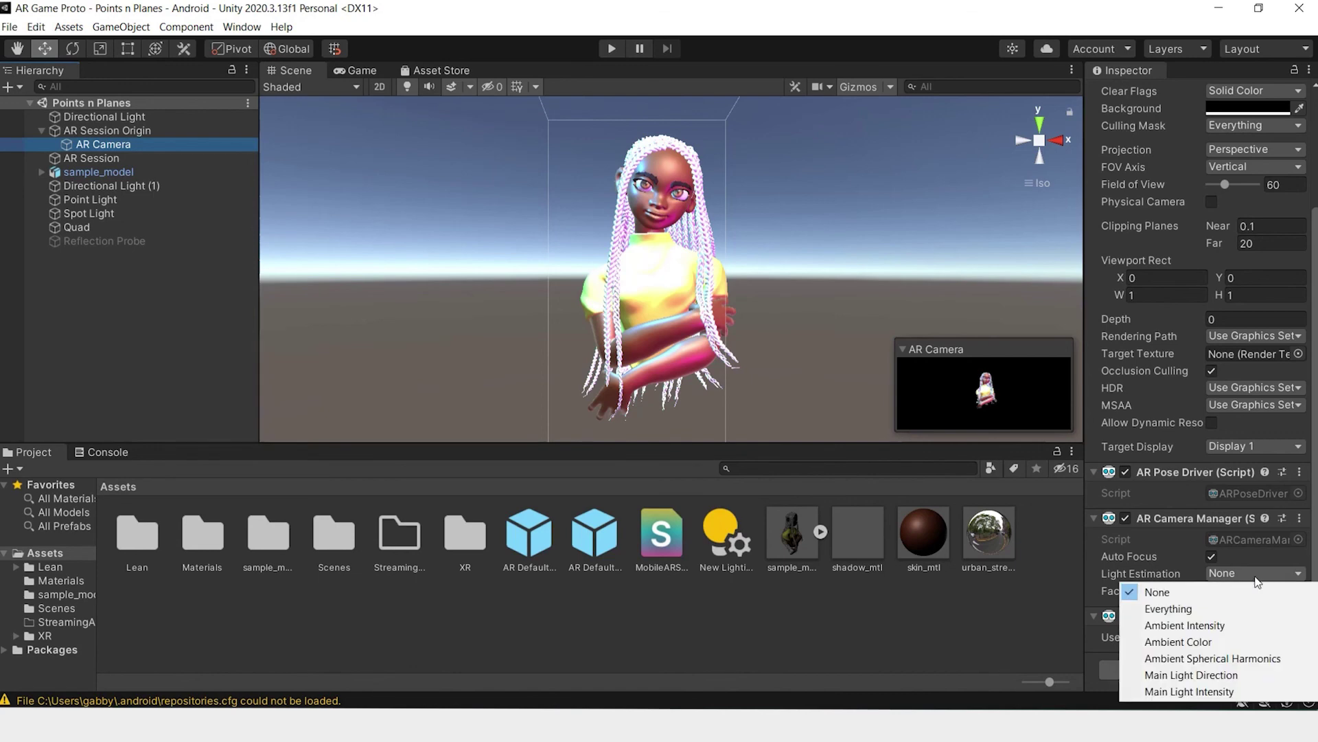
{"action": "left_click", "coordinate": [1223, 626]}
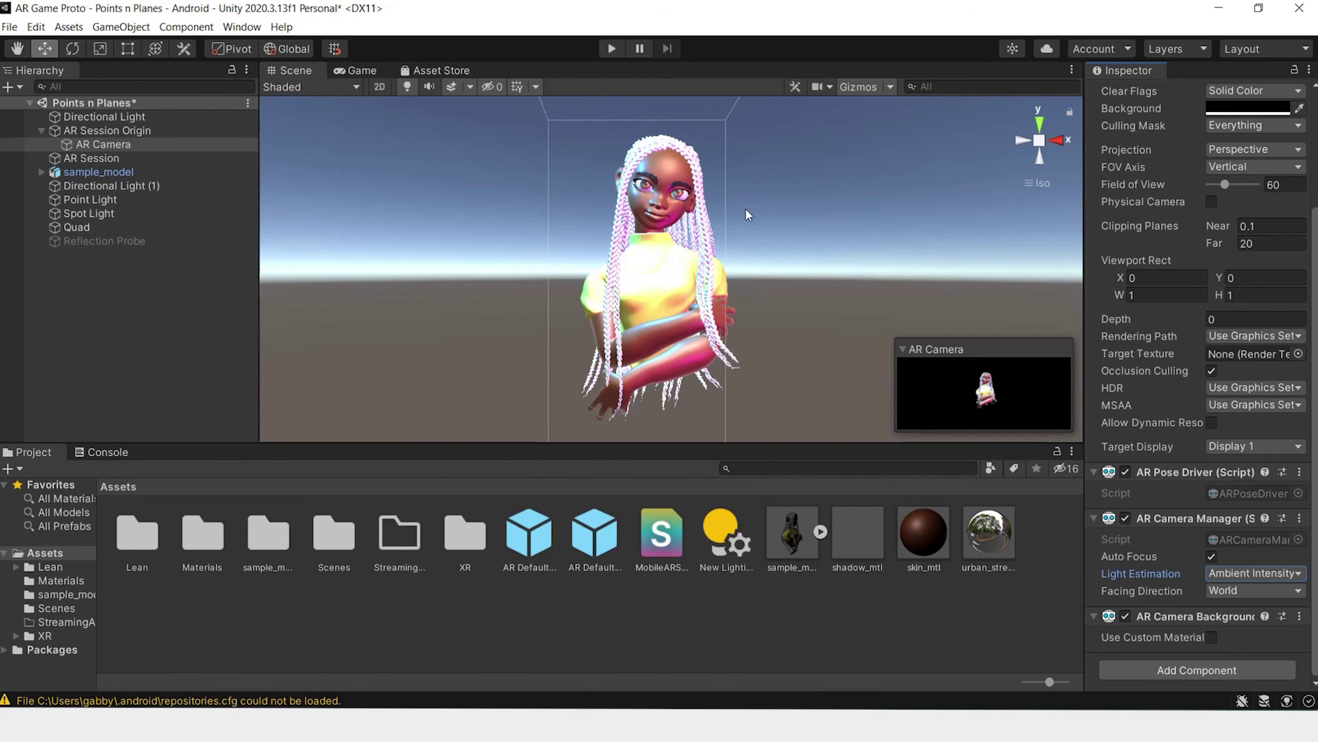
{"action": "key", "text": "ctrl+s"}
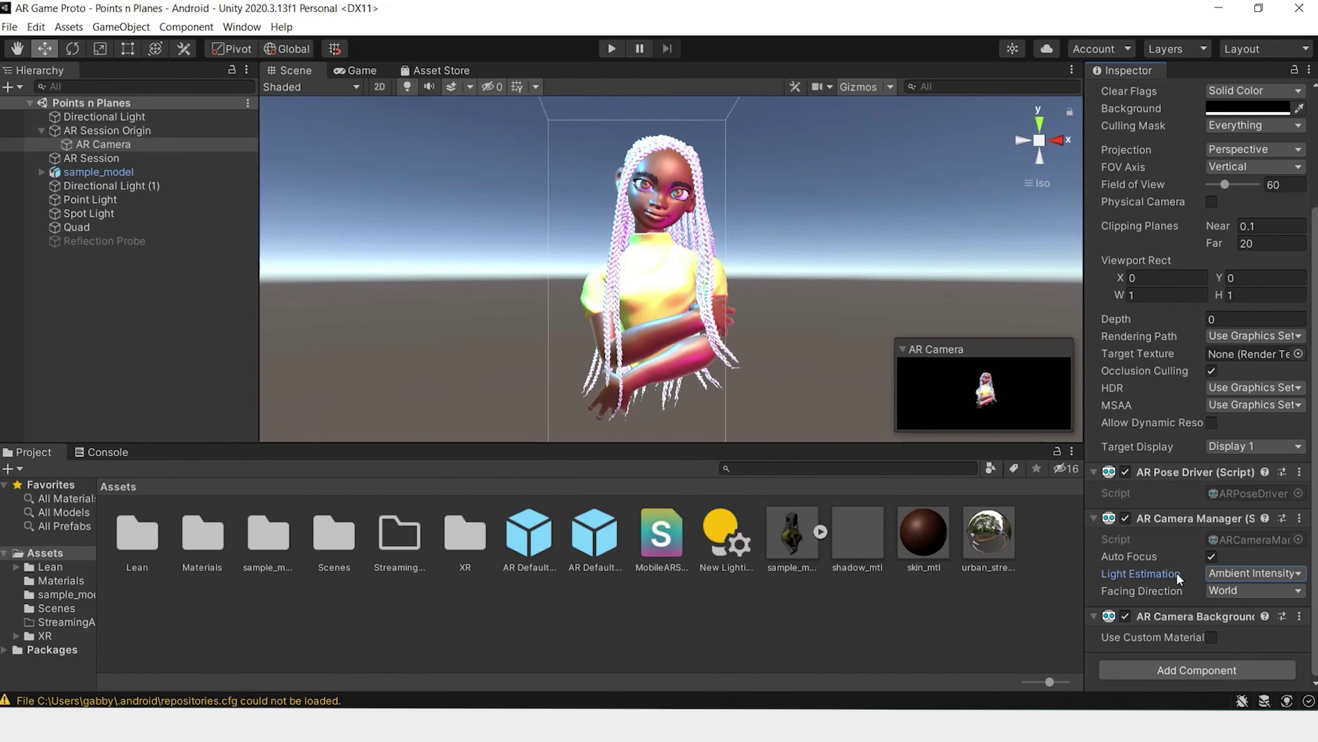